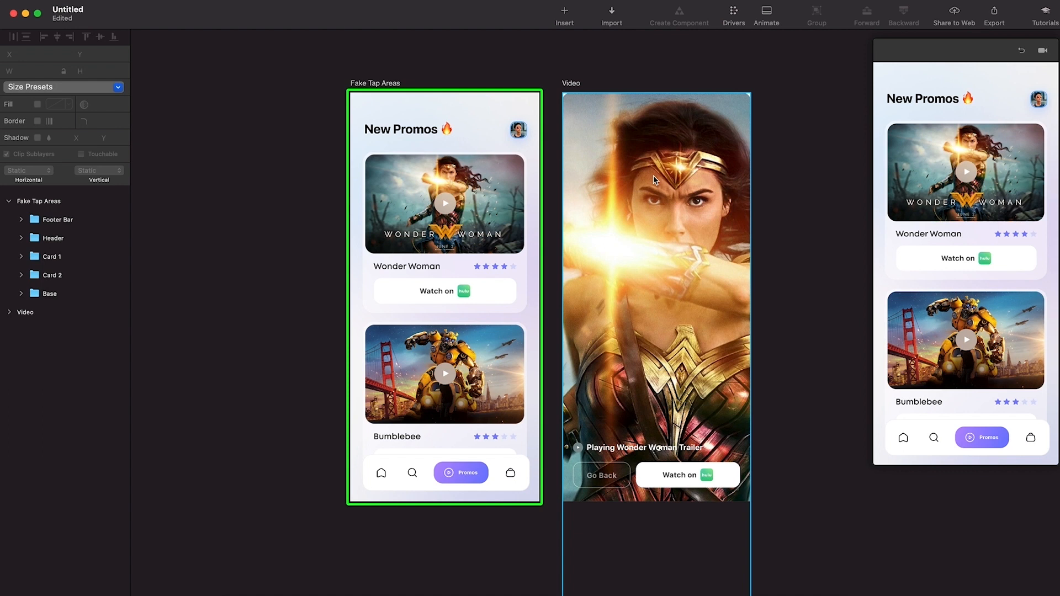
Examine the Wonder Woman card's separate CTA, movie poster, title and ratings layers
scroll(430, 254, "up", 3)
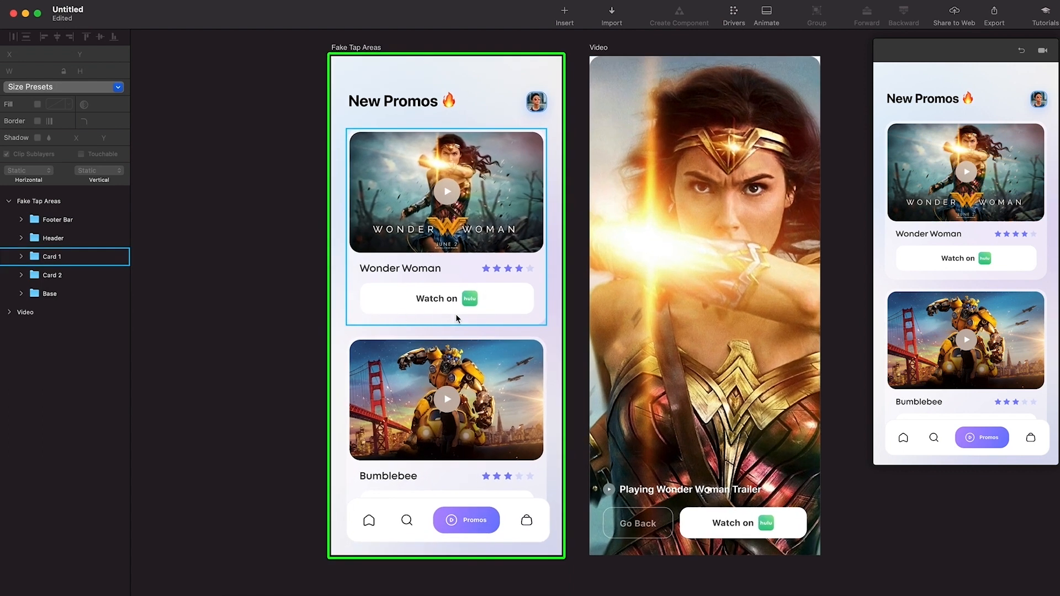
double_click(394, 299)
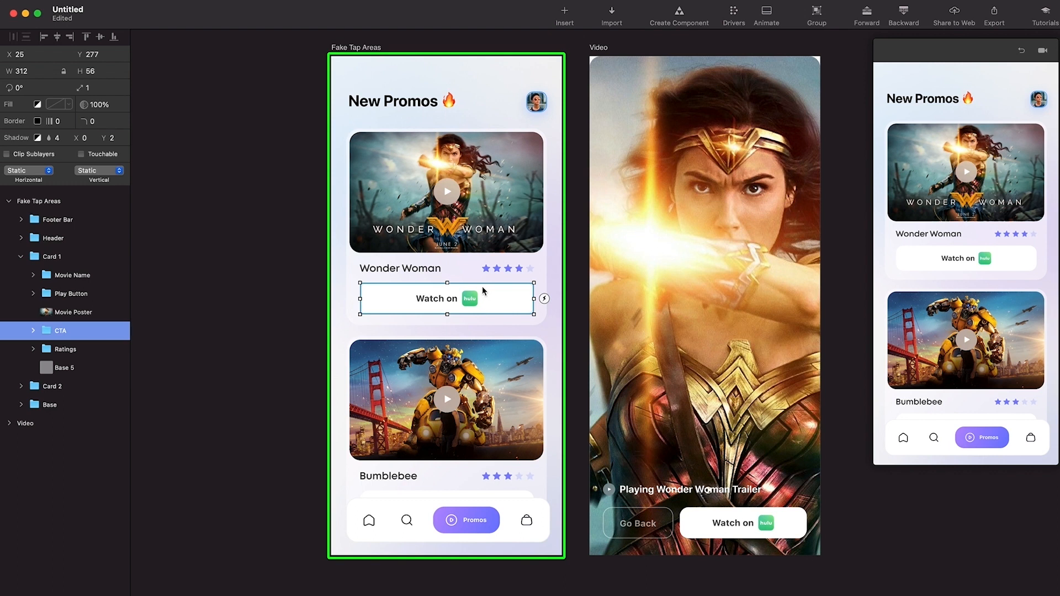
left_click(496, 247)
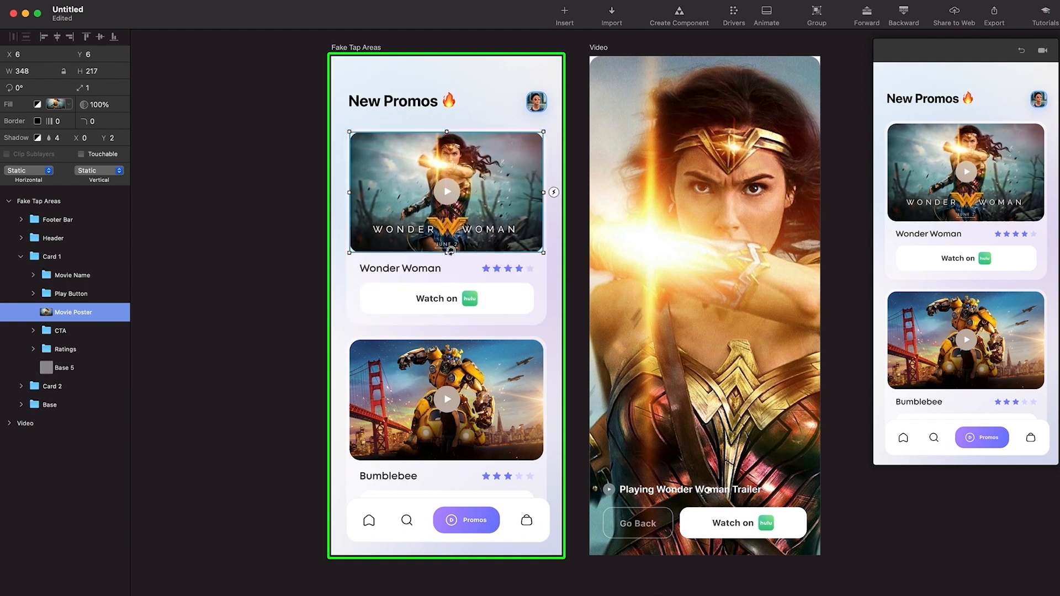
scroll(452, 257, "up", 5)
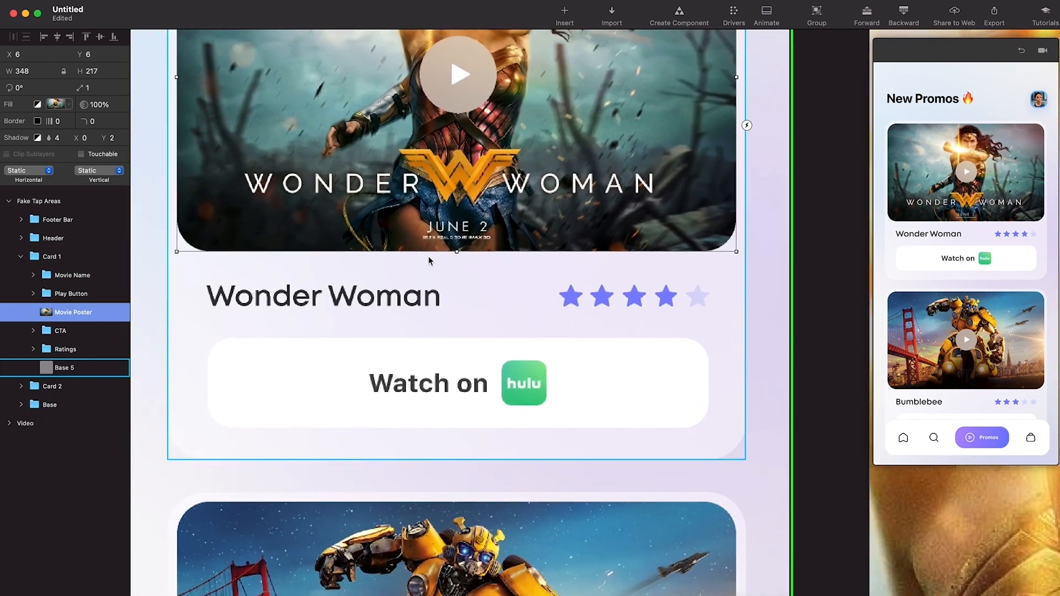
left_click(423, 298)
left_click(594, 299)
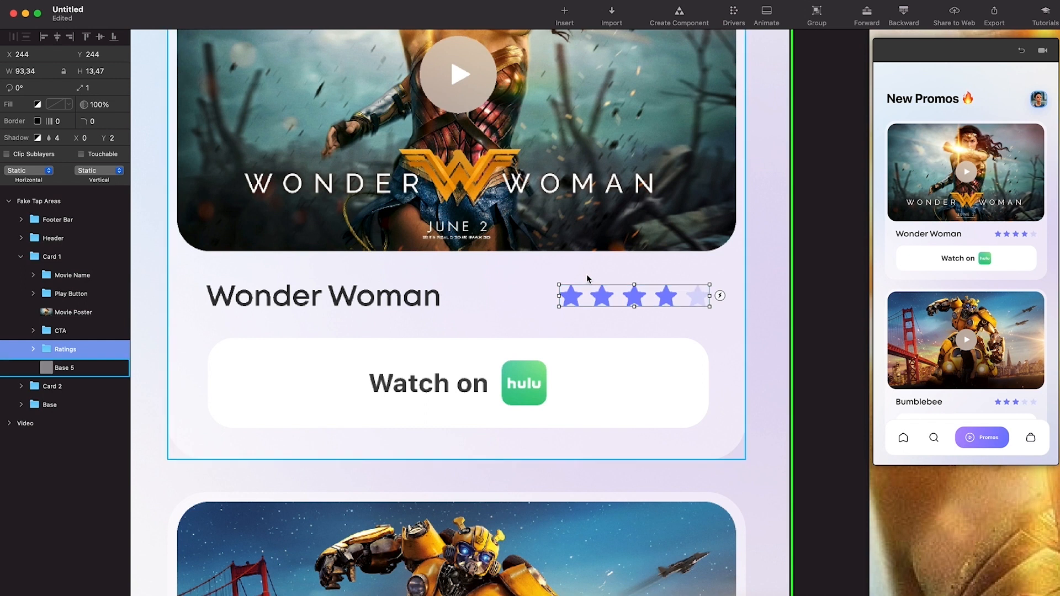
scroll(478, 295, "down", 5)
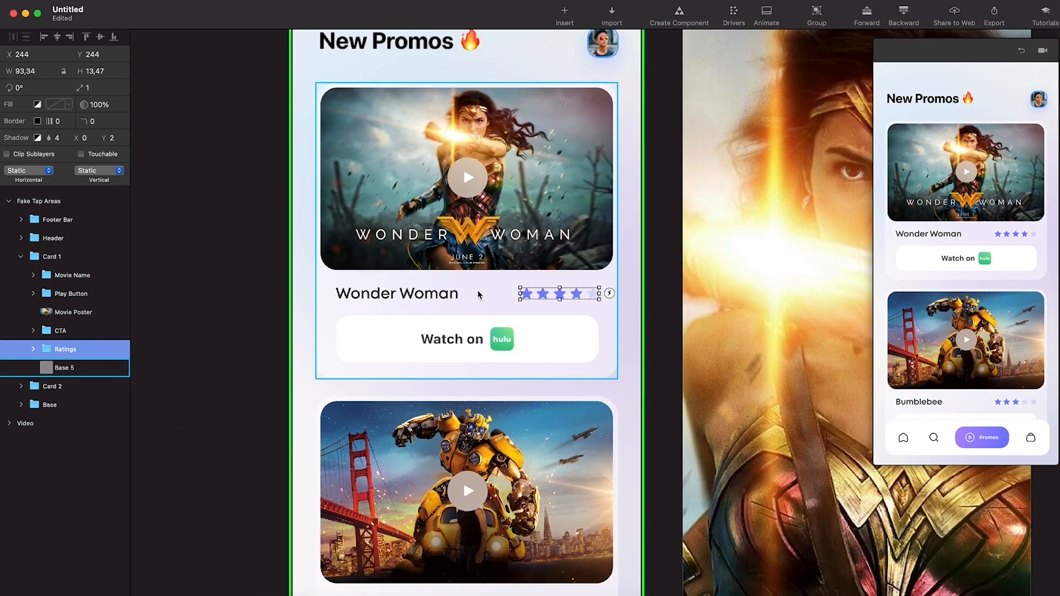
scroll(478, 295, "down", 4)
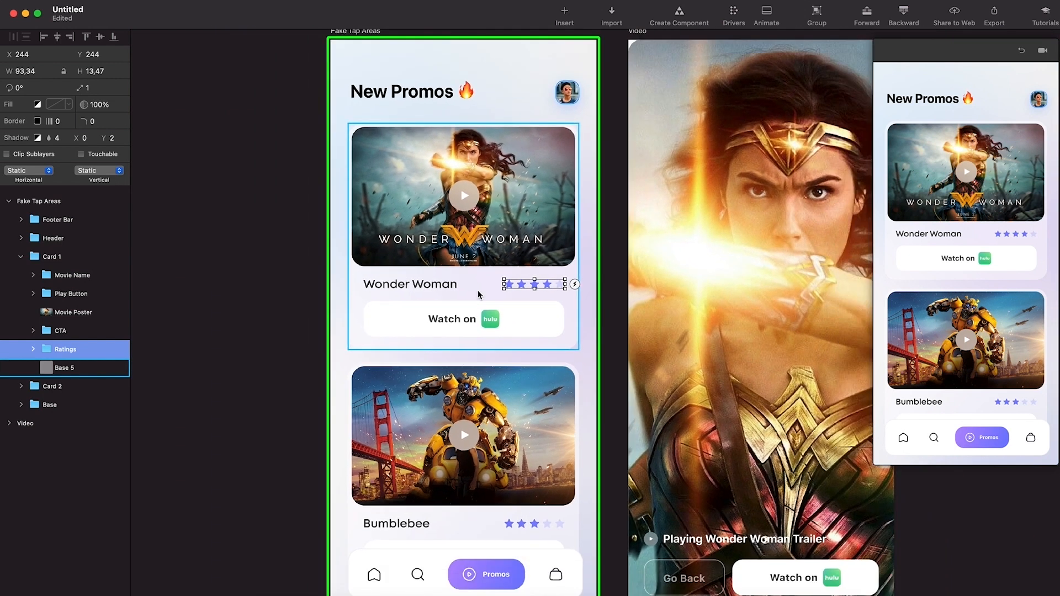
Check the interaction triggers available for the Wonder Woman movie poster, without adding one
left_click(486, 237)
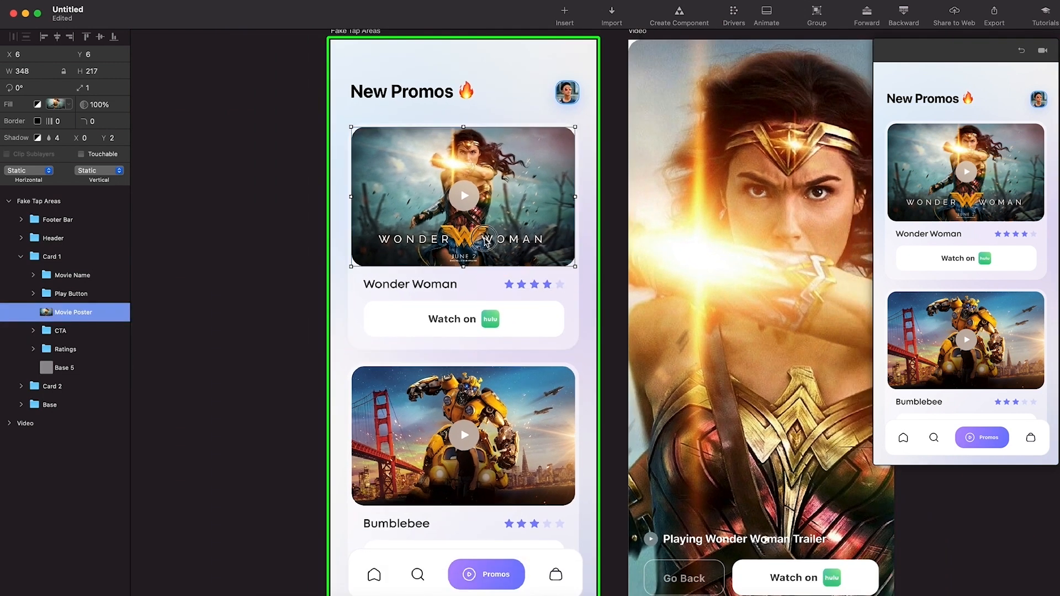
left_click(585, 196)
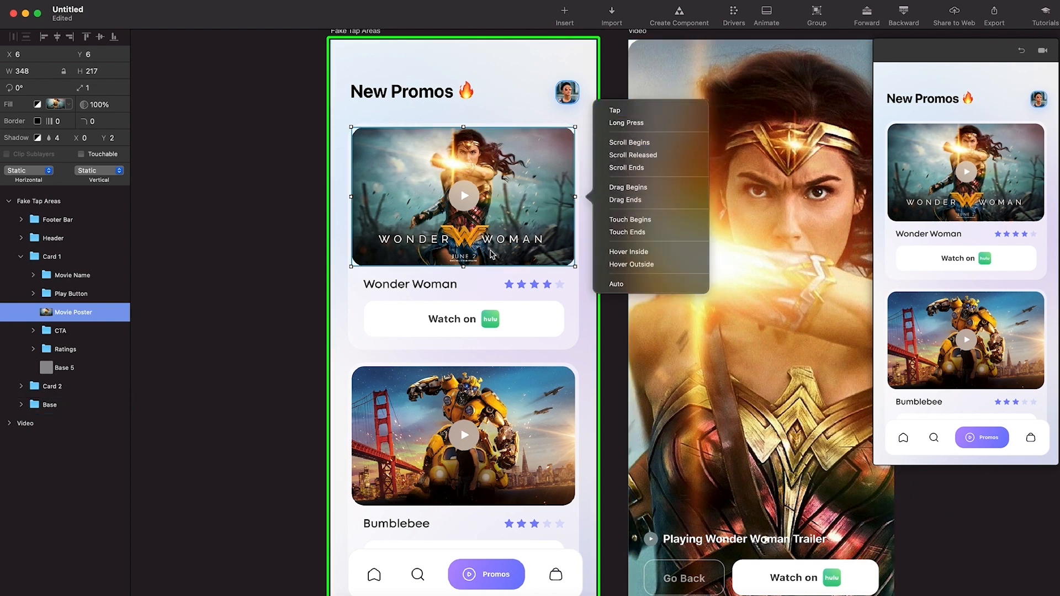
left_click(450, 287)
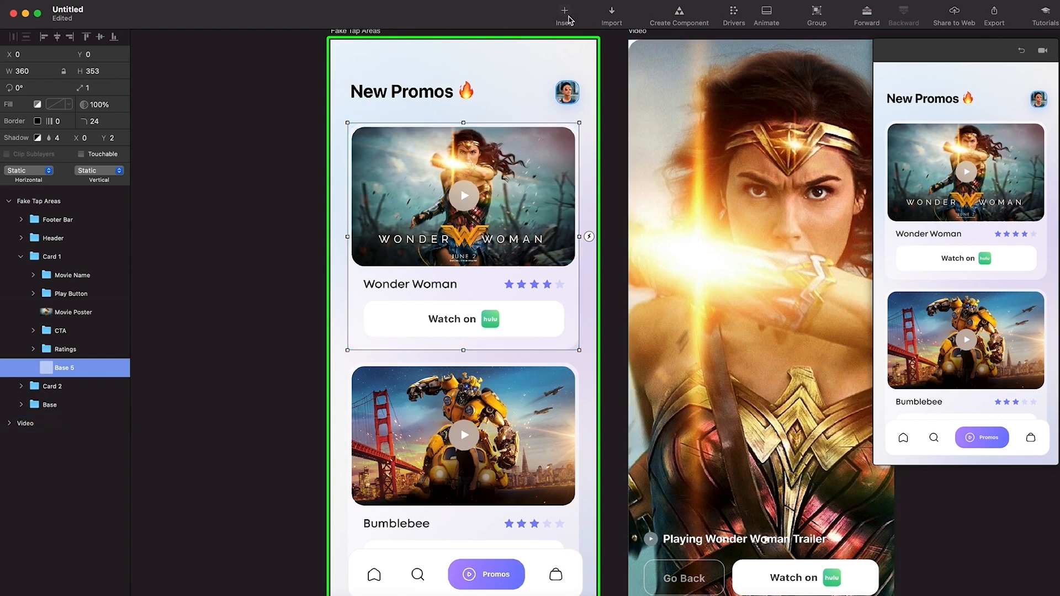
Draw a rectangle about 355 by 262 over the poster and title of the Wonder Woman card, inside Card 1
left_click(565, 12)
left_click(585, 27)
left_click_drag(350, 124, 579, 293)
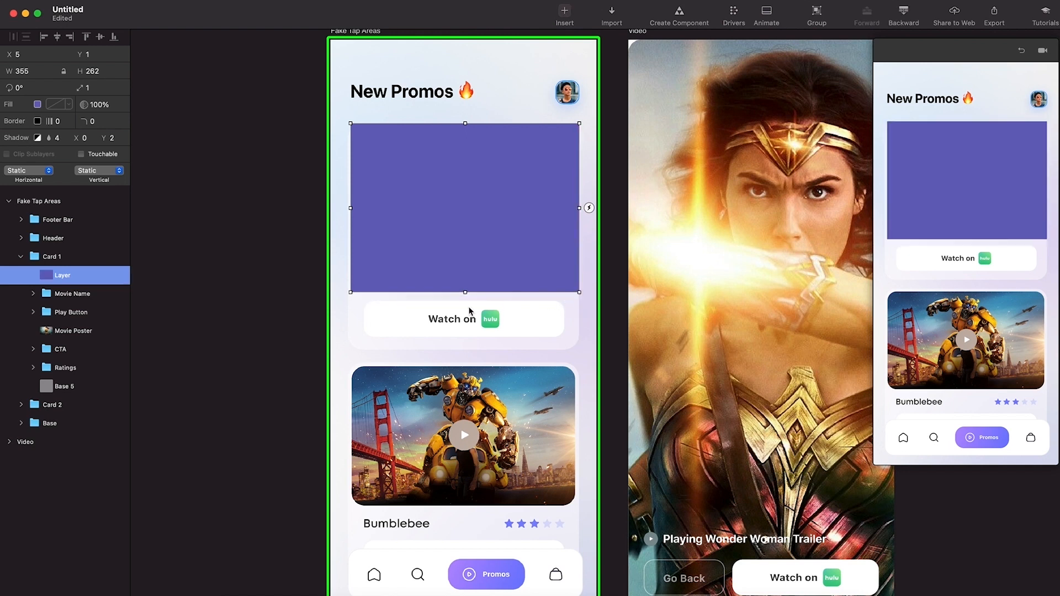
Extend the purple rectangle's lower edge to a height of about 266, just above the Watch on button
scroll(470, 311, "up", 5)
left_click(464, 346)
left_click(457, 278)
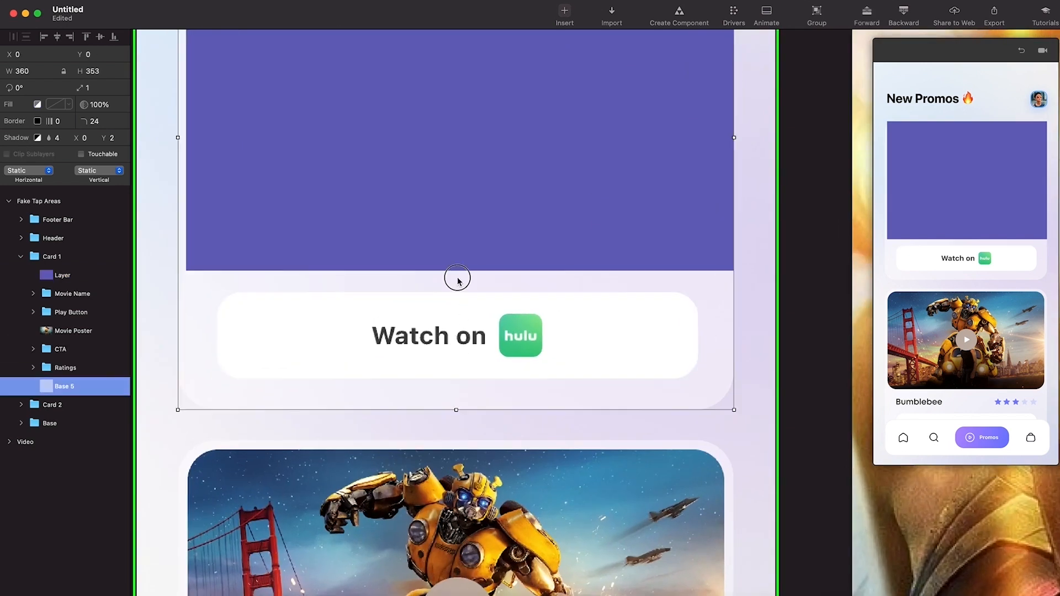
left_click(459, 247)
mouse_move(461, 273)
left_mouse_down()
mouse_move(462, 231)
mouse_move(461, 279)
left_mouse_up()
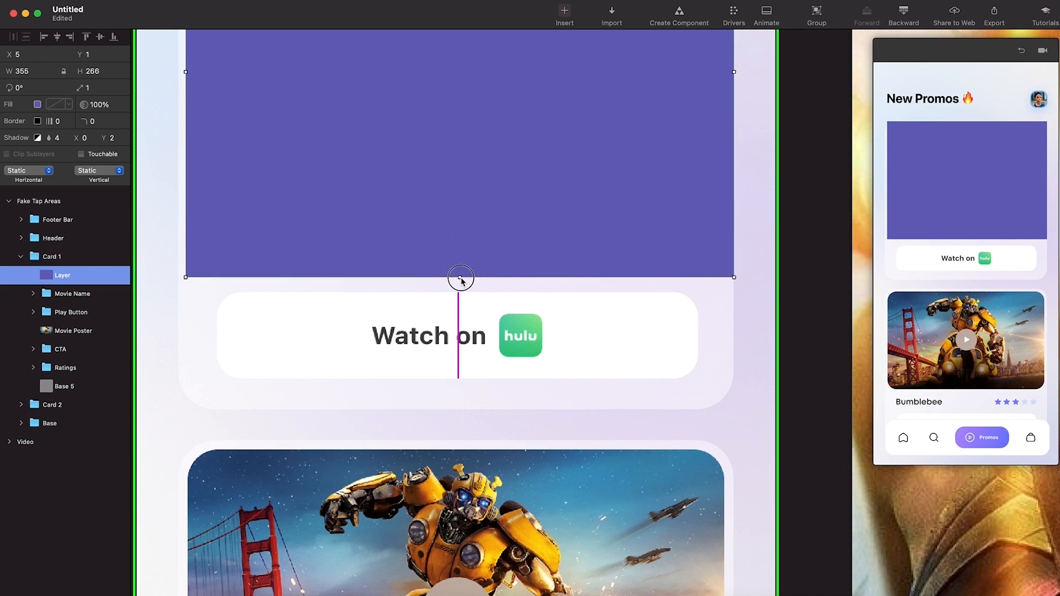
Extend the rectangle's left and upper edges to the card's corner, giving a size of 360 by 268
scroll(459, 278, "down", 3)
scroll(459, 278, "up", 3)
scroll(459, 278, "left", 2)
left_click_drag(324, 225, 316, 224)
left_click_drag(512, 79, 514, 78)
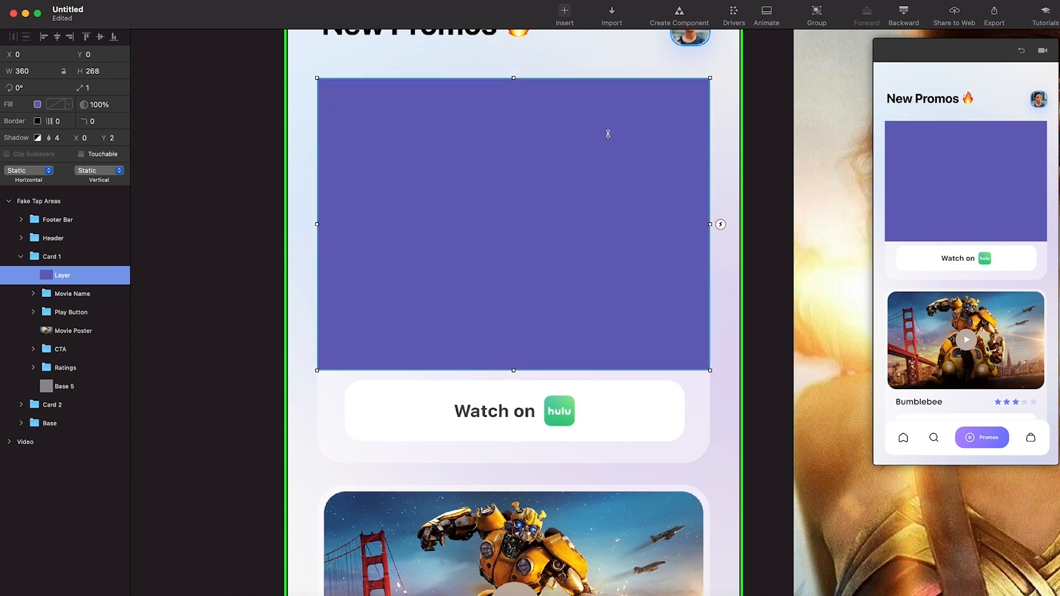
Widen the rectangle on both sides to about 415 so it spans the full artboard width
left_click_drag(711, 226, 741, 224)
left_click_drag(318, 224, 288, 224)
scroll(607, 214, "down", 3)
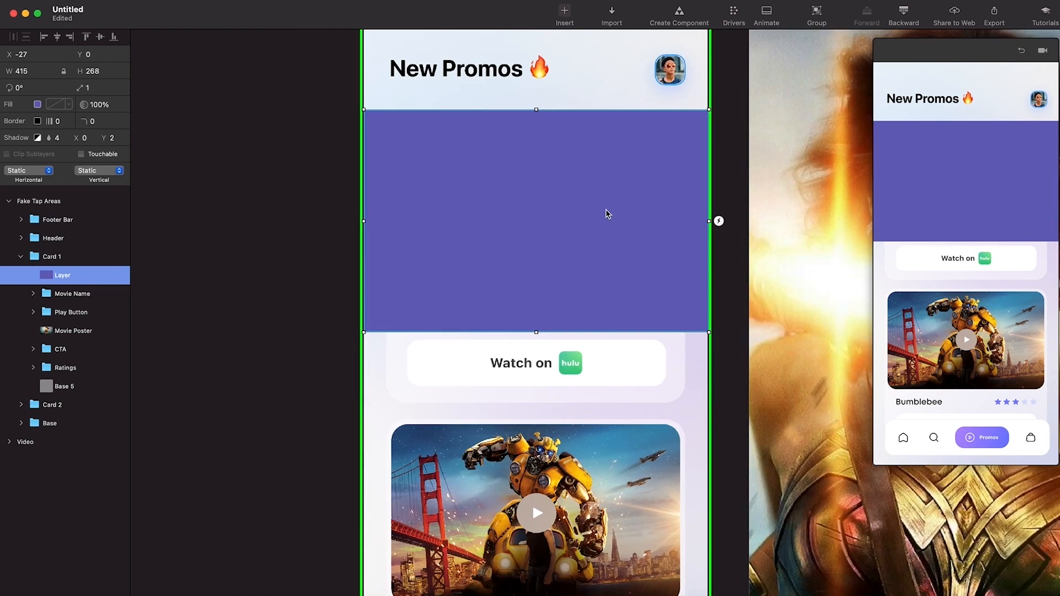
scroll(556, 220, "right", 3)
scroll(559, 249, "down", 2)
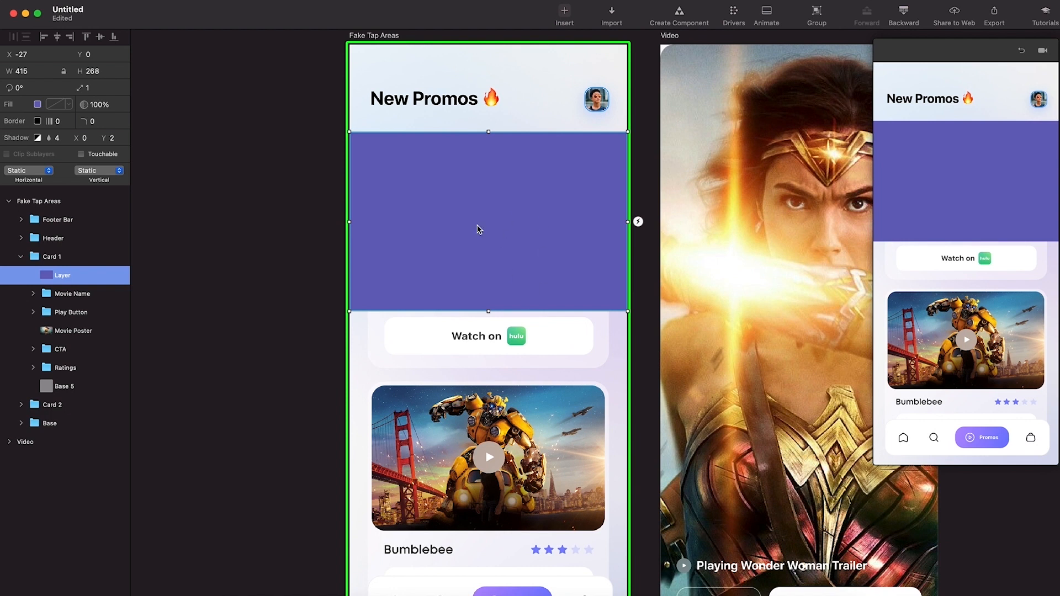
Try moving the whole Card 1 group downward, and undo the move
left_click(66, 258)
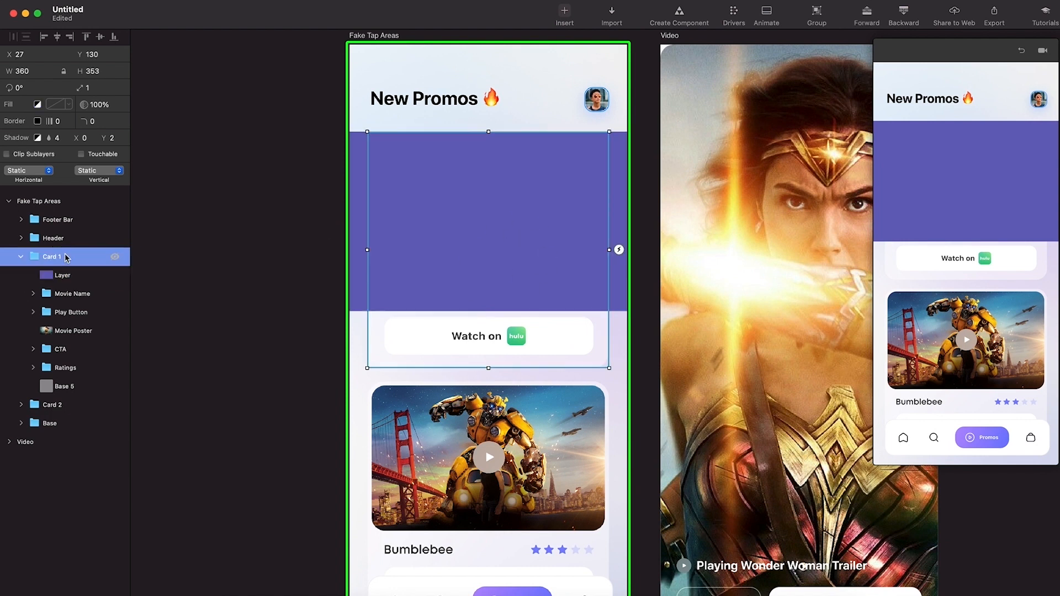
left_click_drag(540, 225, 523, 340)
key("ctrl+z")
Rename the purple rectangle layer as "Tap Area or Region" and widen the layer list
left_click(75, 274)
double_click(63, 274)
type("Tap Are")
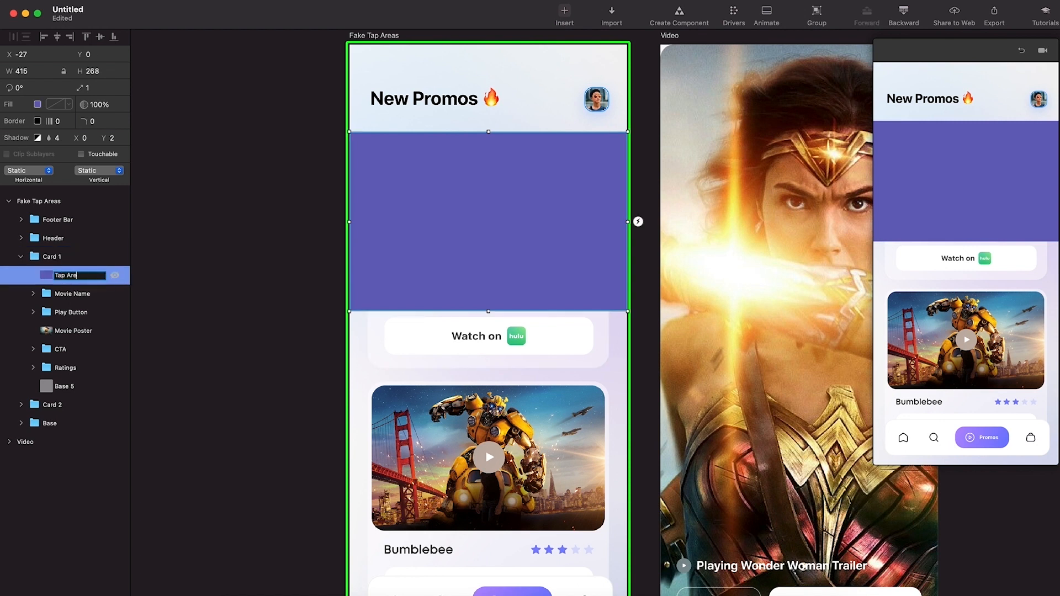
type("a or Region")
key("Return")
left_click_drag(131, 248, 169, 248)
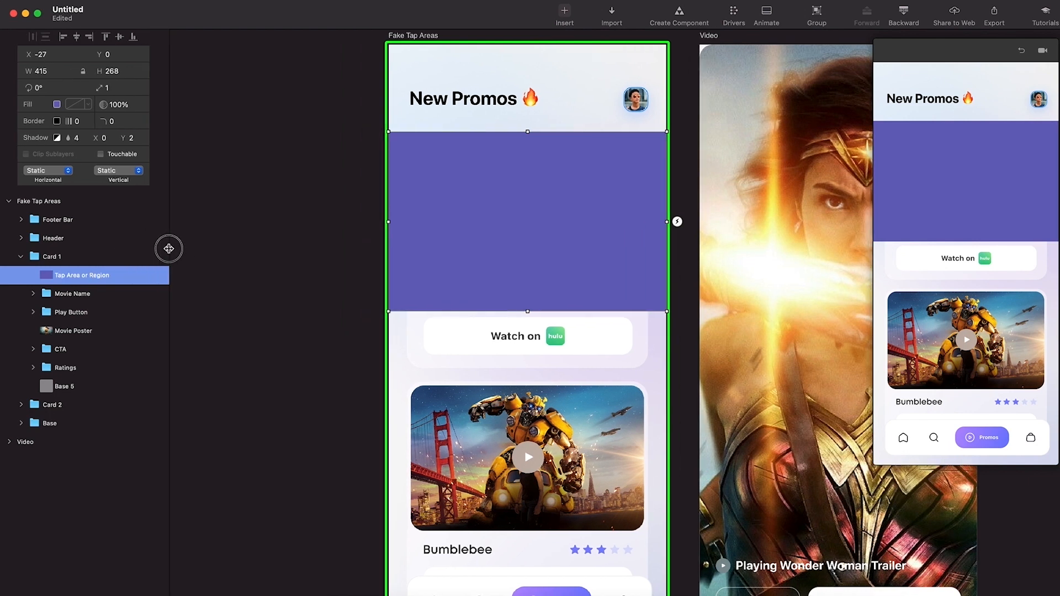
Make the fill of the Tap Area or Region layer fully transparent
scroll(348, 298, "down", 2)
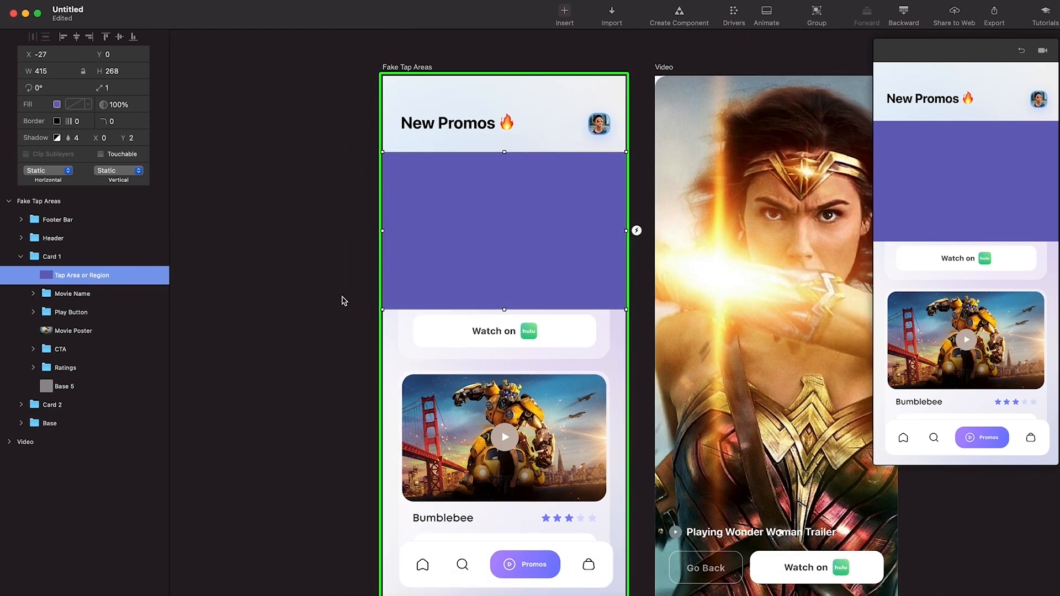
scroll(342, 296, "right", 3)
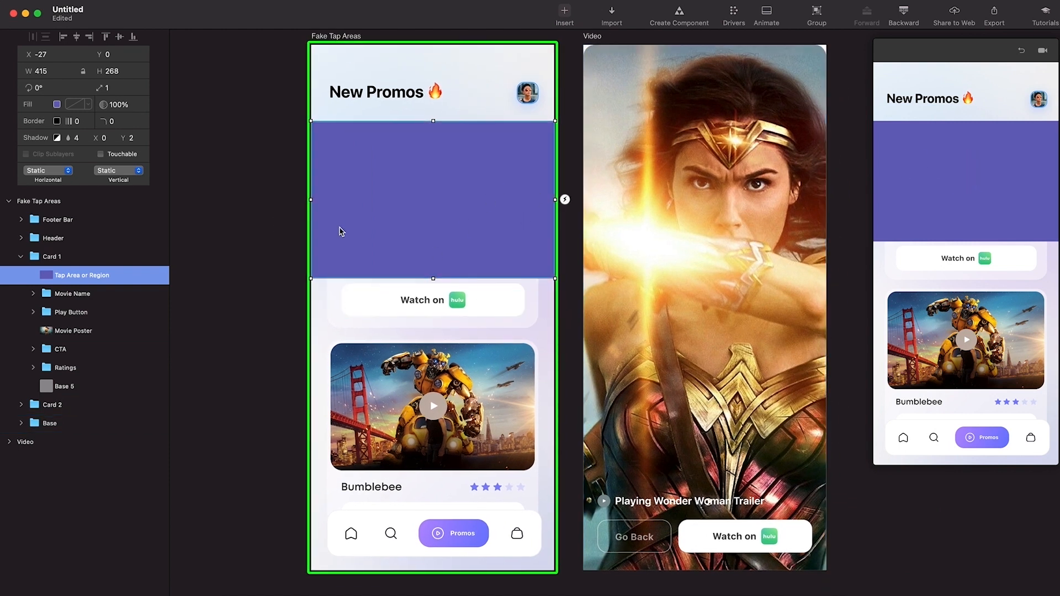
left_click(57, 104)
left_click_drag(91, 201, 6, 205)
left_click(396, 206)
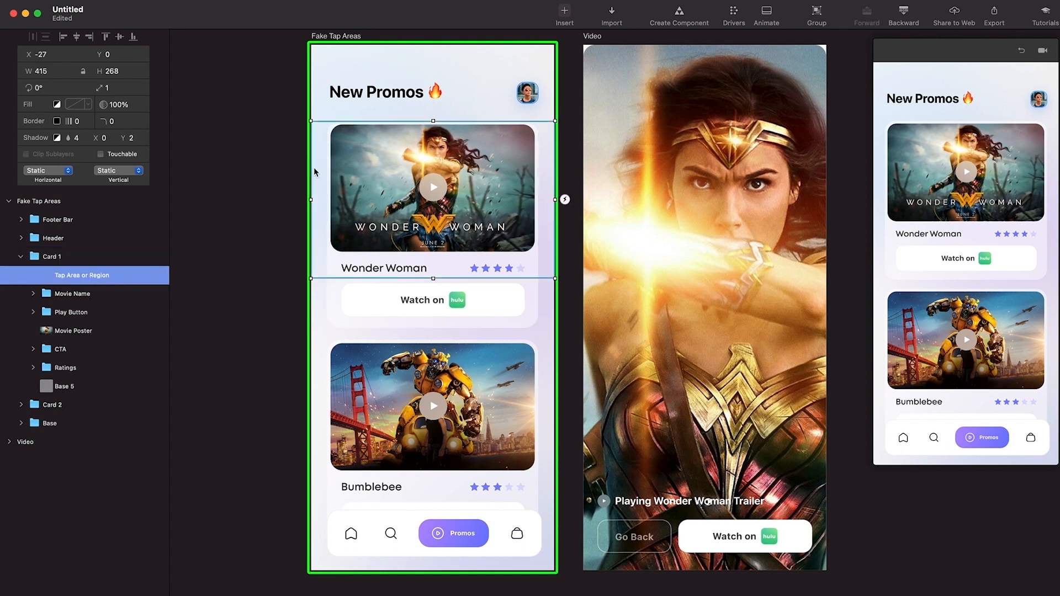
Add a Tap interaction to the Tap Area or Region layer that transitions to a new duplicate of its artboard
left_click(565, 199)
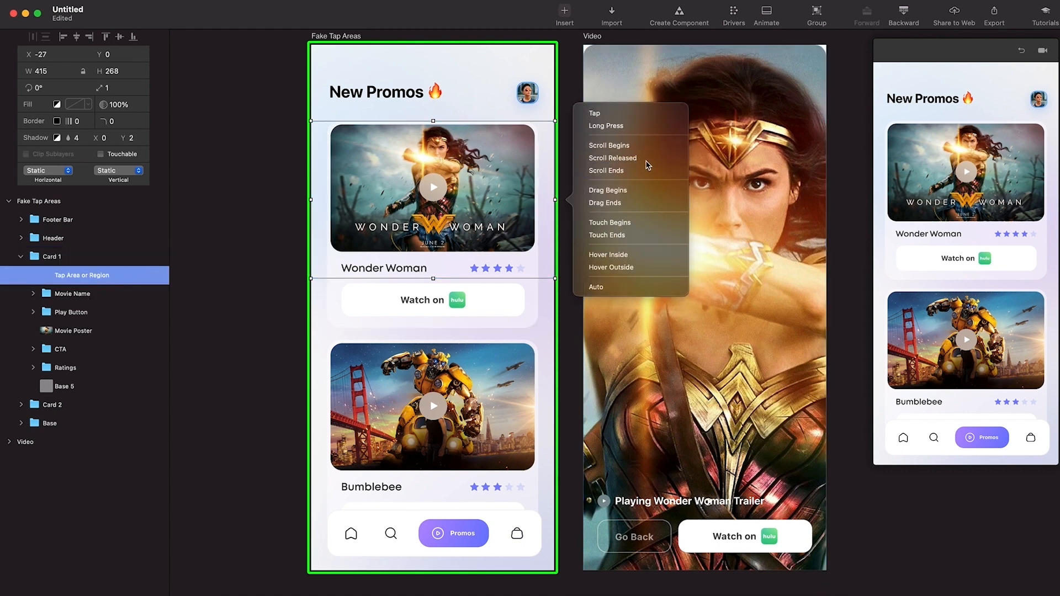
left_click(510, 231)
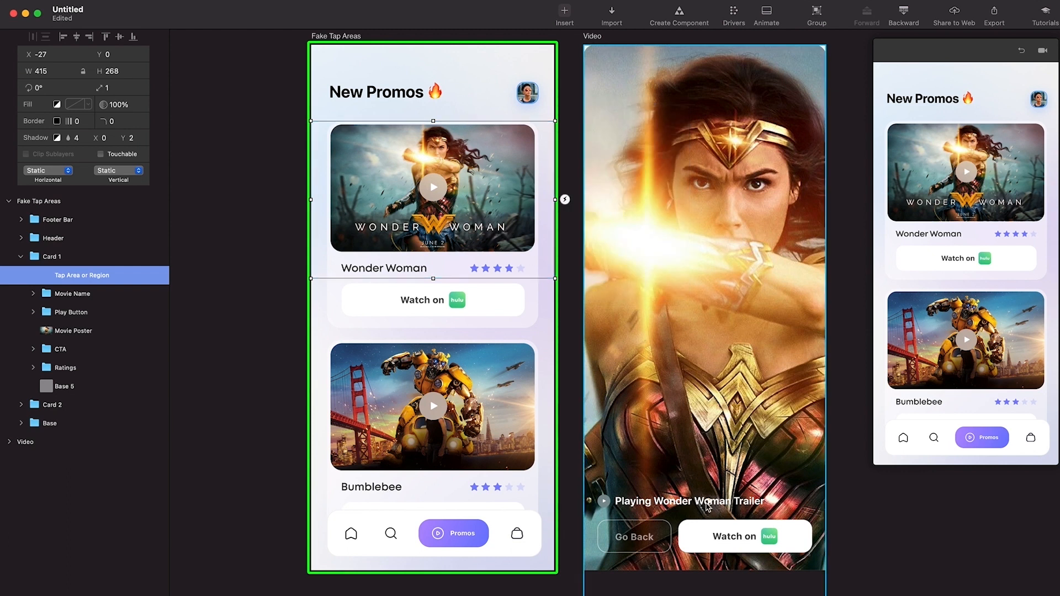
scroll(404, 320, "down", 2)
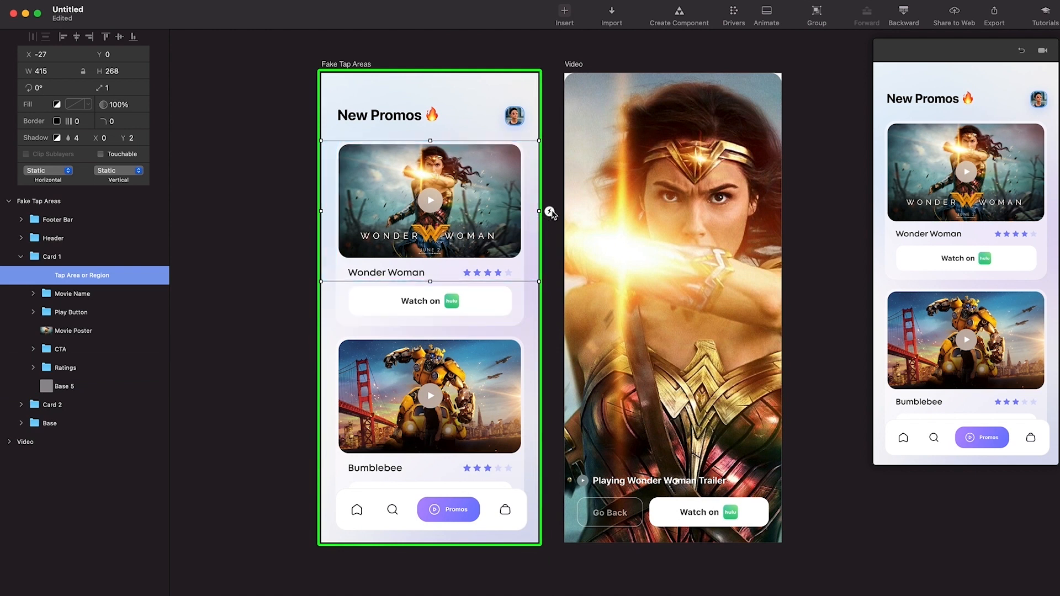
left_click(551, 212)
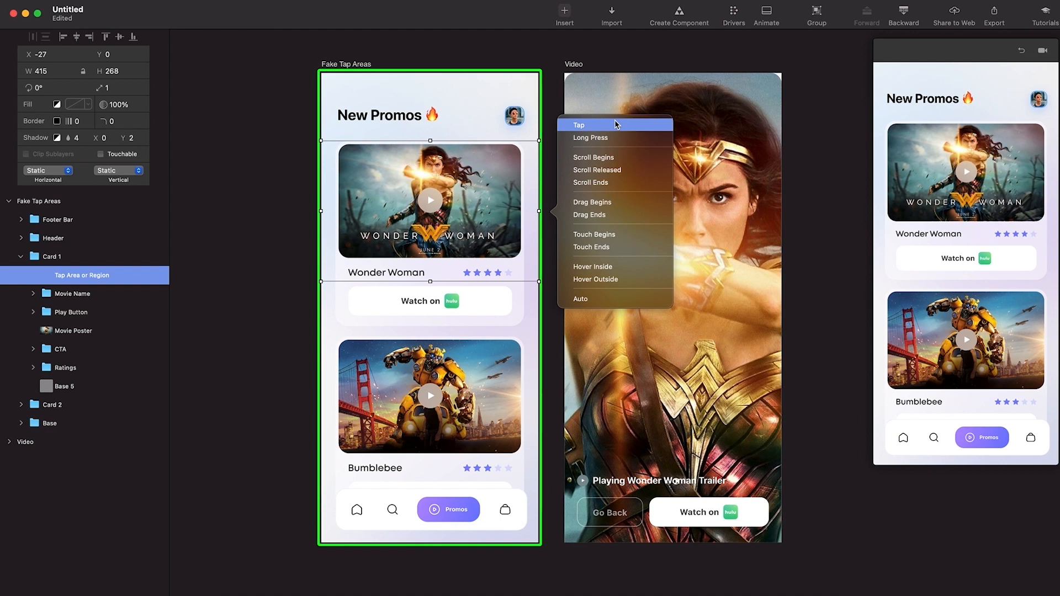
left_click(616, 125)
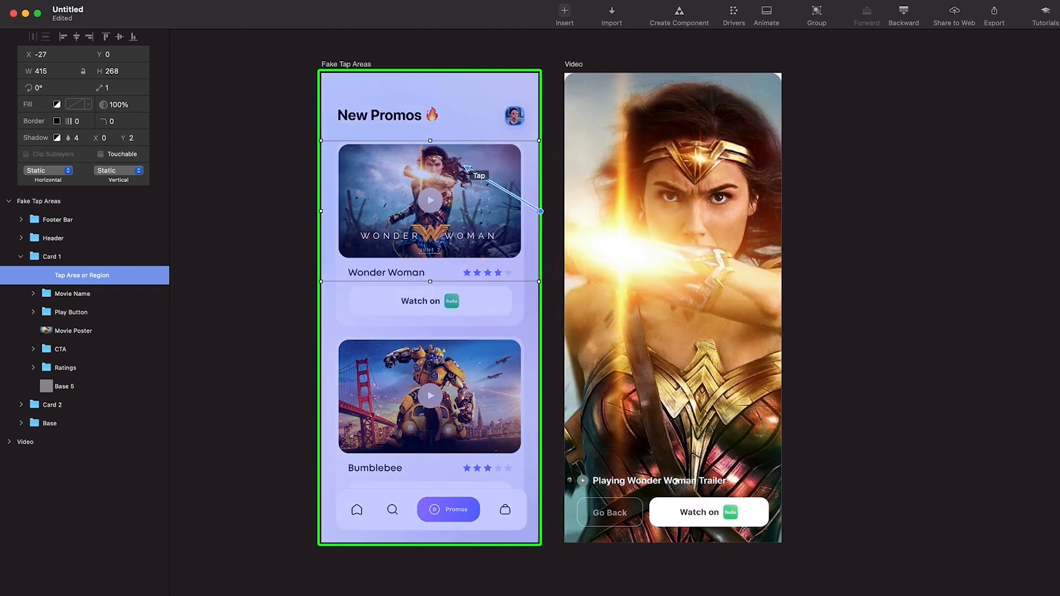
left_click(466, 168)
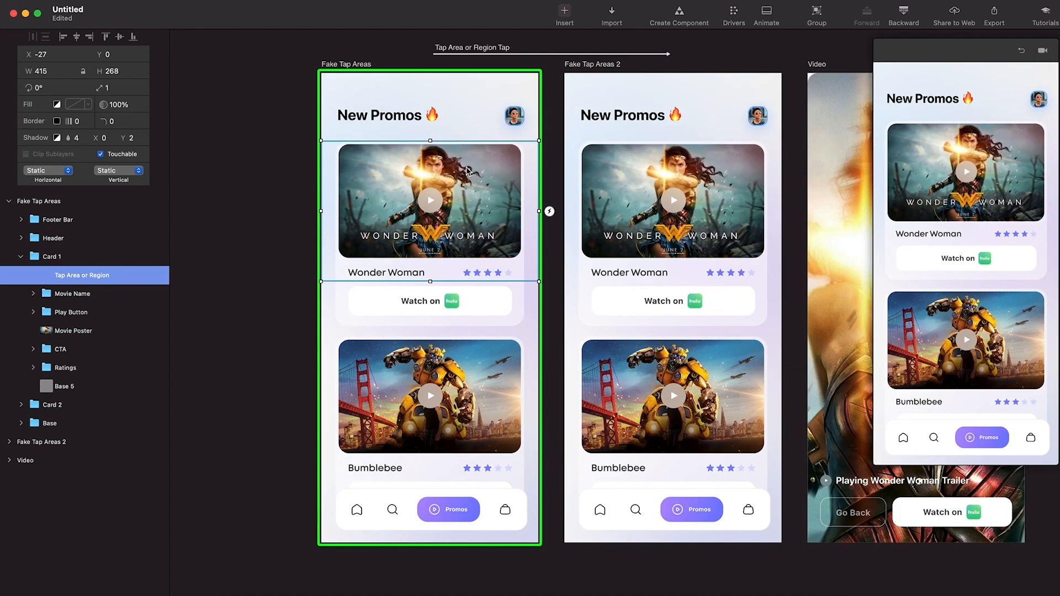
Rename the Fake Tap Areas 2 artboard as "Promo"
left_click(393, 65)
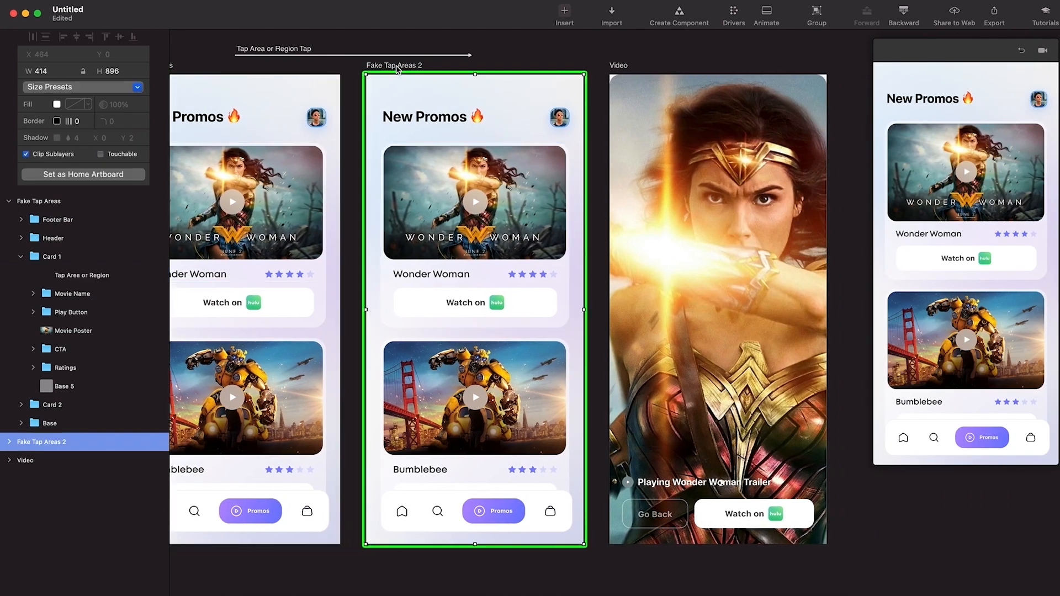
double_click(75, 442)
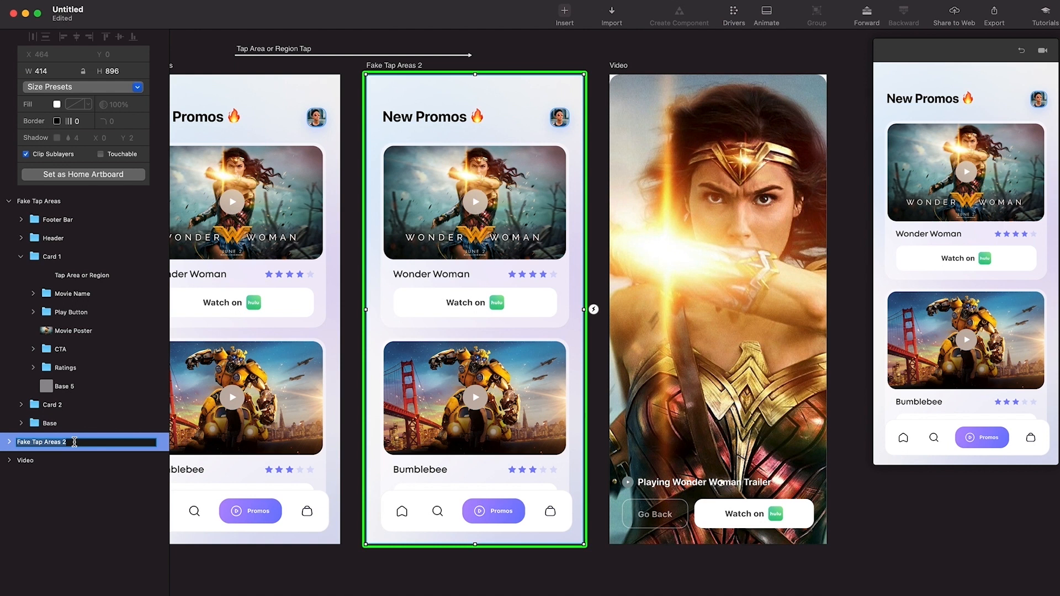
type("Promo")
key("Return")
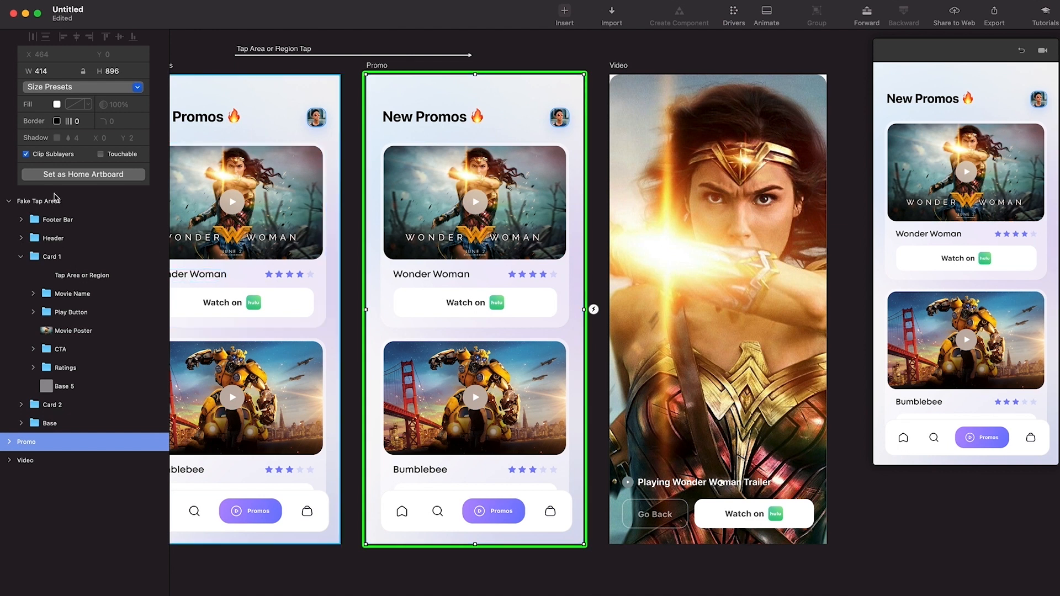
Rename the original Fake Tap Areas artboard as "Homepage"
double_click(77, 201)
type("Home")
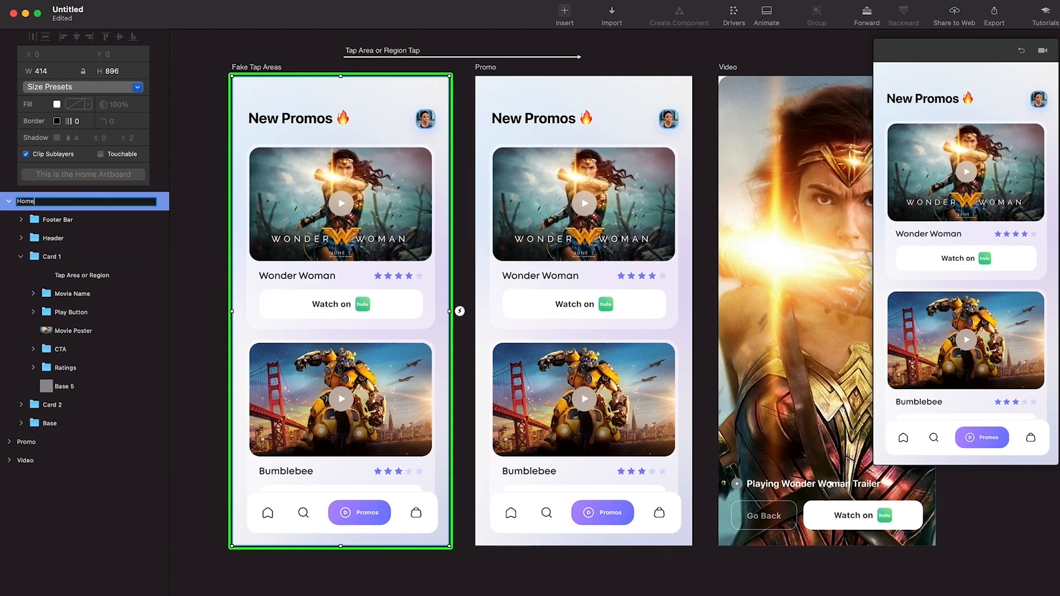
type("page")
key("Return")
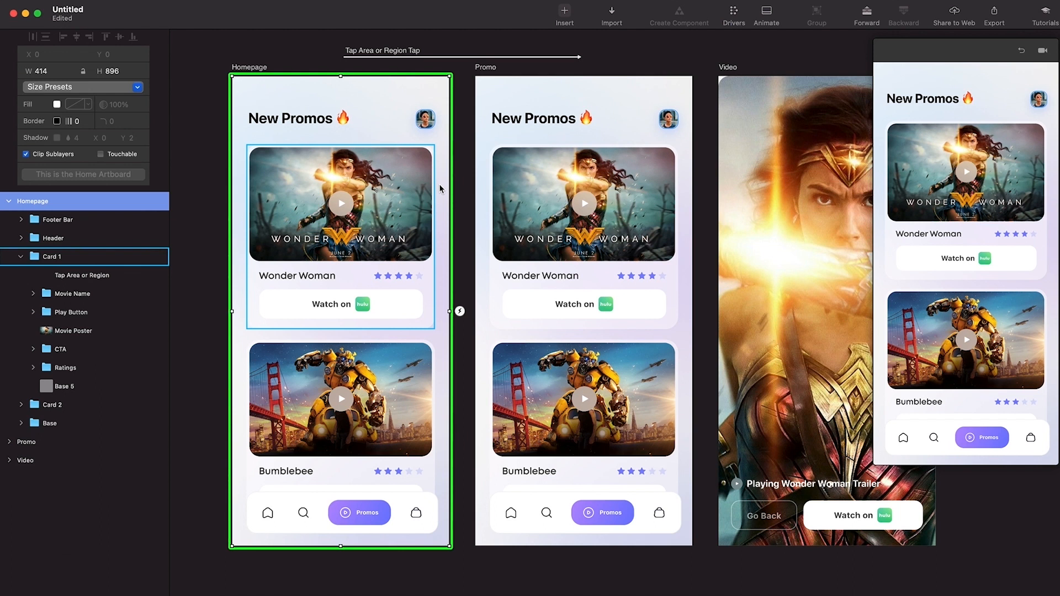
Move the Header group on the Promo artboard up past the artboard's upper edge, to about Y -21
scroll(563, 403, "down", 1)
scroll(575, 373, "right", 3)
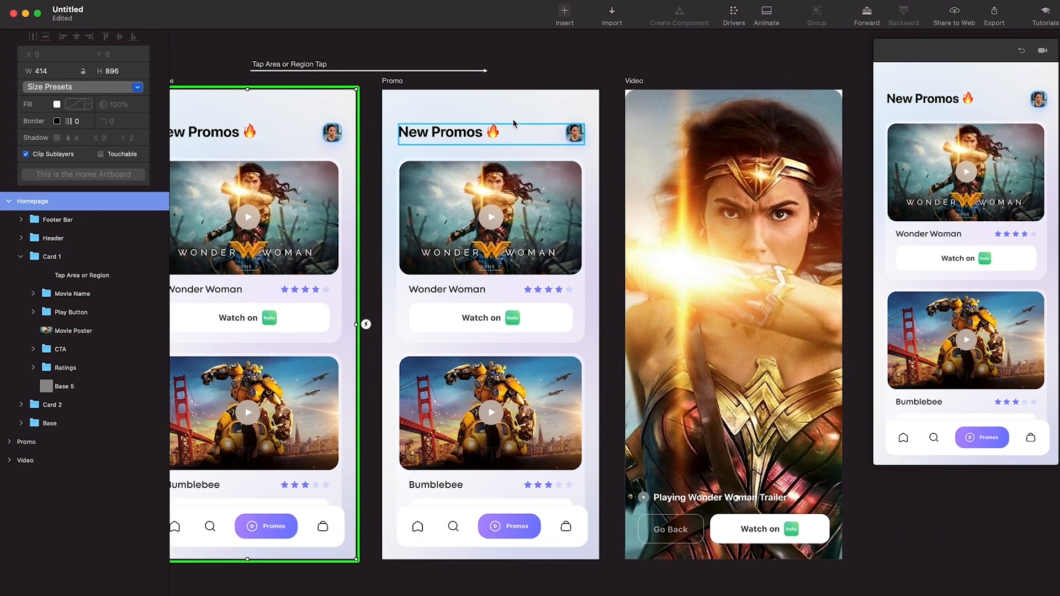
left_click(492, 131)
left_click_drag(492, 130, 492, 87)
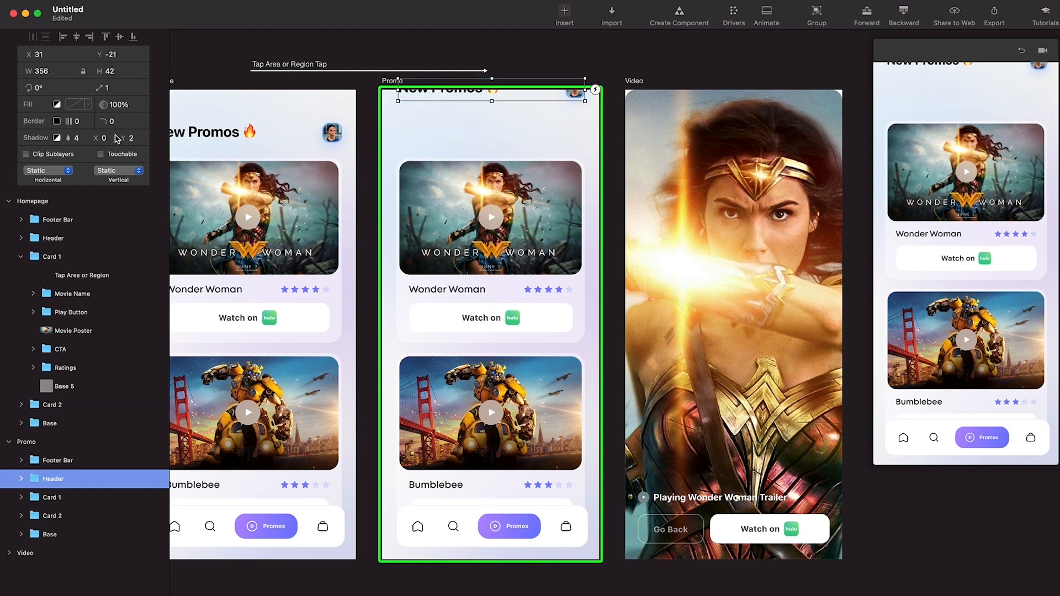
Set the opacity of the Header group on the Promo artboard to 0%
double_click(115, 104)
type("0")
key("Return")
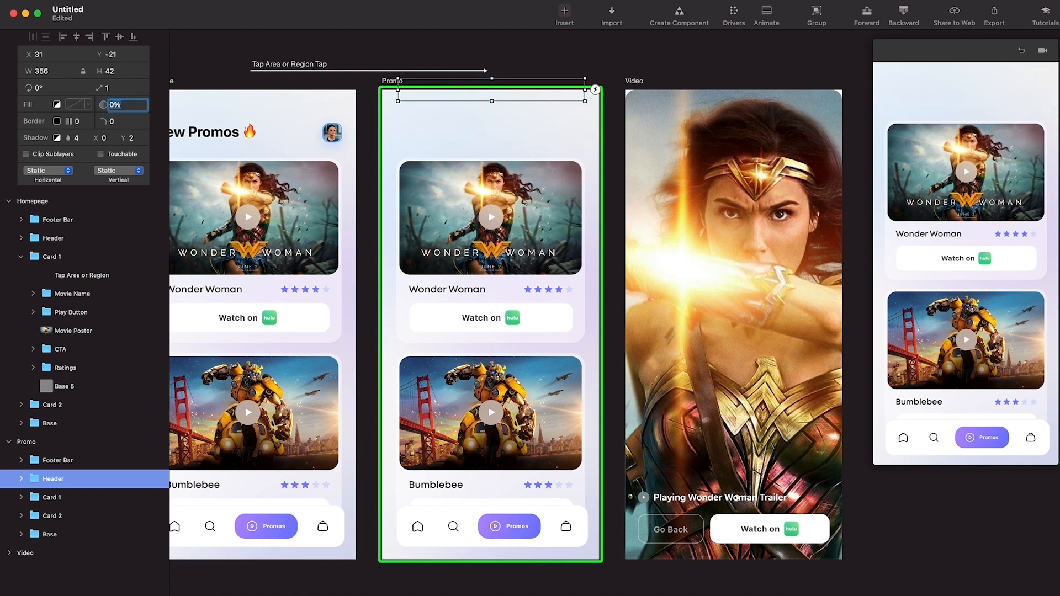
Move the Promo artboard's Footer Bar down past the lower edge to about Y 874 and set its opacity to 0%
left_click_drag(538, 527, 533, 573)
left_click(136, 105)
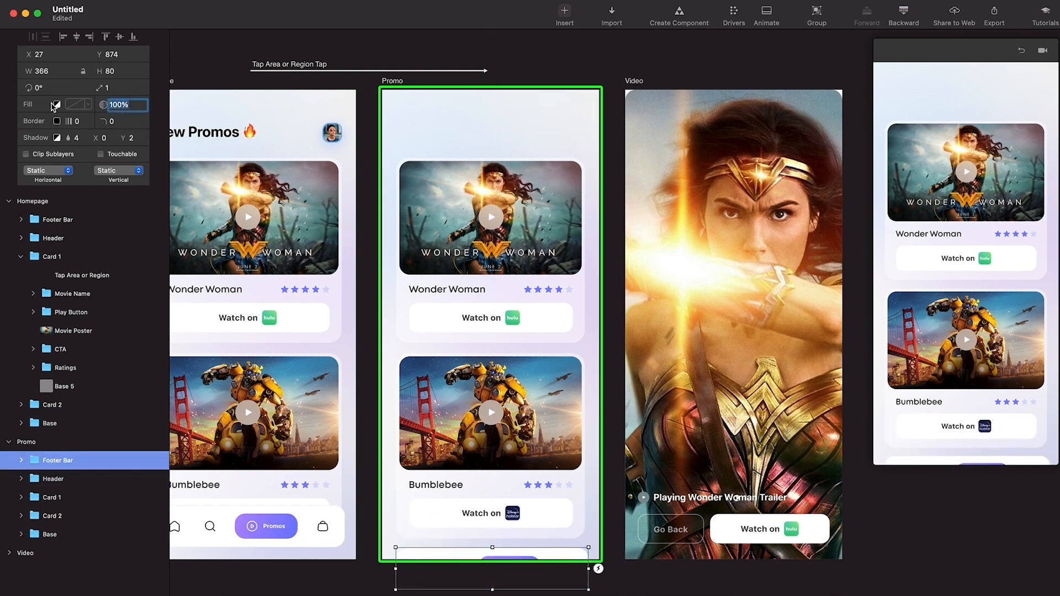
type("0")
key("Return")
Move Card 2 on the Promo artboard down to Y 633 and set its opacity to 0%
left_click(489, 369)
key("shift+Down")
key("shift+Down")
key("shift+Down")
key("shift+Down")
key("shift+Down")
key("shift+Down")
key("shift+Down")
key("shift+Down")
key("shift+Down")
key("shift+Down")
key("shift+Down")
key("shift+Down")
key("shift+Down")
left_click(133, 107)
type("0")
key("Return")
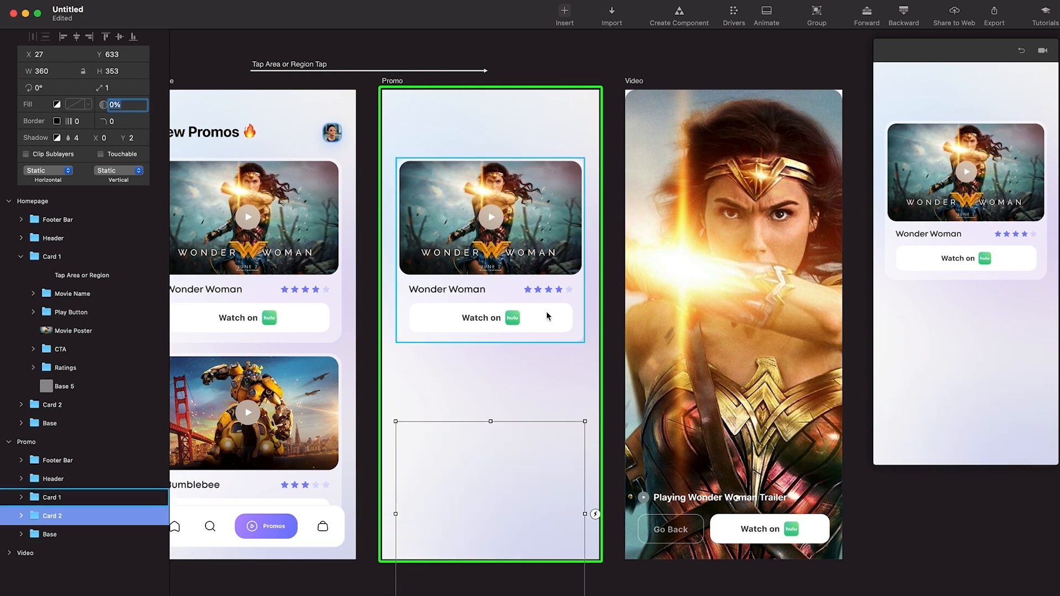
Examine the layers inside Card 1 on the Promo artboard, including the tap area and movie name
scroll(546, 316, "left", 5)
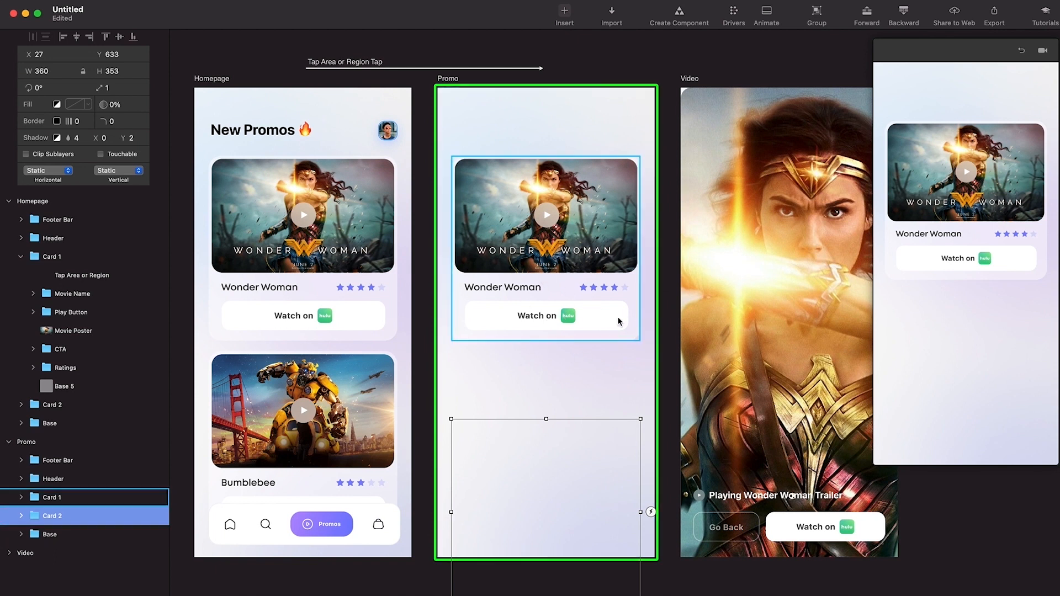
left_click(583, 319)
left_click(603, 224)
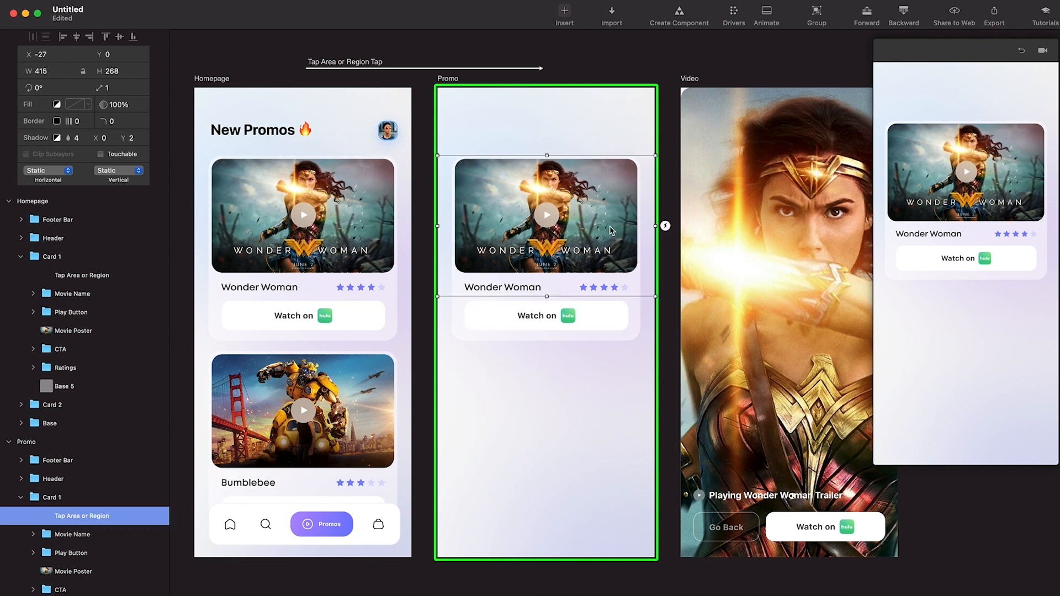
left_click(601, 321)
left_click(602, 220)
left_click(25, 538)
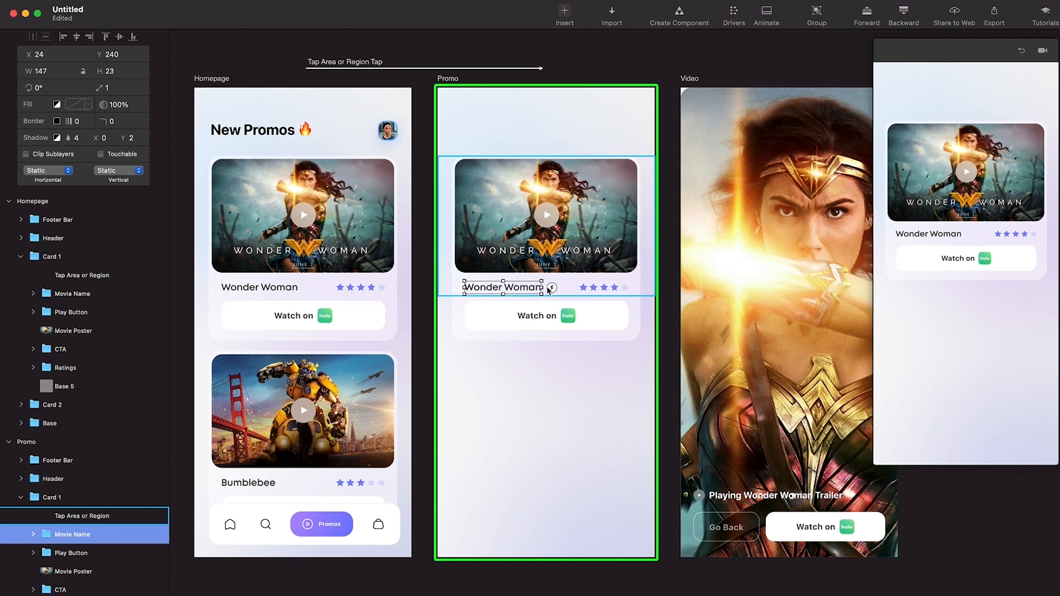
left_click(60, 552, "shift")
left_click(105, 512)
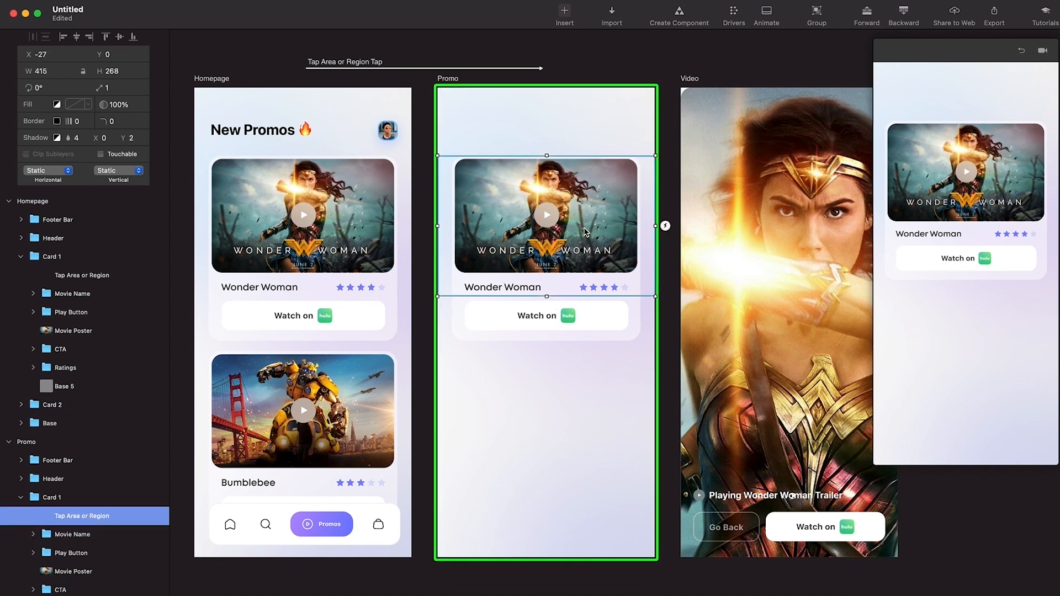
Enlarge the Movie Poster in the Promo artboard's Card 1 proportionally to about 412 × 257, spanning nearly the full artboard width
left_click(62, 572)
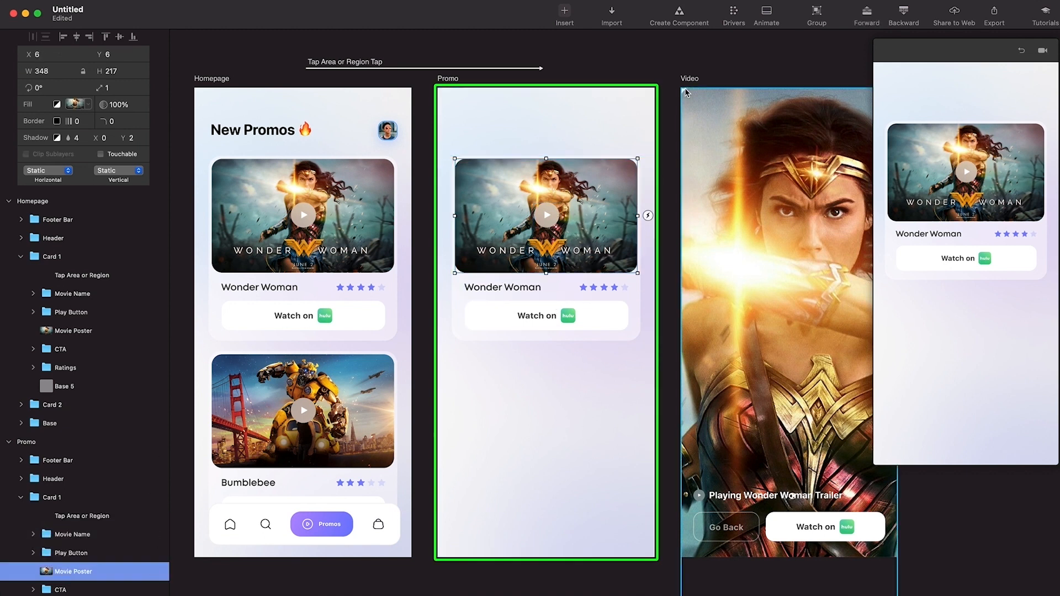
left_click_drag(546, 160, 545, 97)
key("super+z")
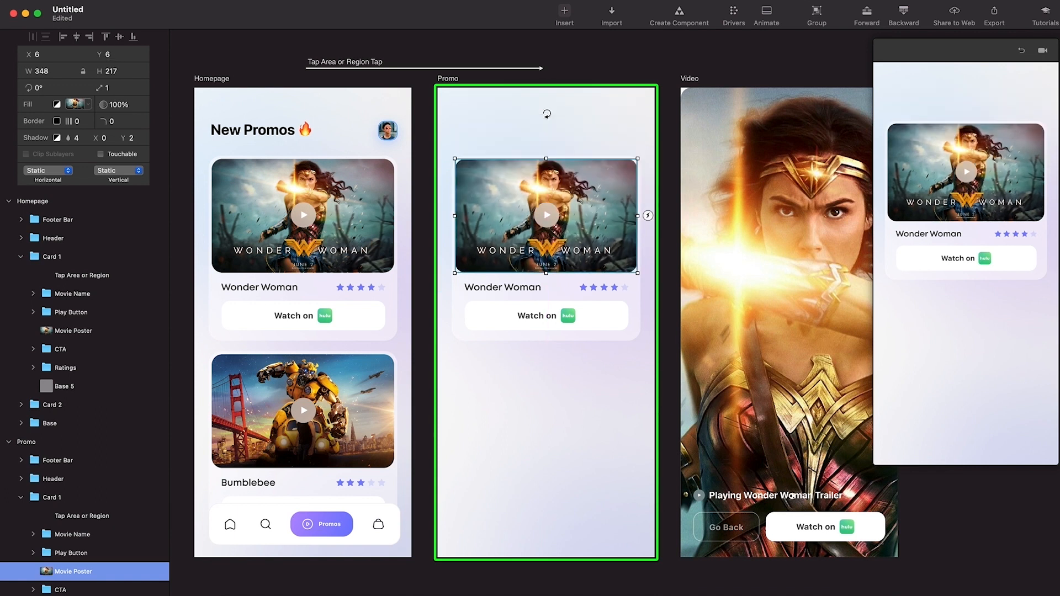
left_click_drag(639, 160, 655, 149)
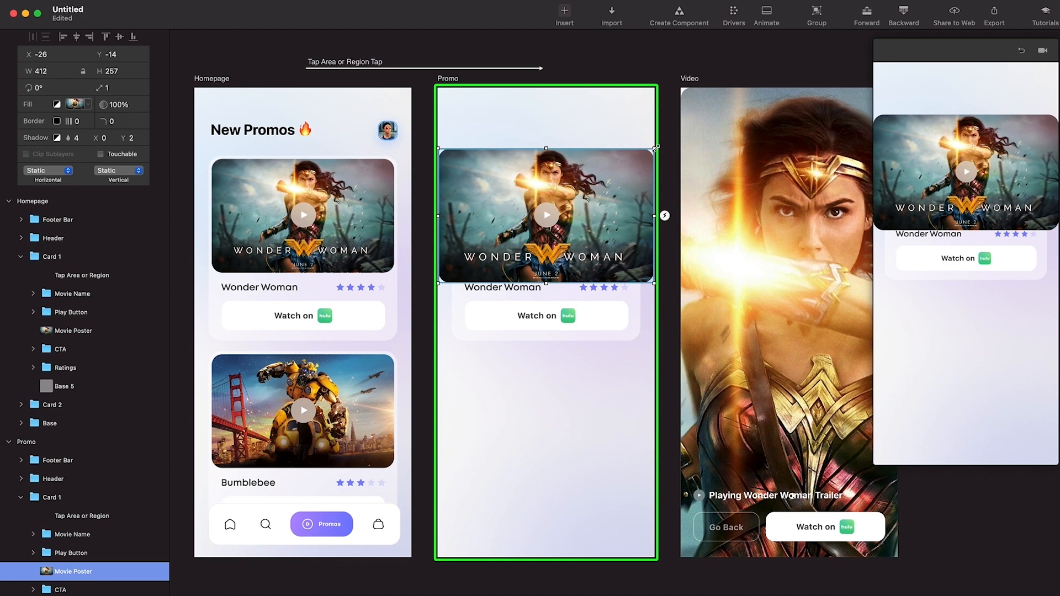
Move Card 1 on the Promo artboard up to about Y 56 and set its opacity to 0%
left_click_drag(558, 292, 559, 254)
left_click_drag(110, 104, 39, 105)
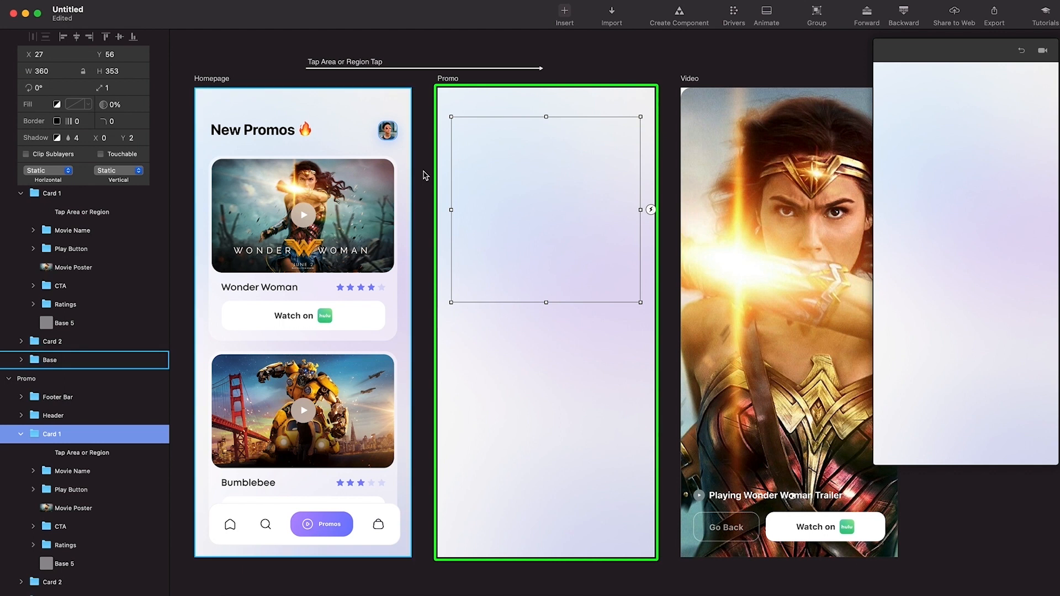
scroll(524, 204, "down", 3)
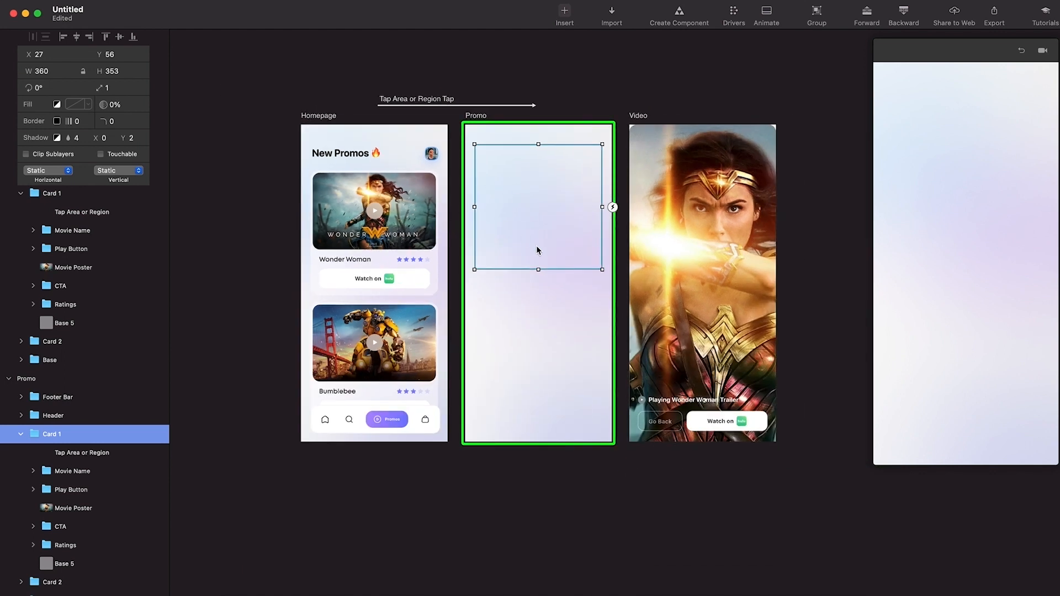
left_click(682, 403)
left_click(681, 401)
scroll(655, 400, "up", 5)
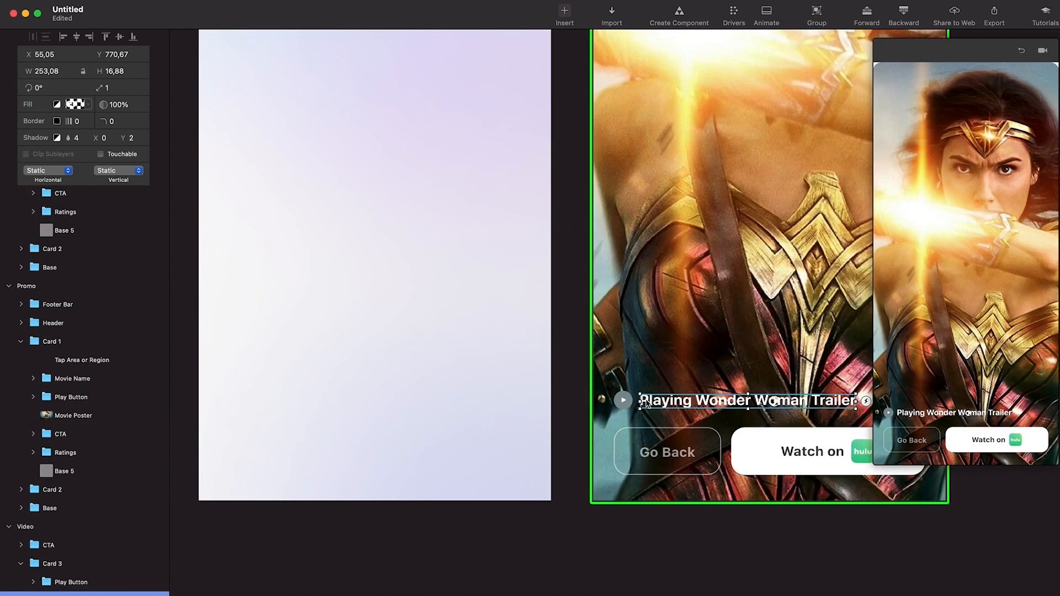
left_click(624, 400, "shift")
left_click(643, 448, "shift")
left_click(784, 445, "shift")
scroll(384, 319, "down", 5)
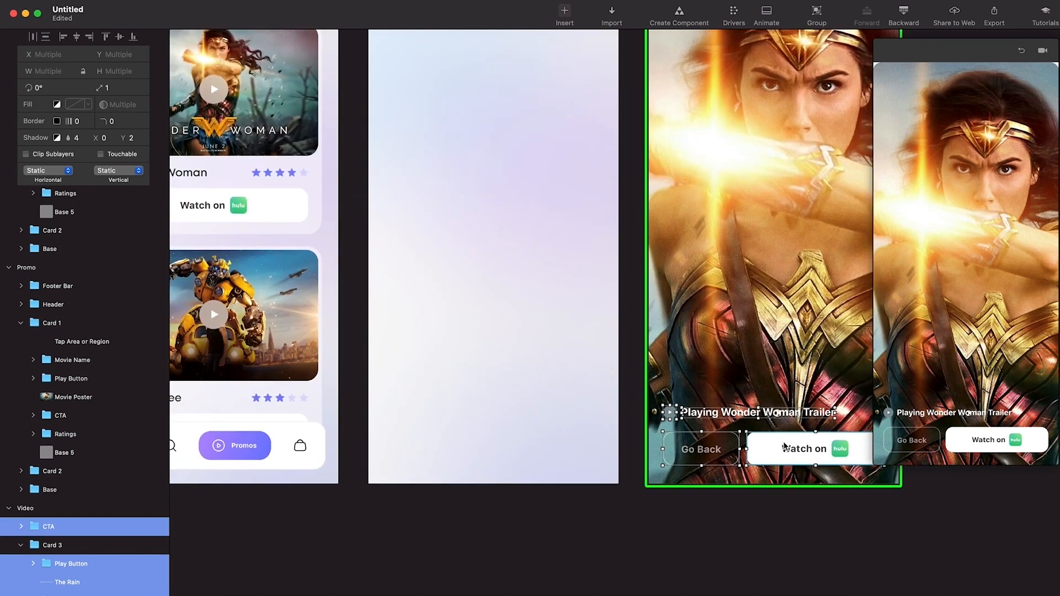
scroll(18, 553, "up", 2)
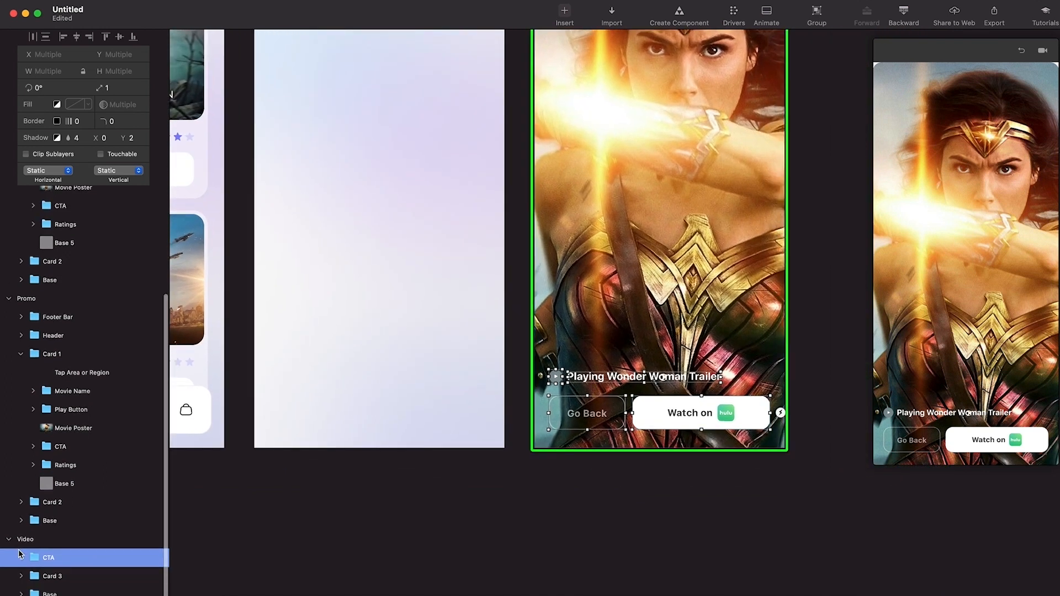
Group the trailer title, play button, Go Back button and Watch on CTA on the Video artboard and name the group "Elements"
left_click(631, 381)
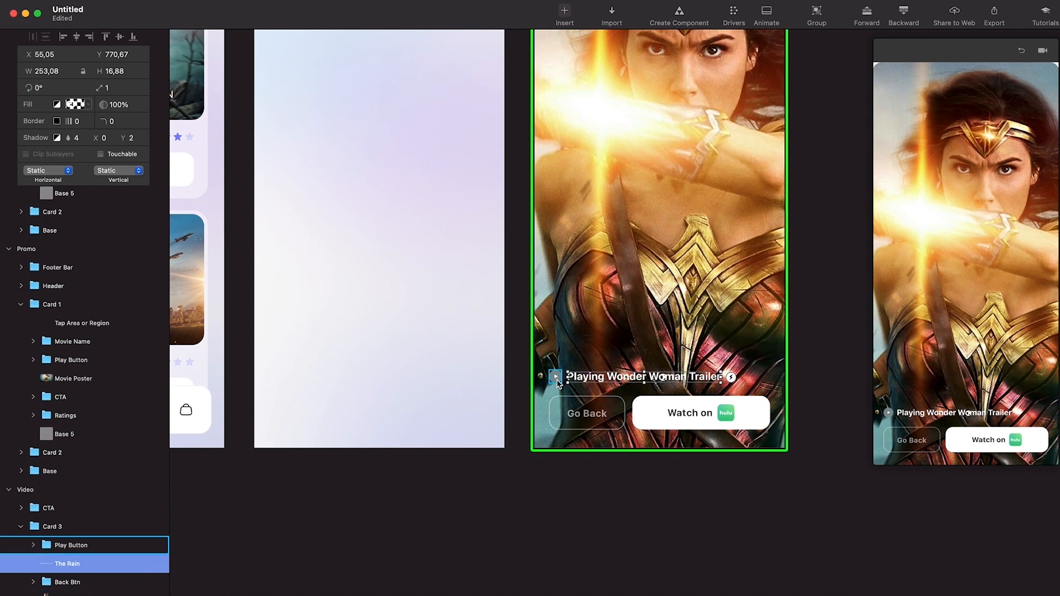
left_click(556, 378, "shift")
left_click(590, 414, "shift")
left_click(716, 417, "shift")
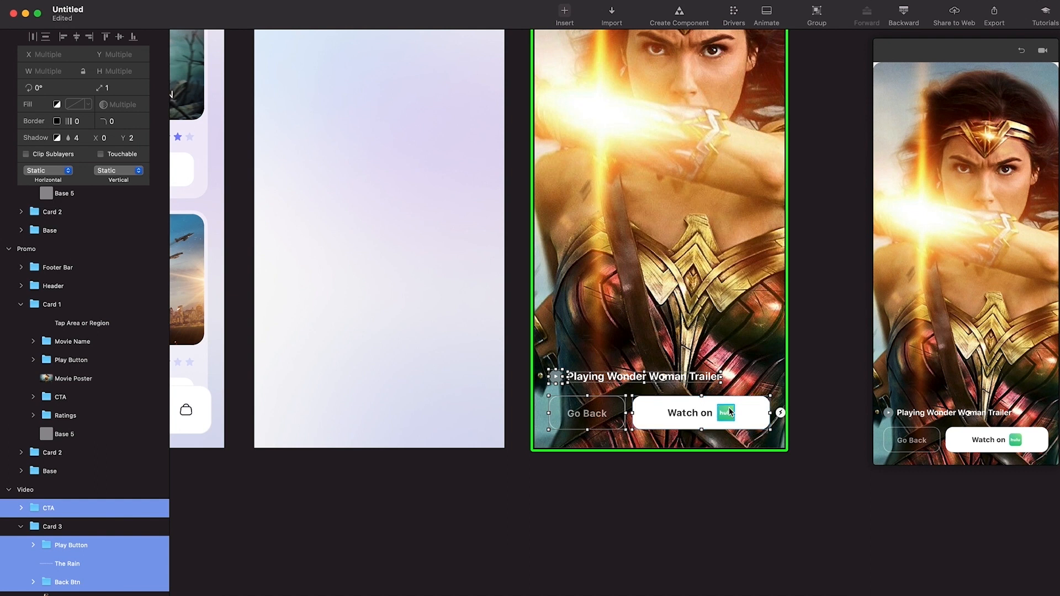
key("super+g")
double_click(56, 559)
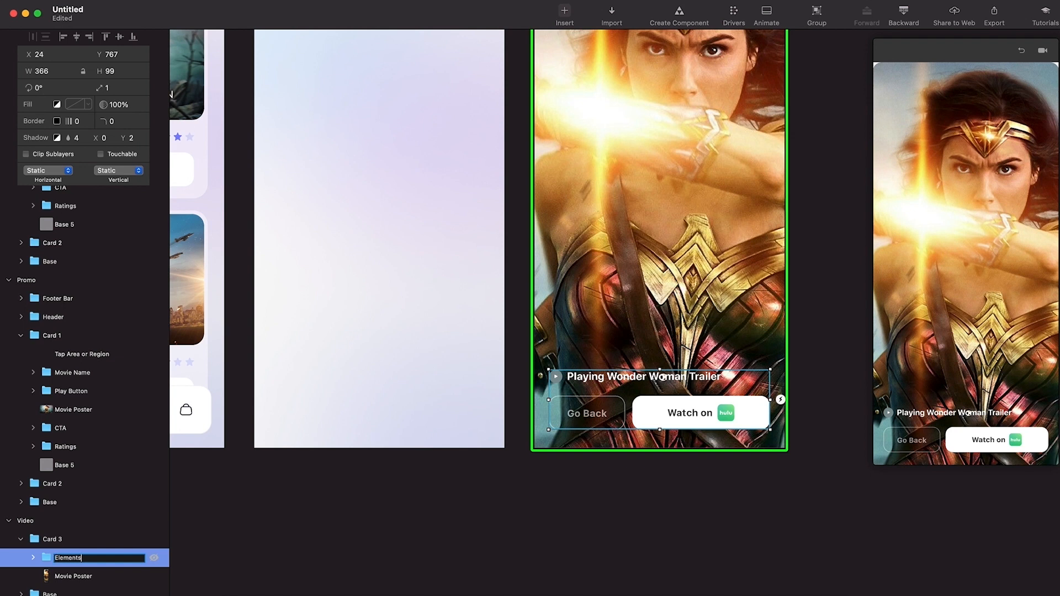
key("Return")
Paste a copy of the Elements group onto the Promo artboard
scroll(486, 414, "left", 5)
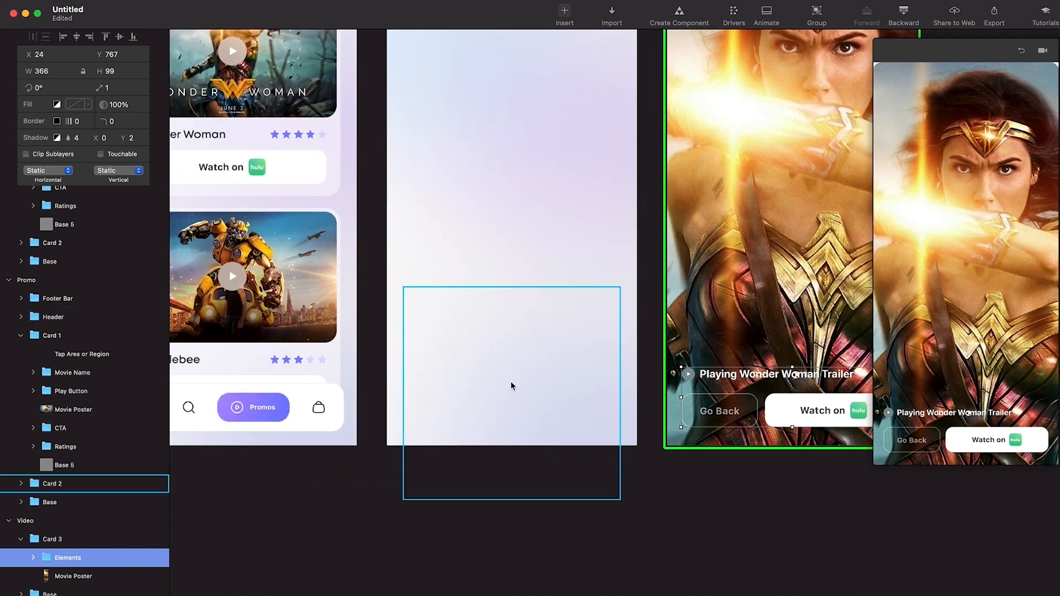
left_click(511, 382)
key("super+v")
Import the "WONDER WOMAN – Rise of the Warrior" video file onto the Promo artboard
scroll(480, 353, "down", 5)
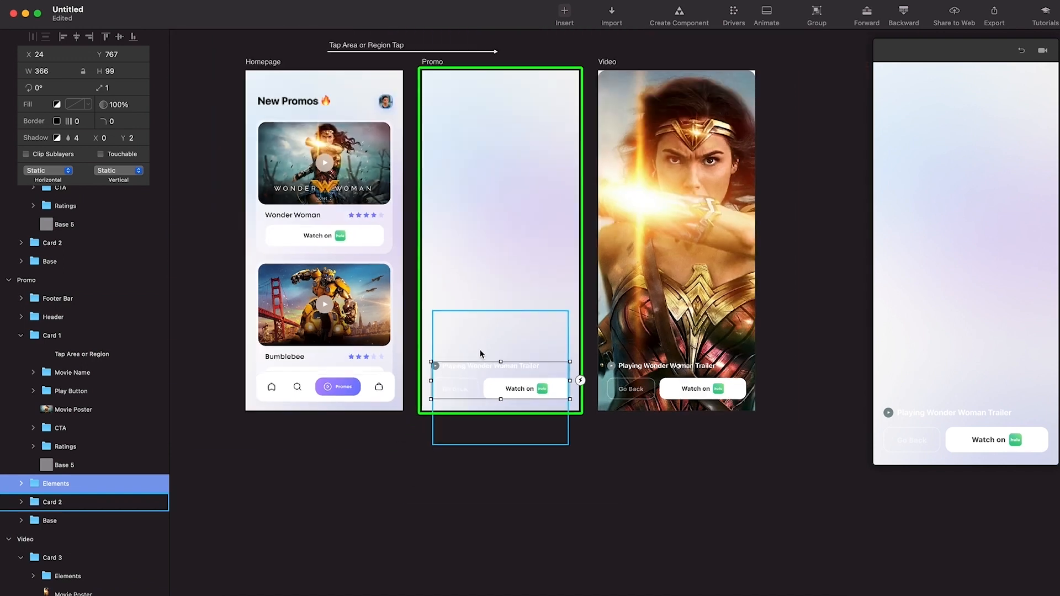
scroll(481, 353, "up", 2)
left_click(519, 277)
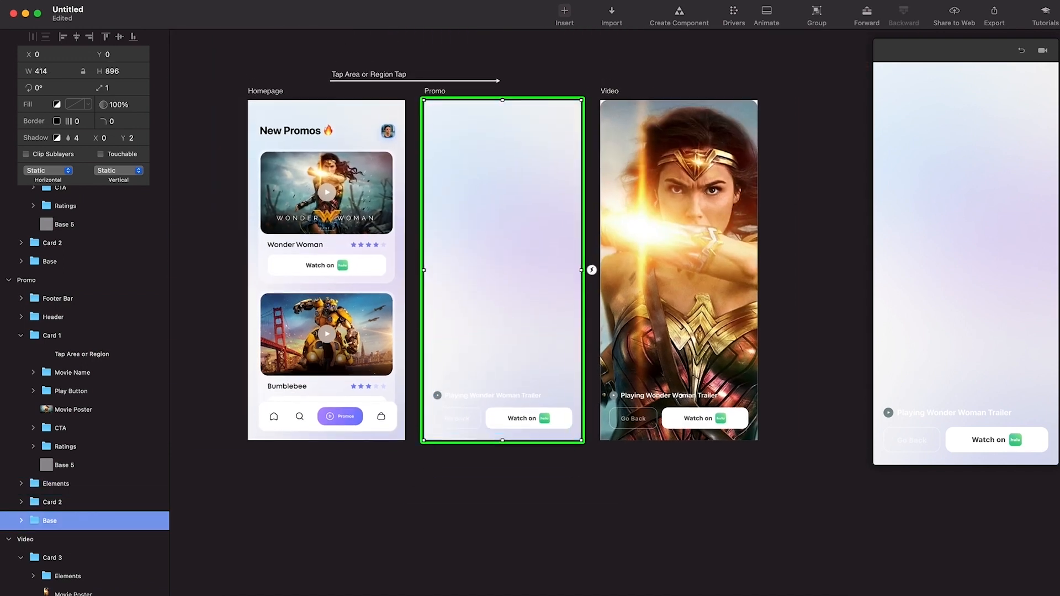
left_click_drag(411, 32, 331, 184)
left_click_drag(257, 259, 465, 128)
left_click(489, 132)
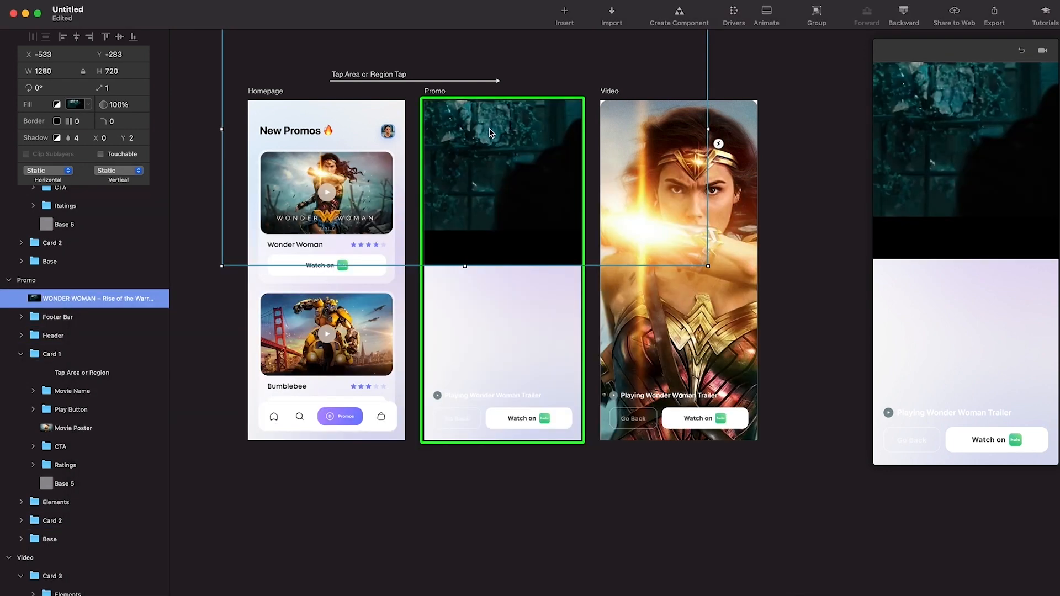
Centre the imported video on the Promo artboard at about X -430, Y 88 and set its scale to 1,7
left_click_drag(522, 154, 562, 292)
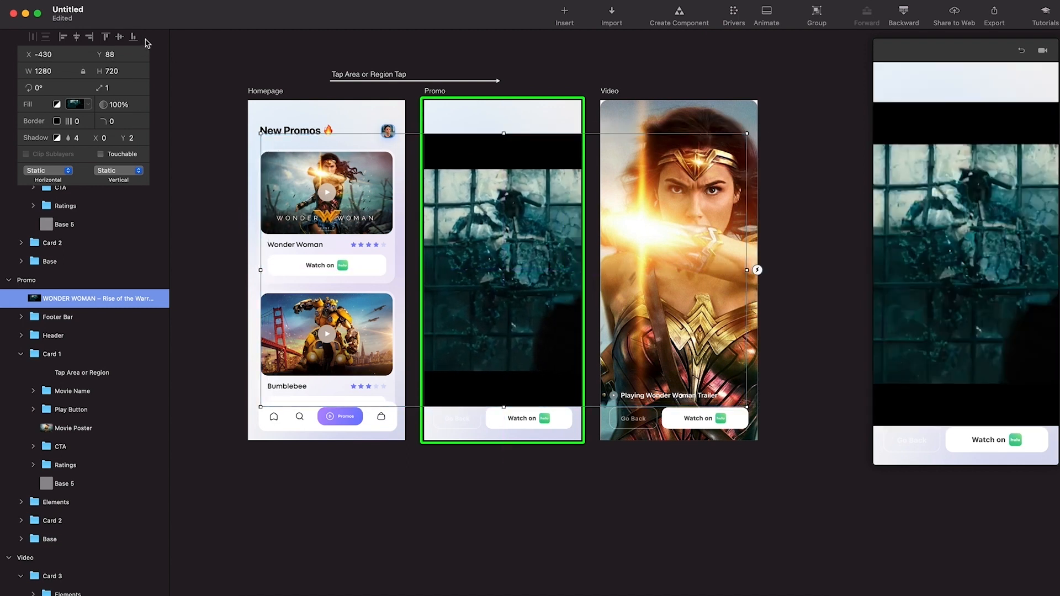
left_click(77, 37)
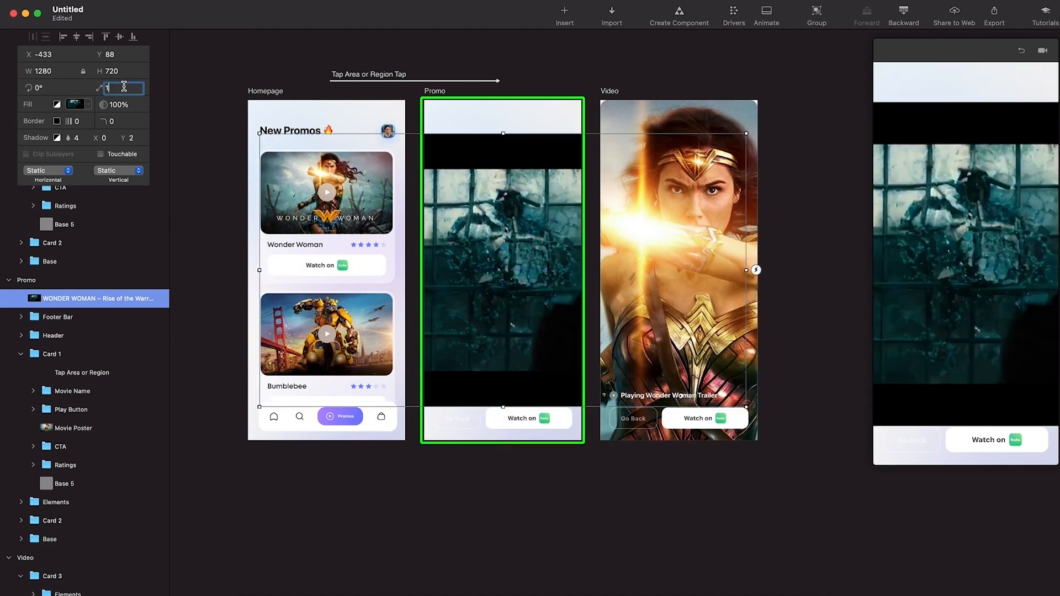
type(",7")
key("Return")
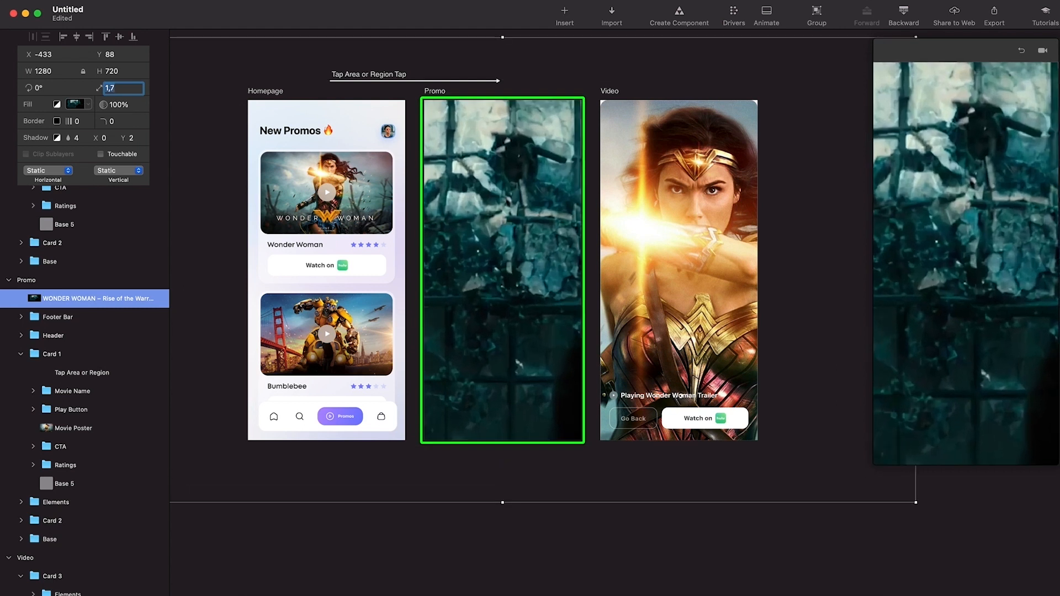
left_click_drag(517, 238, 519, 238)
Move the video layer directly below the Elements group in the Promo artboard's layer order
scroll(23, 360, "up", 3)
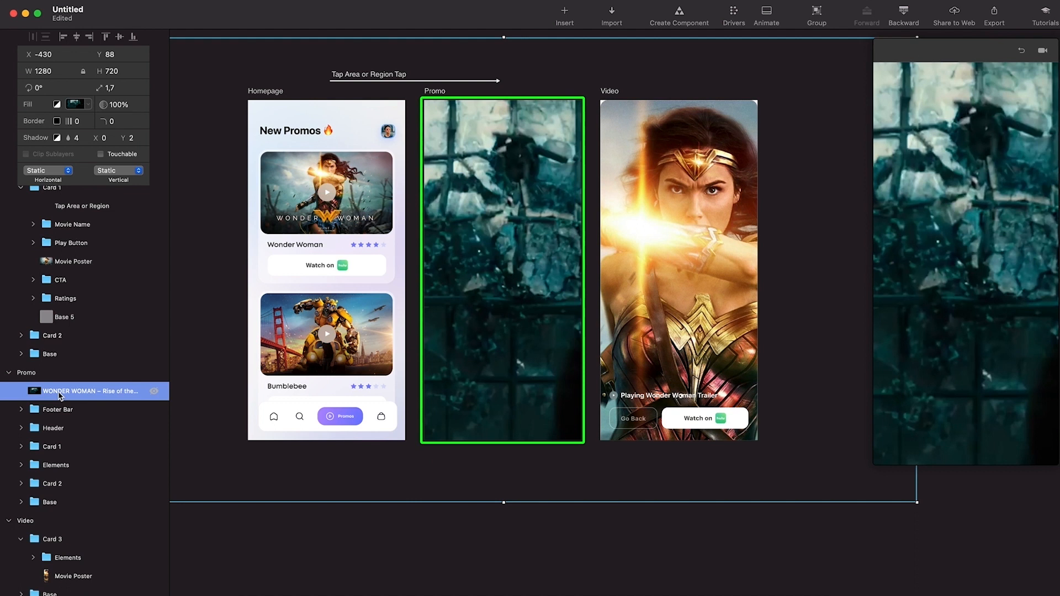
left_click_drag(59, 402, 91, 472)
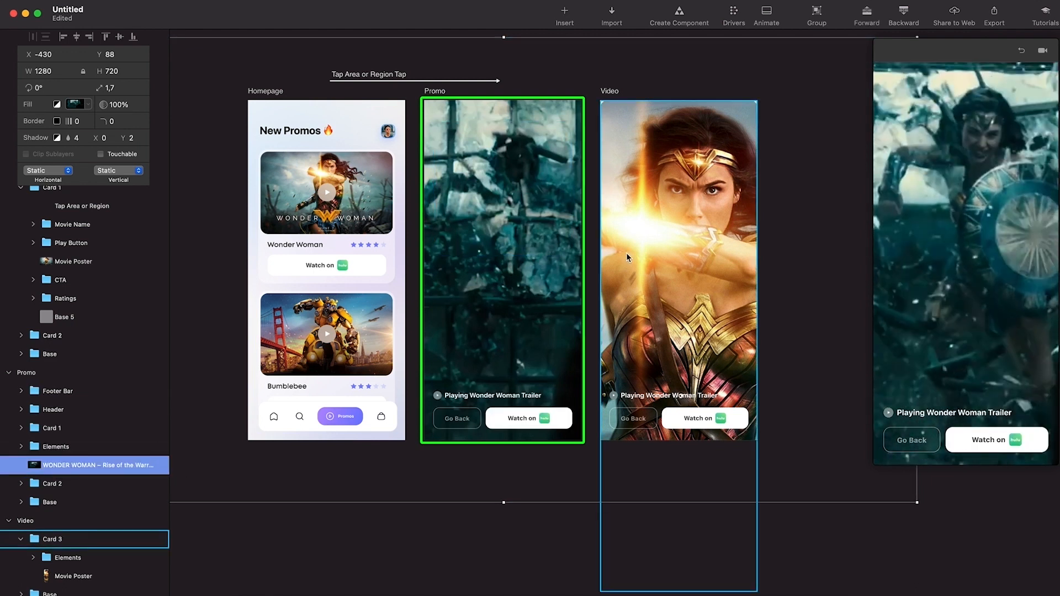
key("XF86AudioLowerVolume")
key("XF86AudioLowerVolume")
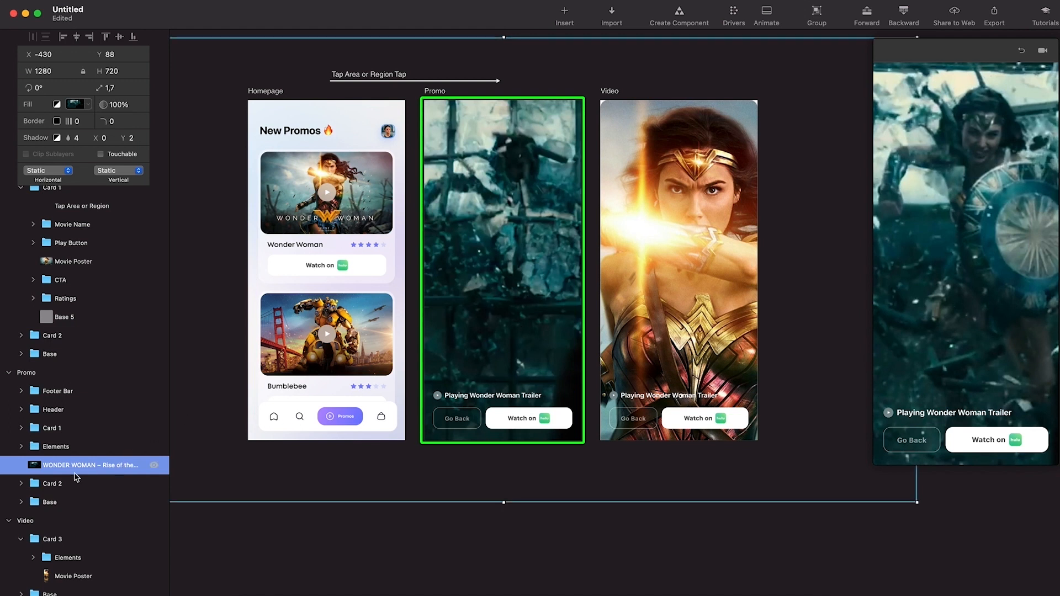
Rename the Wonder Woman video layer on the Promo artboard as "Promo"
double_click(107, 466)
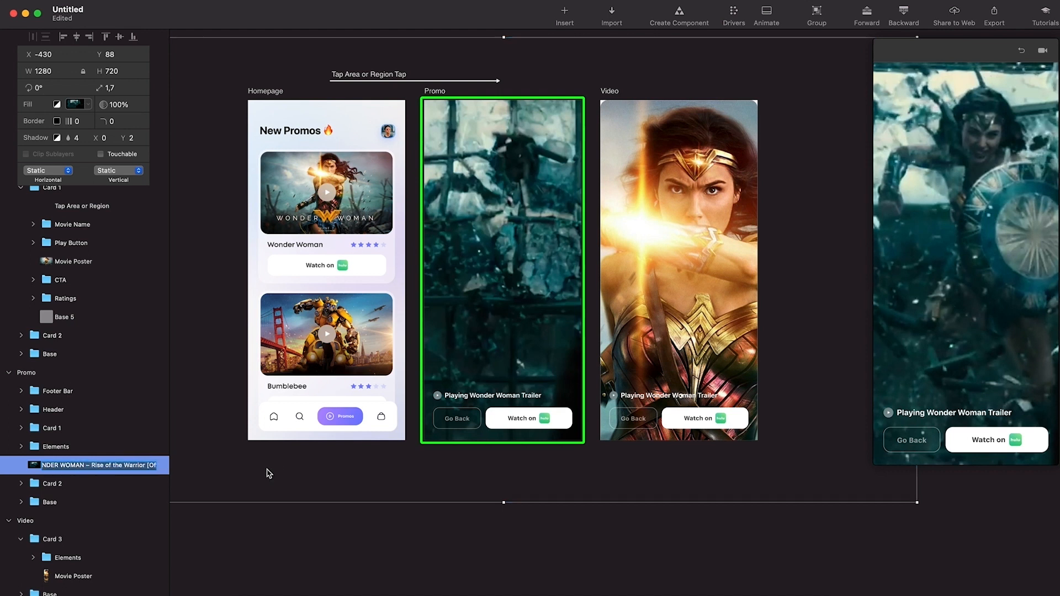
type("P")
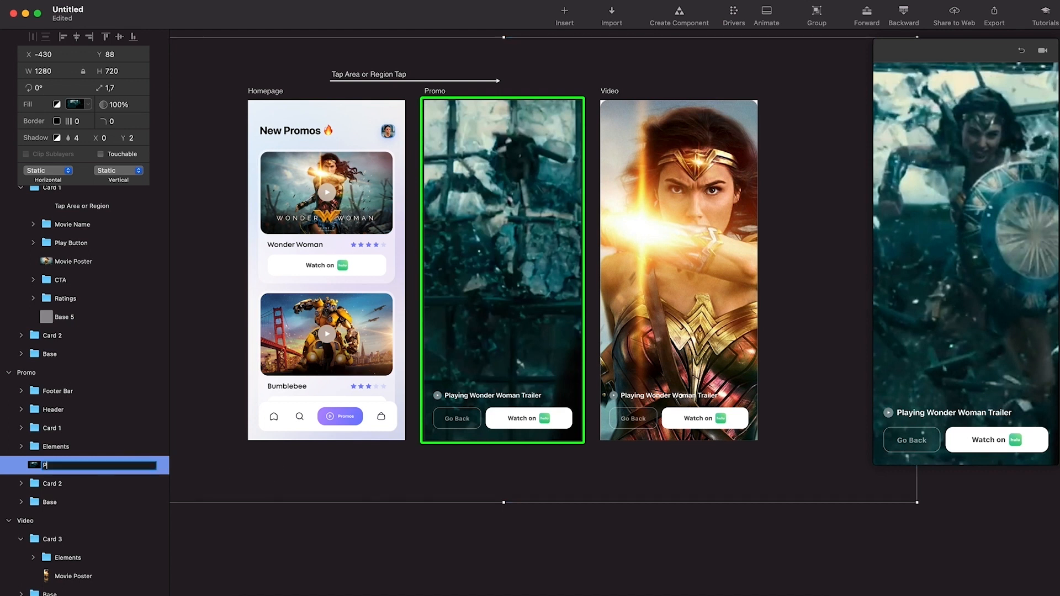
type("romo")
key("Return")
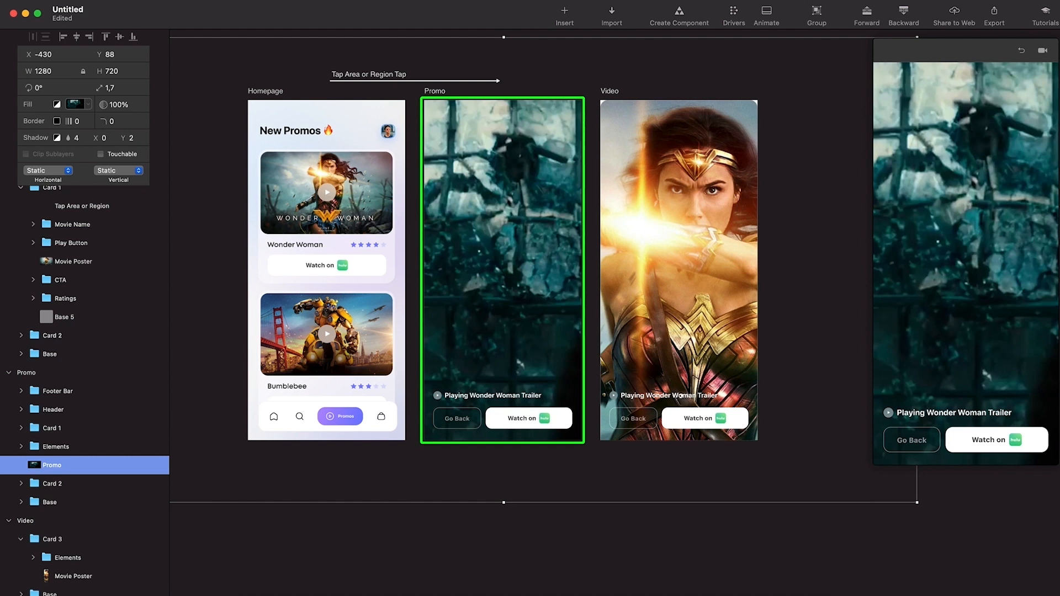
Paste a copy of the Promo video layer above Card 1 on the Homepage artboard and set its scale to 0,5
scroll(533, 371, "left", 5)
left_click(535, 277)
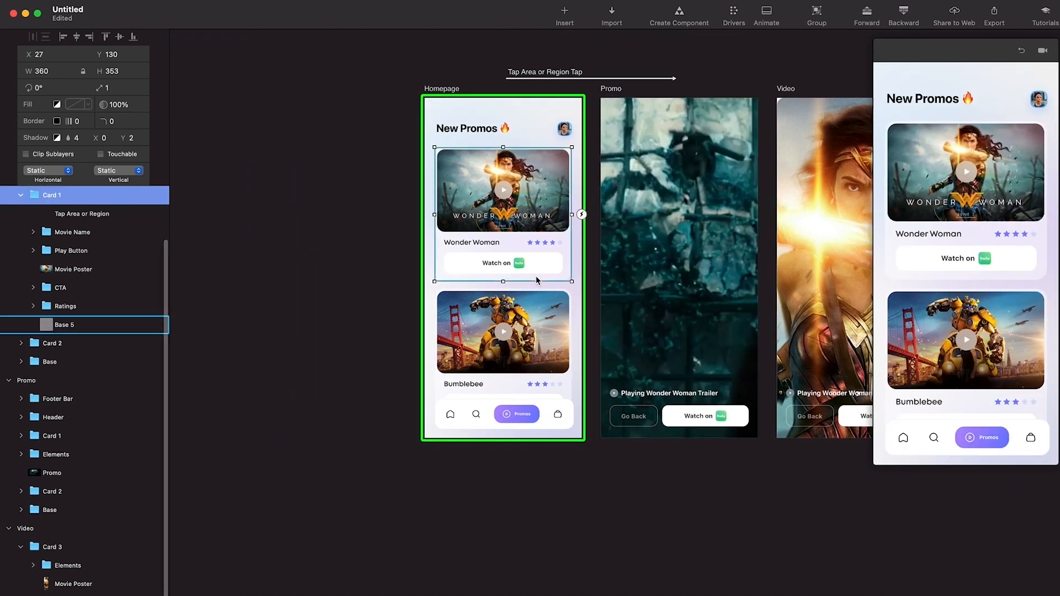
key("super+v")
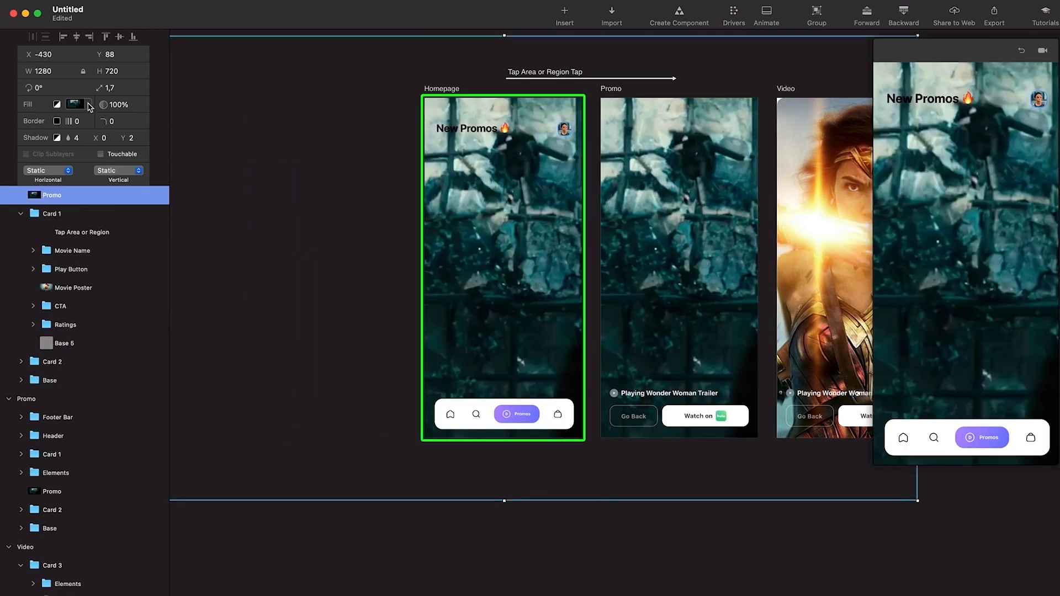
type("1")
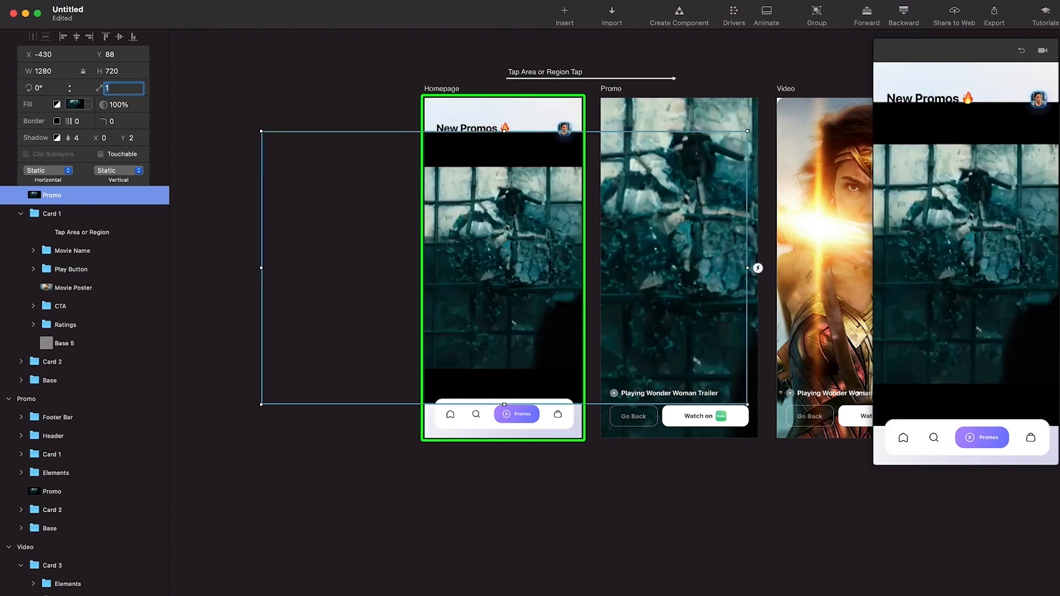
key("BackSpace")
type("0,5")
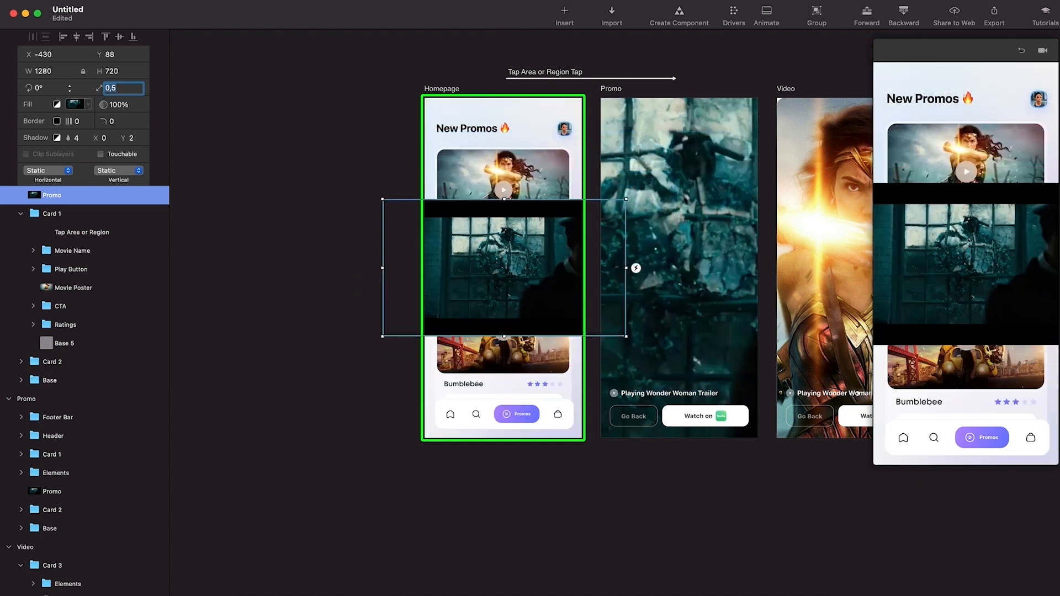
Set the Homepage video copy's scale to 0,4 and wrap it in a group named "Promo"
key("BackSpace")
type("4")
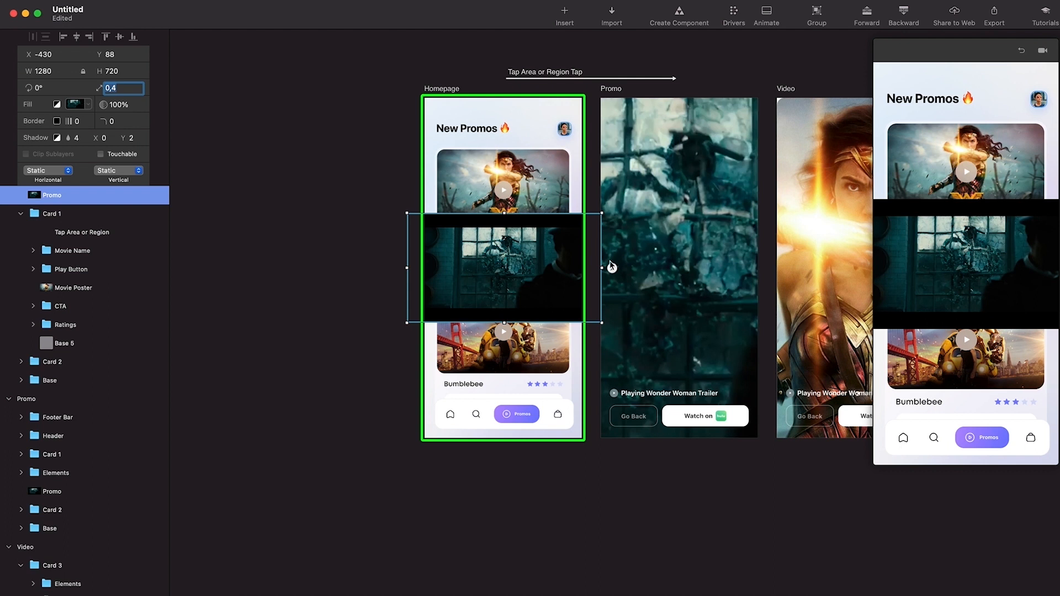
scroll(569, 290, "up", 2)
key("super+g")
scroll(182, 215, "up", 2)
scroll(182, 216, "right", 3)
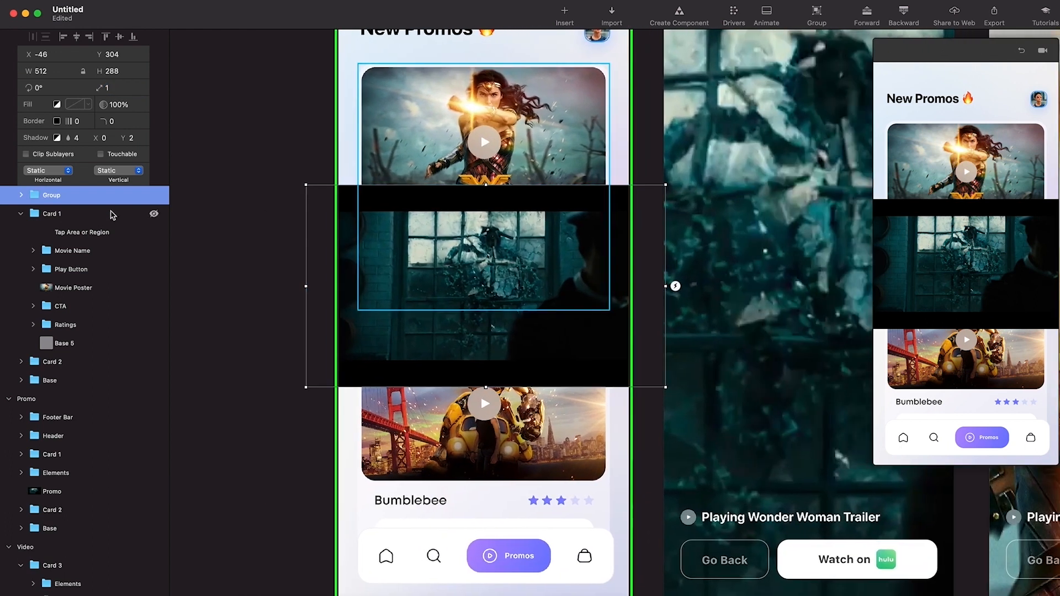
double_click(90, 195)
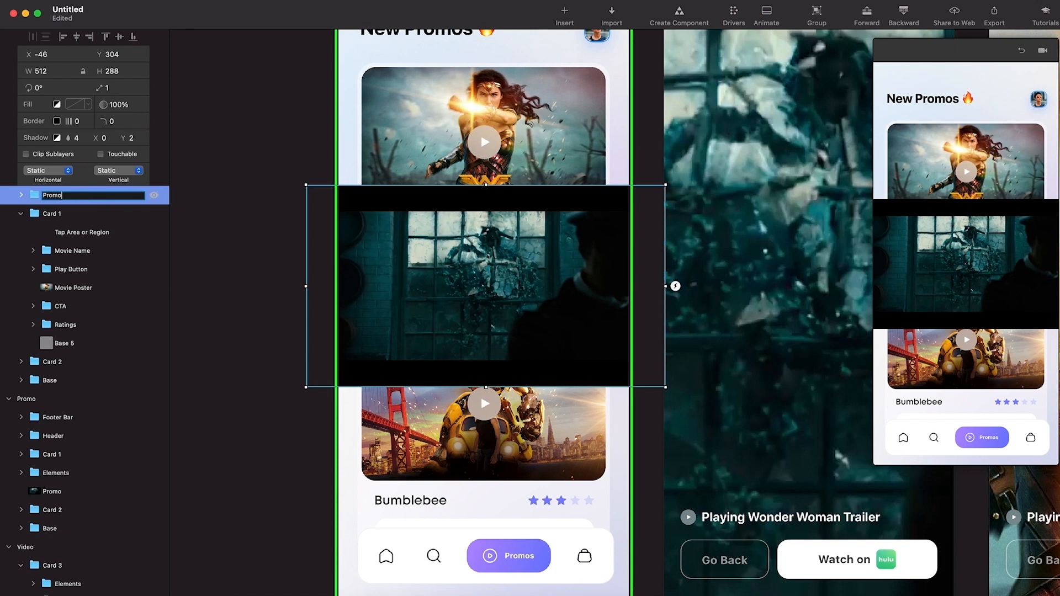
key("Return")
Resize the Homepage Promo group to about 408 × 213 and clip its sublayers
left_click_drag(474, 190, 488, 212)
left_click_drag(665, 286, 626, 286)
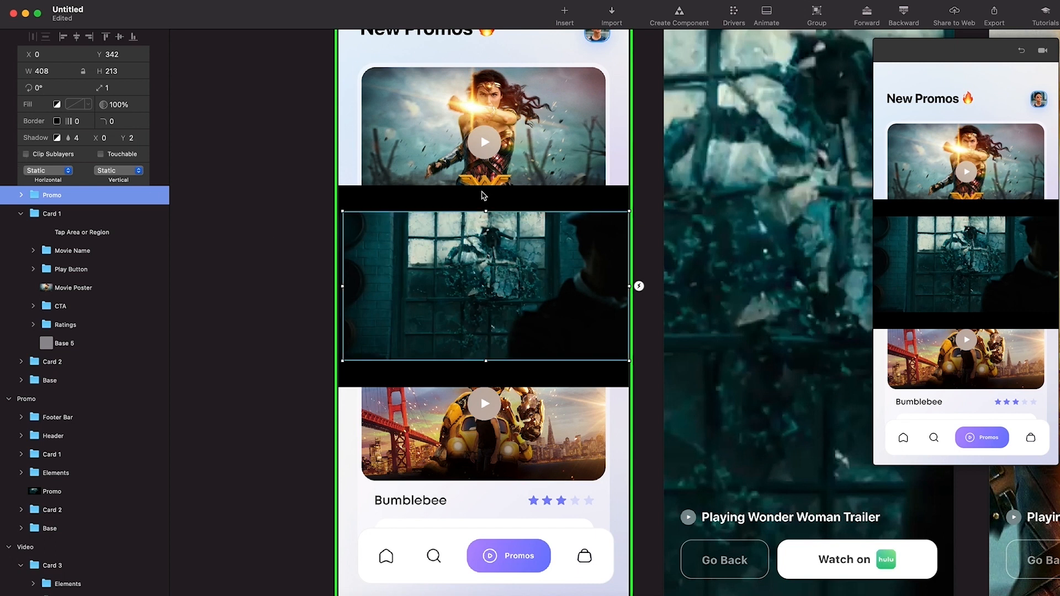
scroll(5, 285, "up", 2)
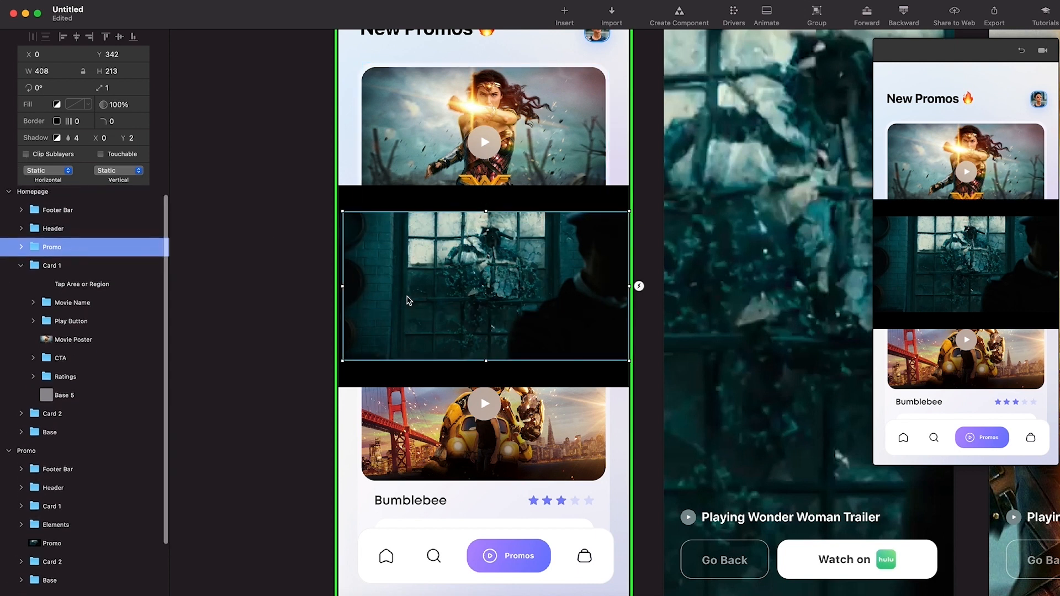
left_click(26, 155)
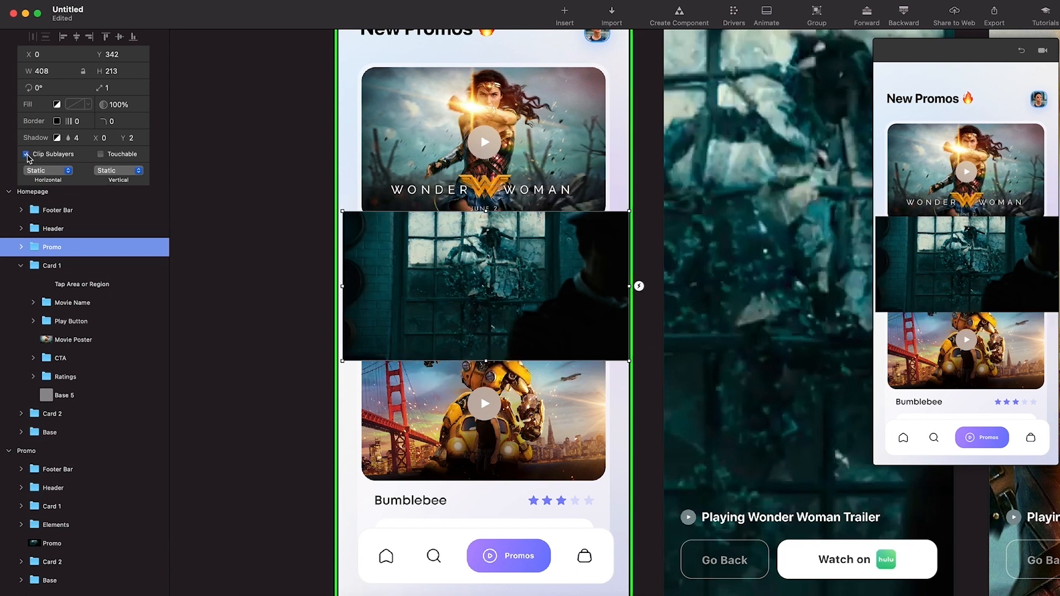
Move the Promo group over the Wonder Woman poster and place it inside the Homepage's Card 1, directly below Play Button
left_click_drag(542, 286, 542, 138)
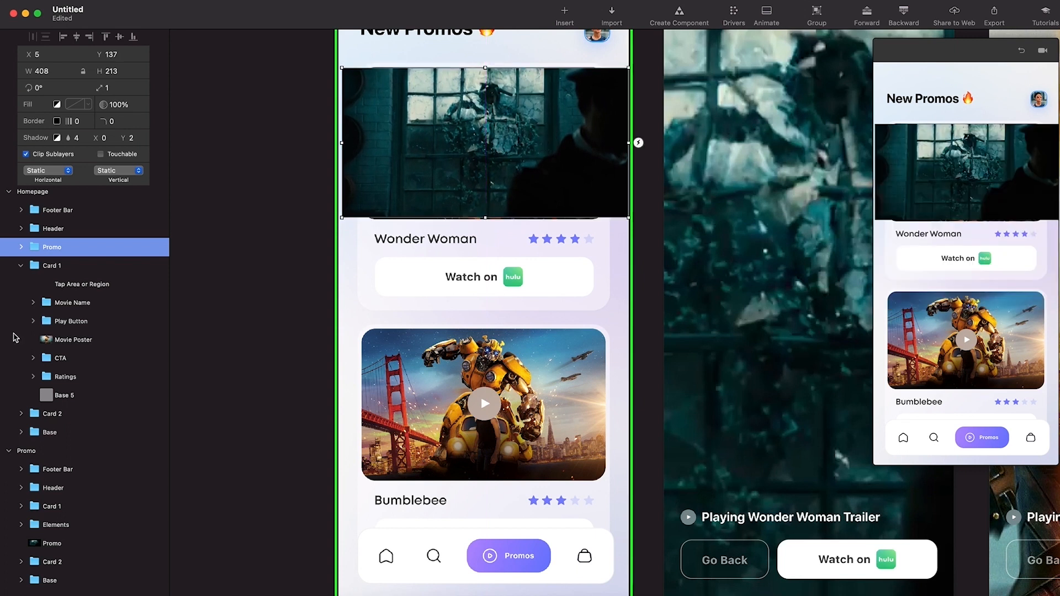
left_click_drag(68, 250, 68, 335)
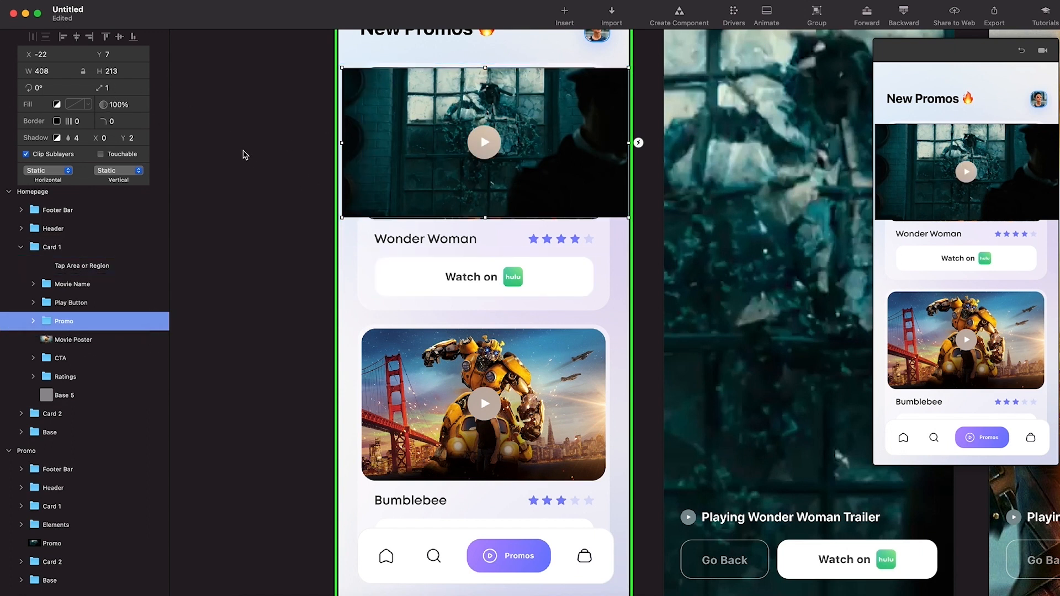
Trim both sides of the Promo group to the poster's edges, at X 6 with a width of 348
left_click_drag(343, 142, 361, 144)
left_click(637, 142)
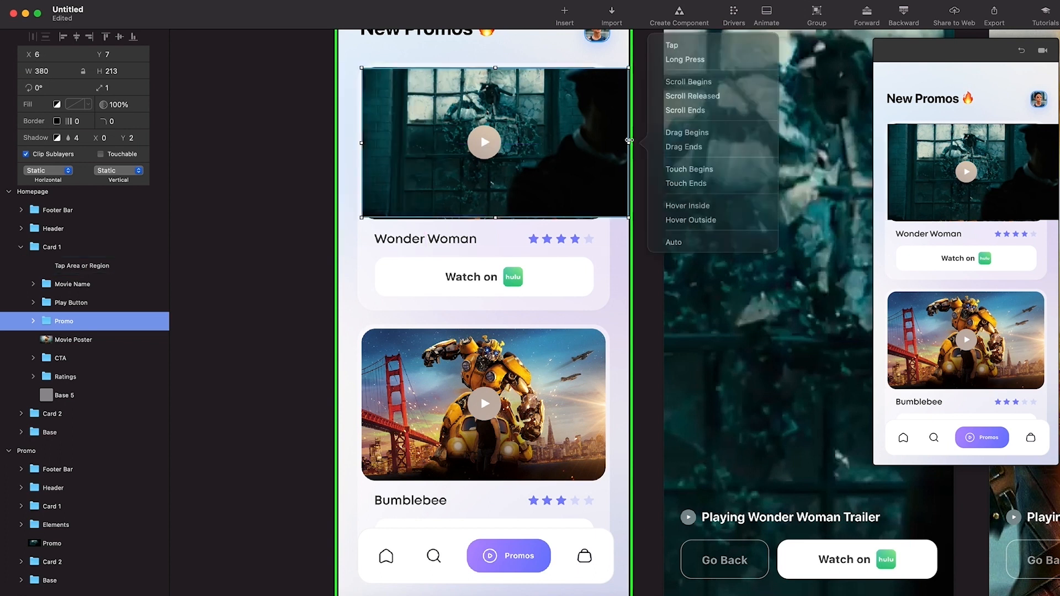
left_click(609, 149)
left_click(124, 325)
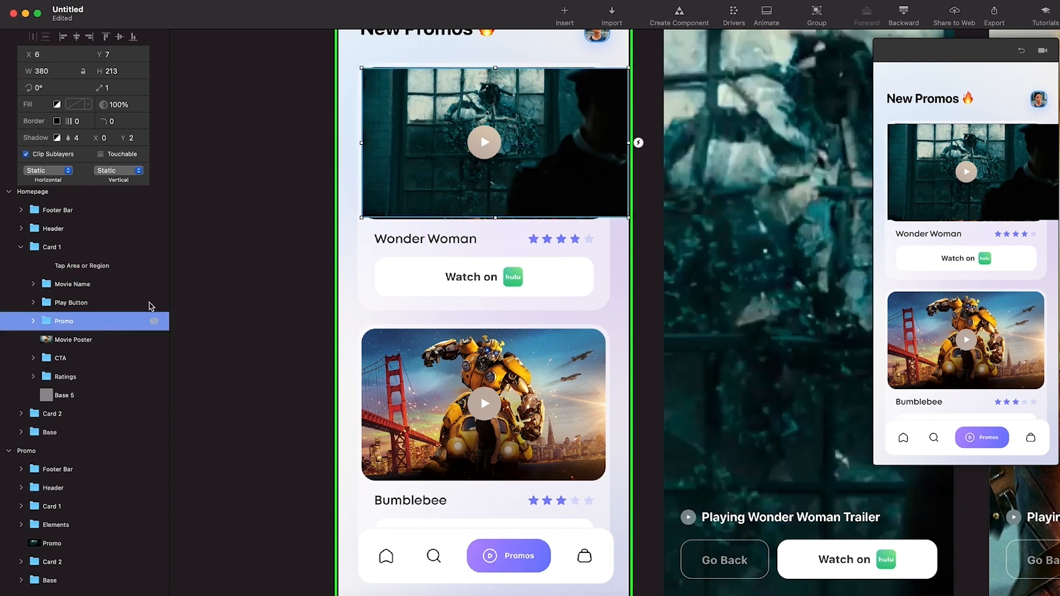
left_click_drag(626, 143, 605, 145)
Set the Promo group's scale to 1,08 and nudge it down to Y 13
scroll(604, 146, "up", 5)
scroll(605, 146, "left", 5)
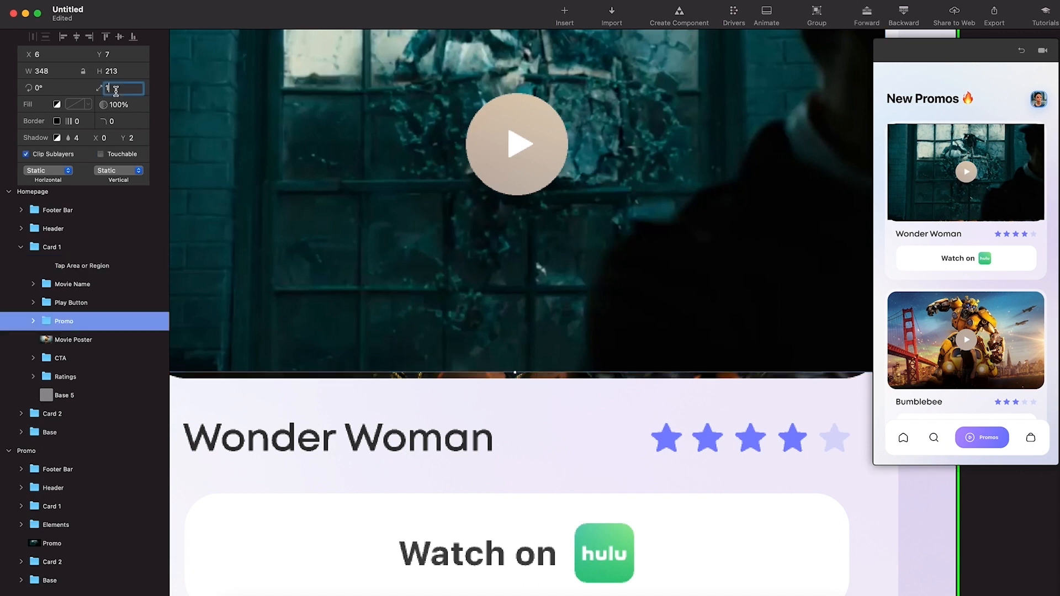
key("Return")
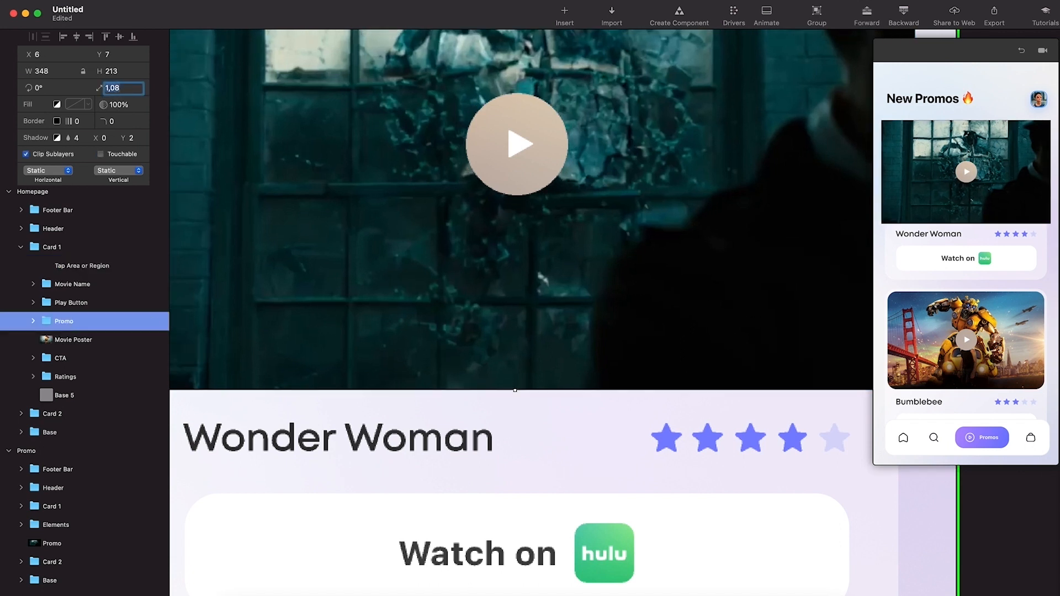
scroll(548, 257, "down", 5)
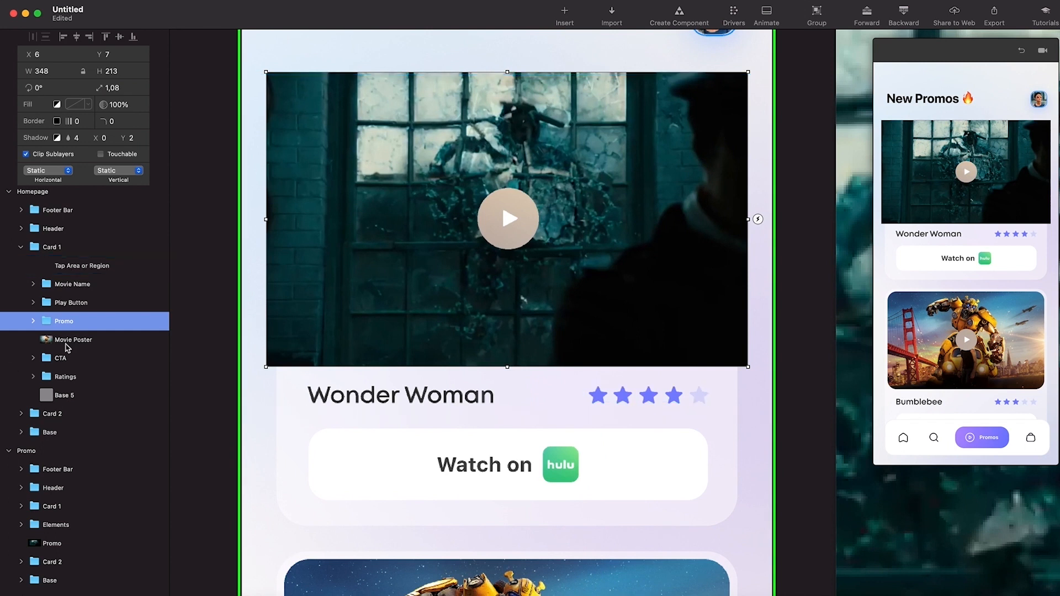
key("Down")
key("Down")
key("Down")
key("Down")
key("Down")
key("Down")
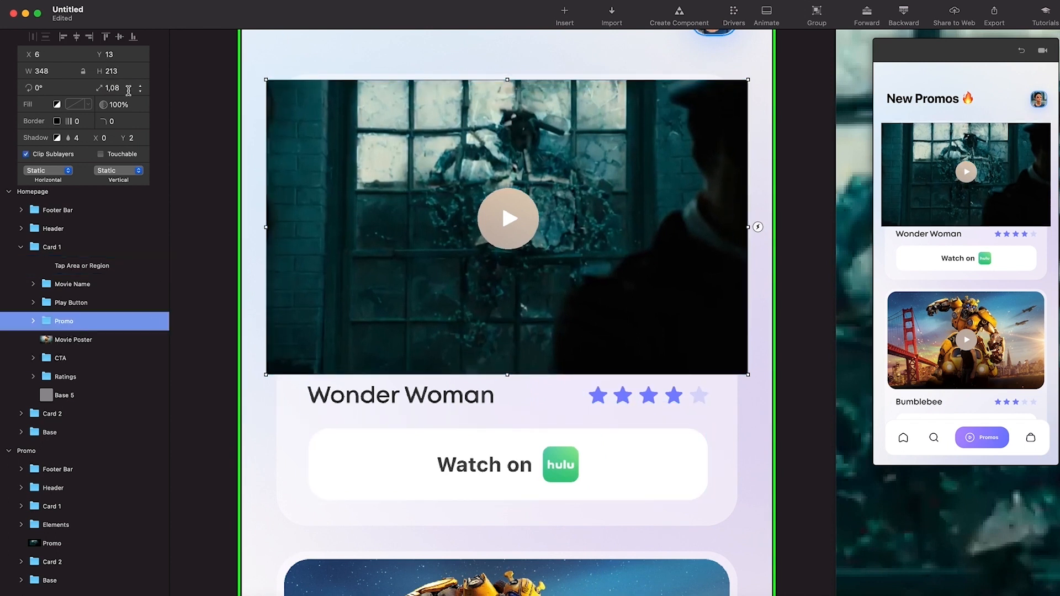
Set the Promo group's scale to 1,04 and nudge it up to Y 5
key("BackSpace")
type("4")
key("Return")
left_click(94, 266)
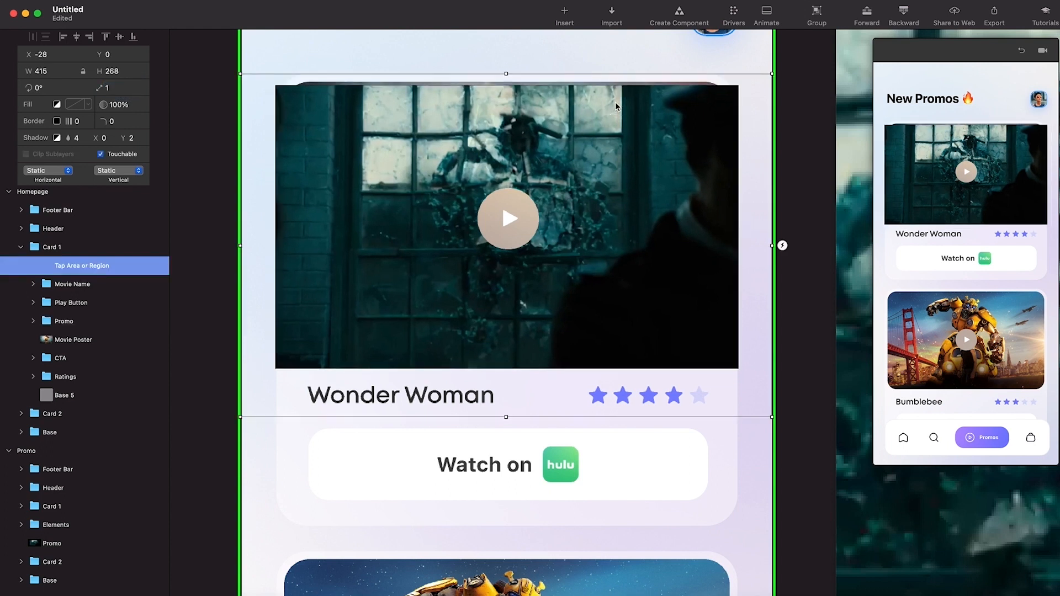
left_click(57, 324)
key("Up")
key("Up")
key("Up")
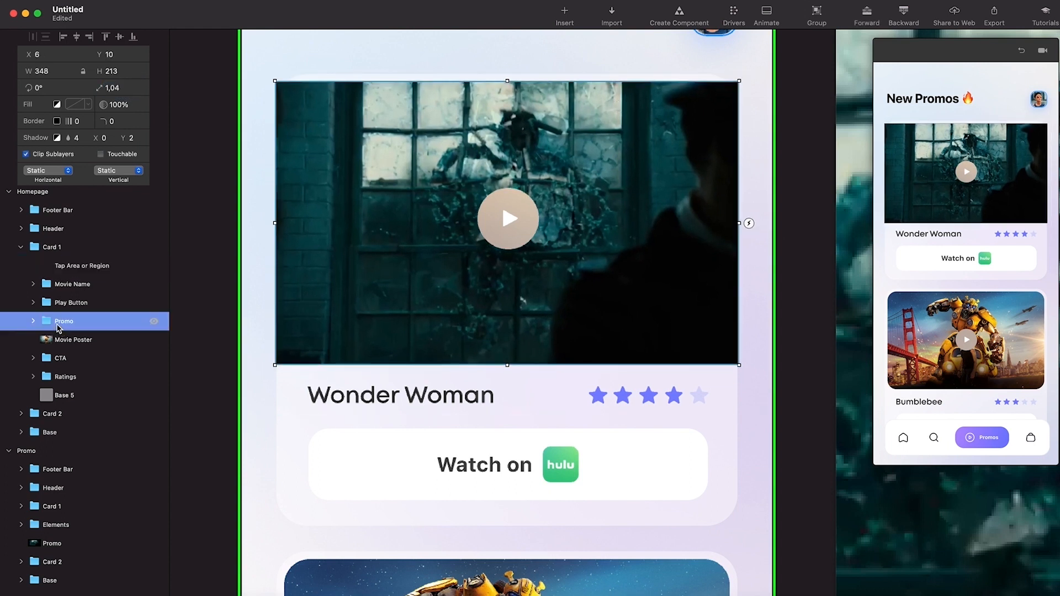
key("Up")
key("Up")
key("Up")
key("Up")
key("Up")
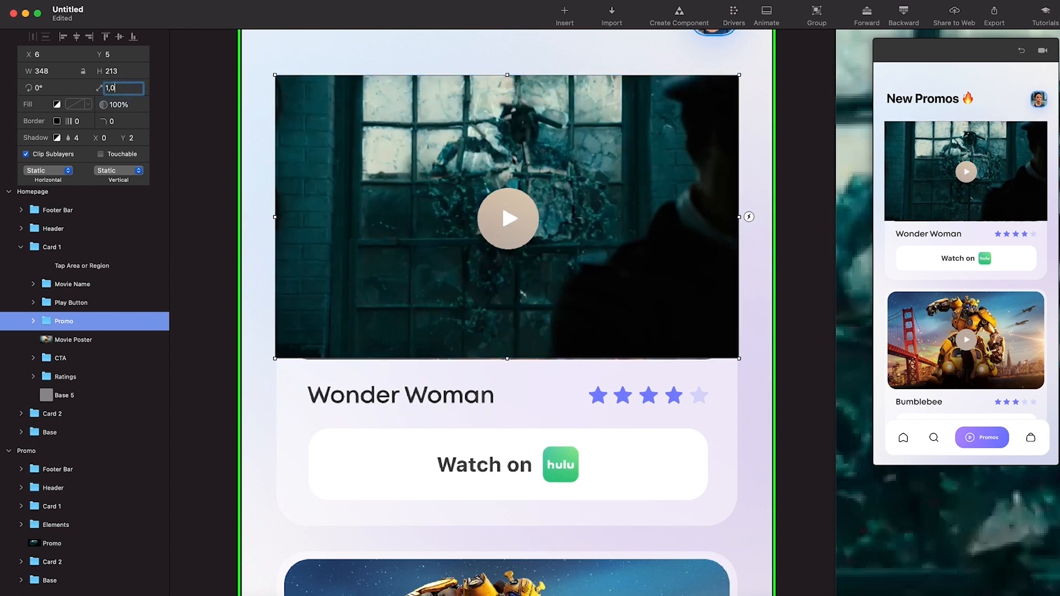
Set the Promo group's scale to 1,02 and position it at Y 8
left_click(109, 333)
left_click(108, 326)
key("Up")
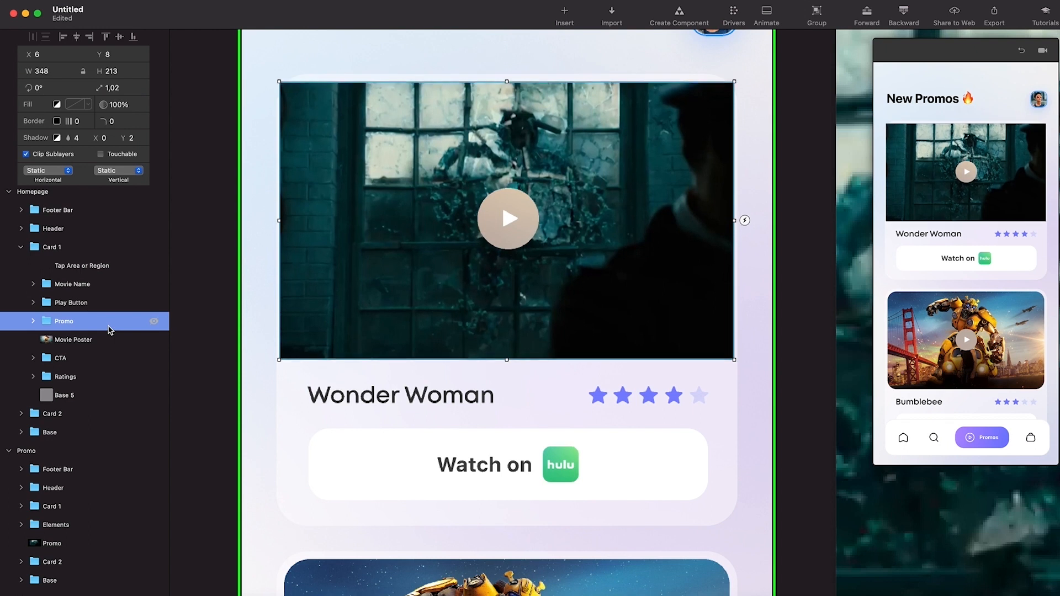
Narrow the Promo group to 342 wide at X 9 and round its corners with a radius of 20
mouse_move(734, 220)
left_mouse_down()
mouse_move(705, 220)
mouse_move(730, 221)
left_mouse_up()
mouse_move(281, 220)
left_mouse_down()
mouse_move(294, 221)
mouse_move(284, 220)
left_mouse_up()
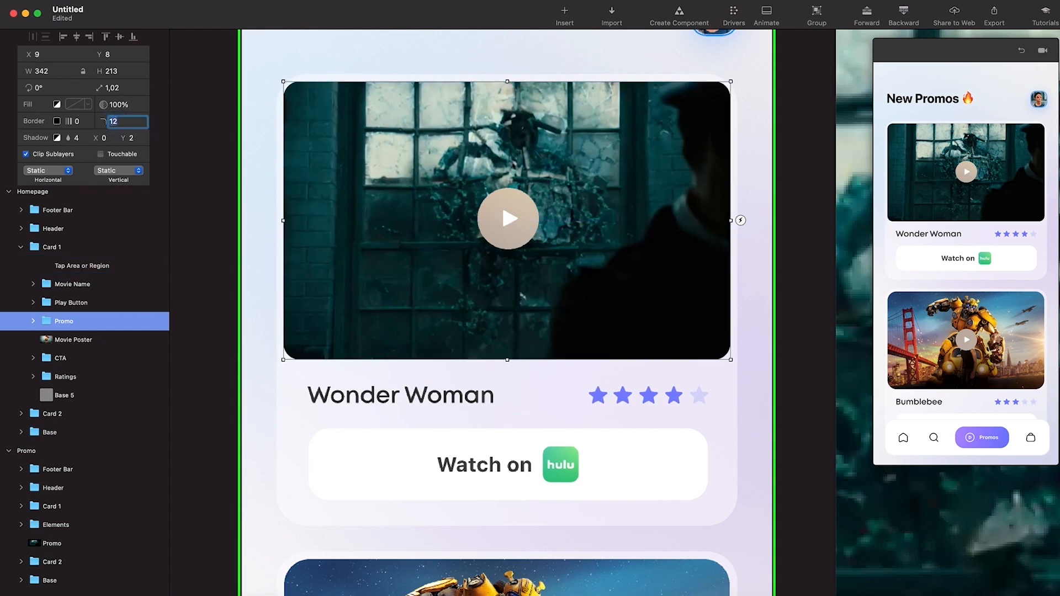
left_click_drag(101, 118, 106, 119)
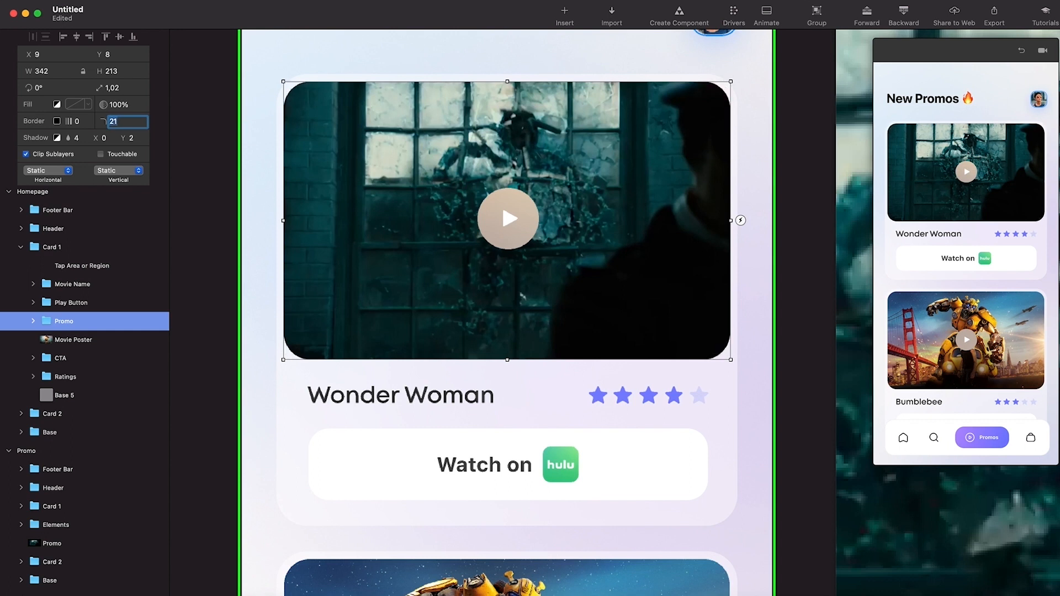
Test the Wonder Woman card's tap in the preview and check how the video transitions to the Promo artboard
scroll(558, 235, "down", 3)
left_click(688, 218)
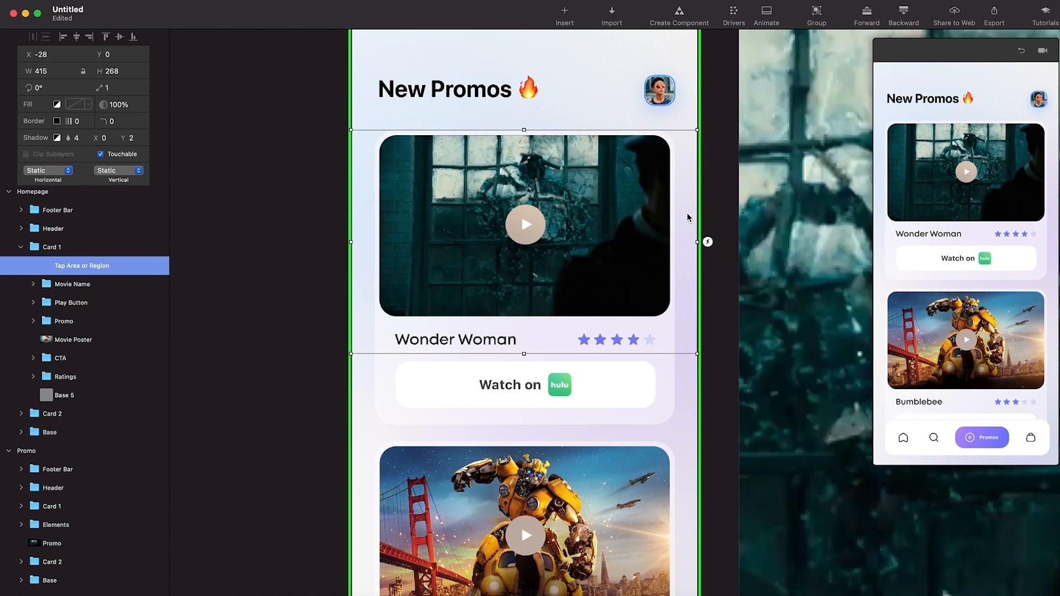
scroll(687, 218, "down", 3)
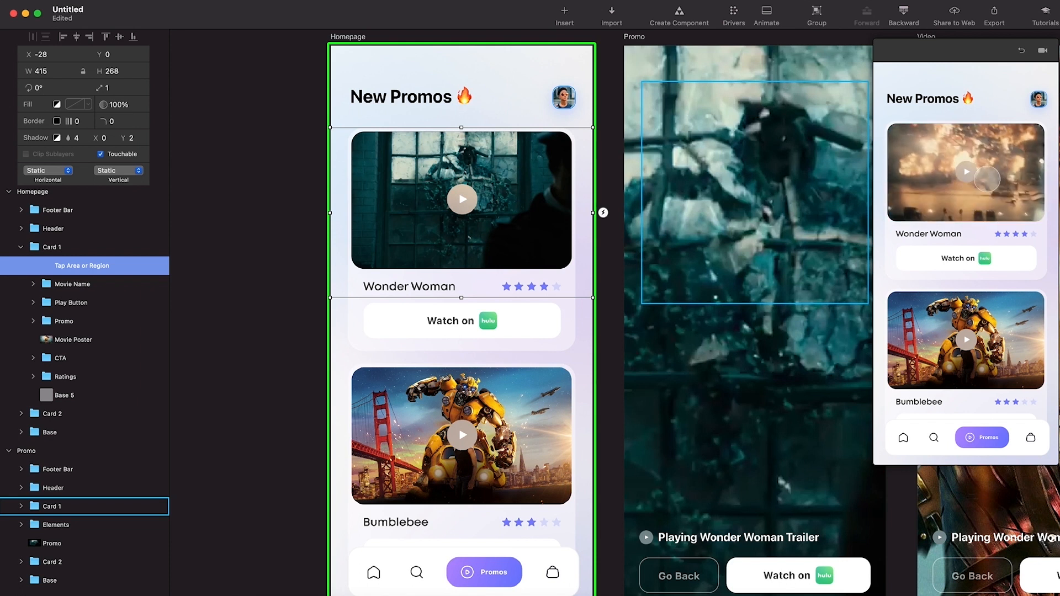
left_click(886, 188)
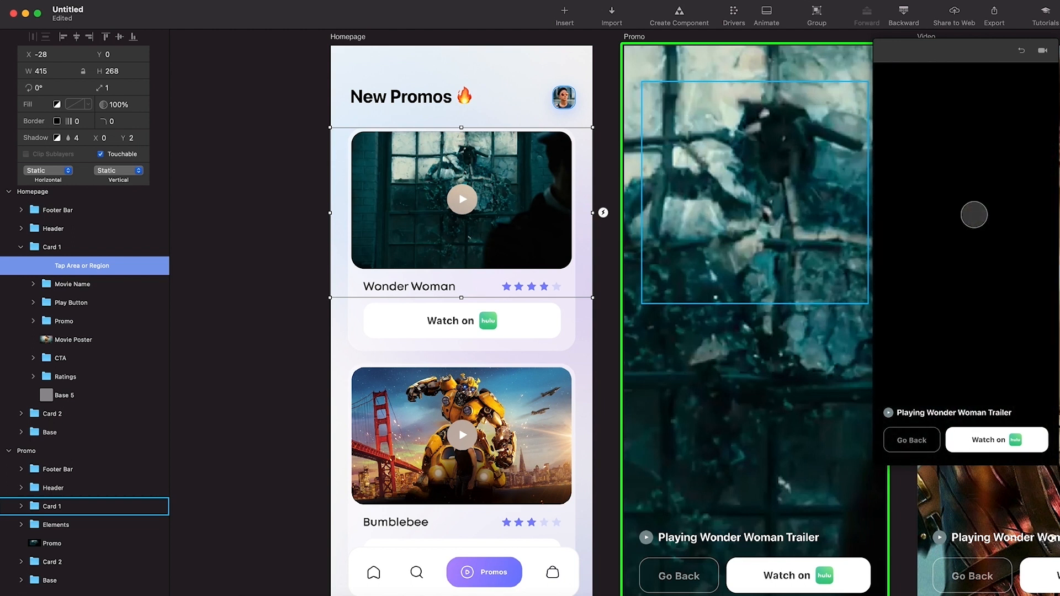
scroll(671, 246, "down", 3)
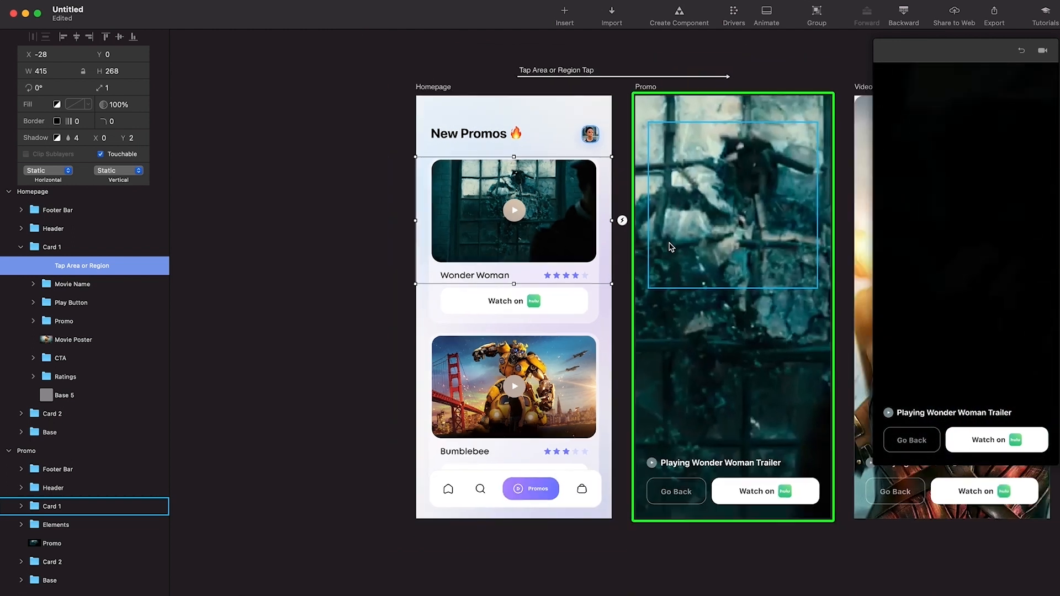
scroll(670, 247, "right", 3)
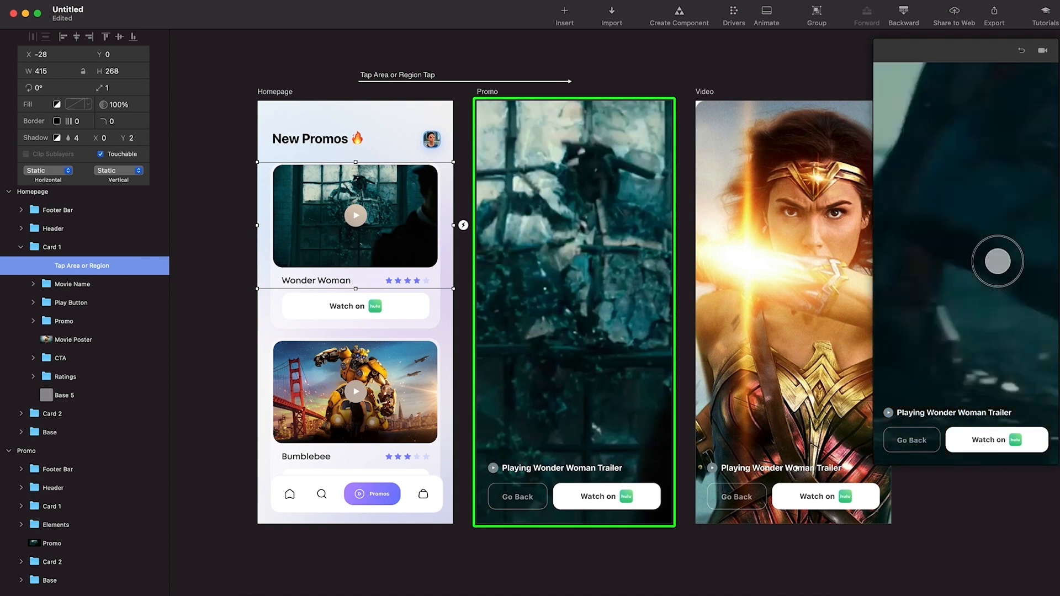
left_click(379, 223)
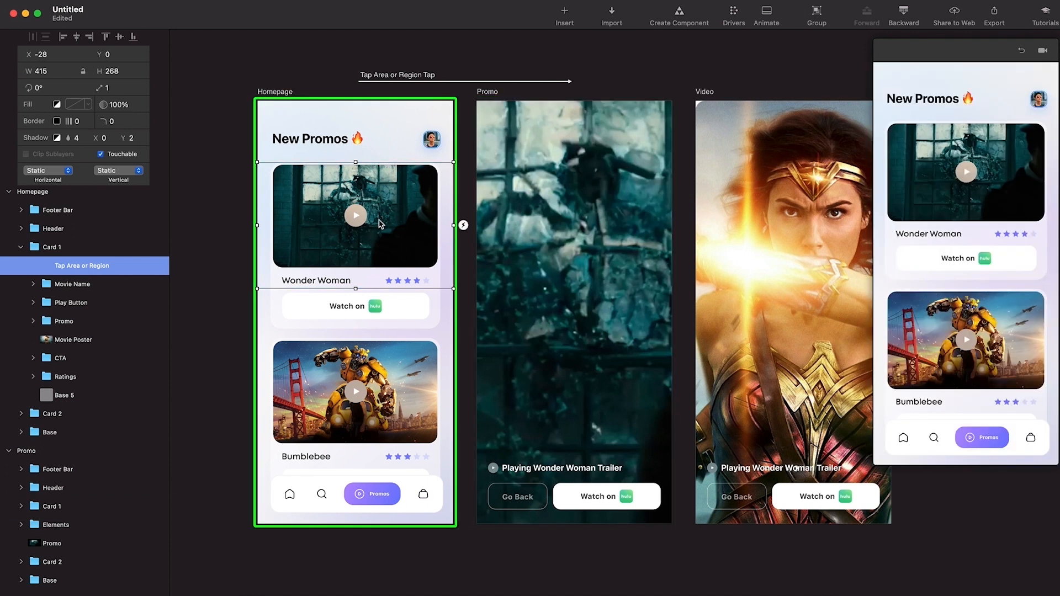
left_click(1014, 189)
left_click(338, 200)
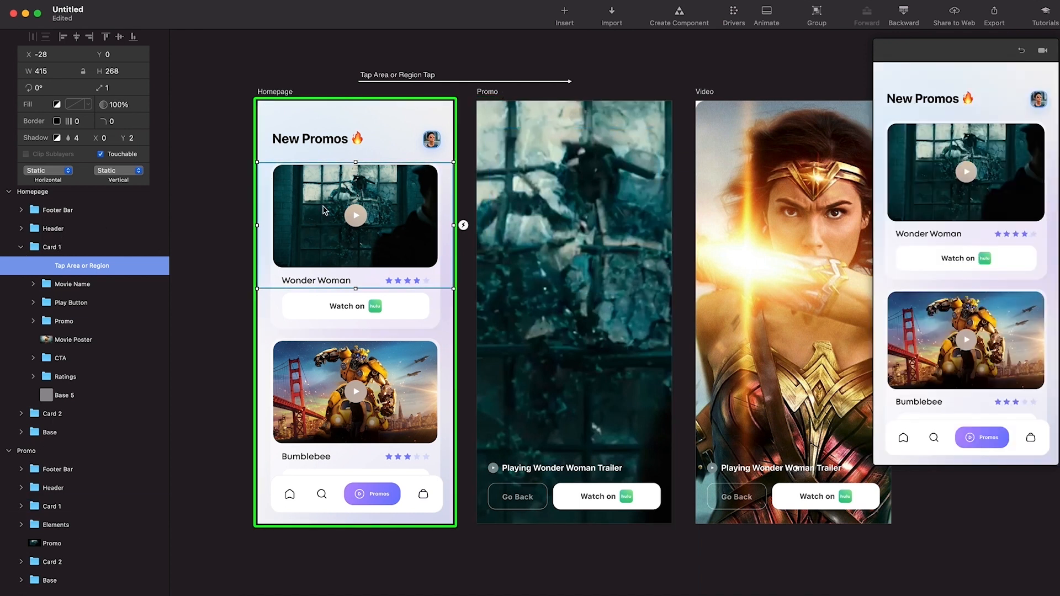
Copy the Promo group from the Homepage's Card 1 and delete the full-screen Promo video from the Promo artboard
left_click(71, 328)
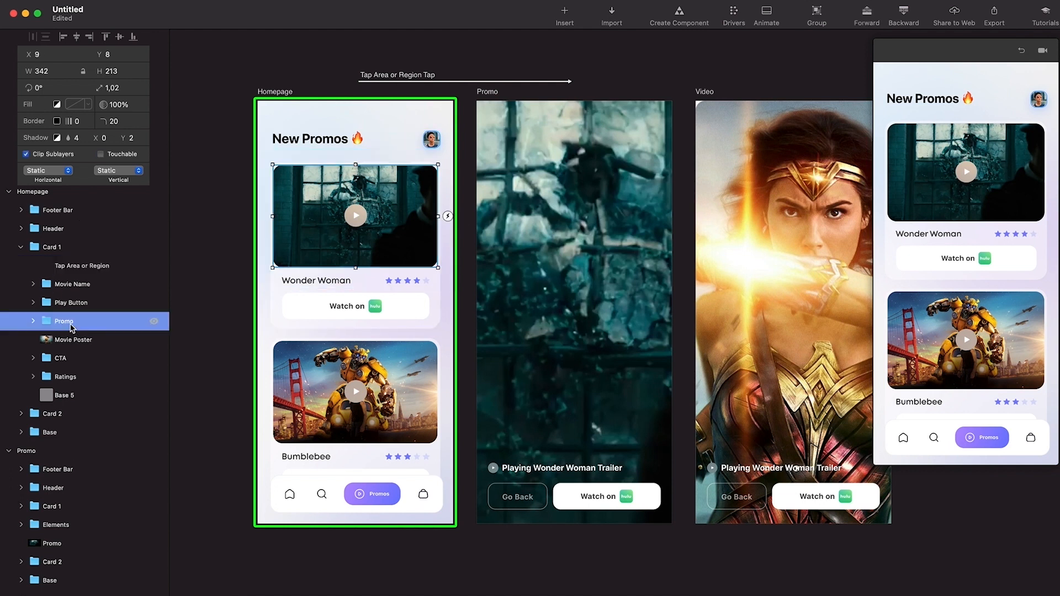
left_click(596, 284)
left_click(55, 543)
key("Delete")
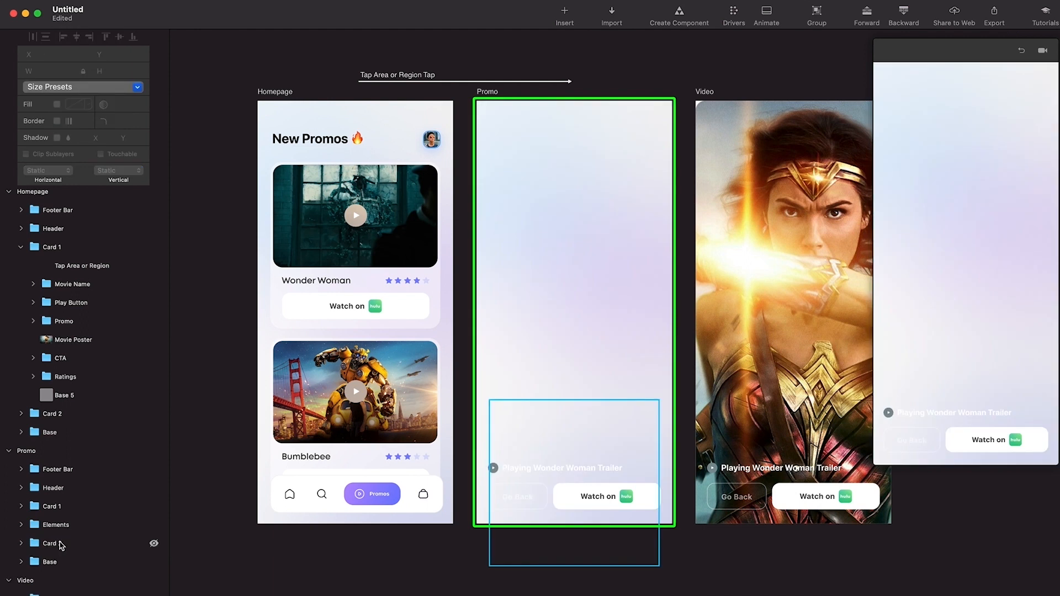
Paste the copied Promo group directly above Movie Poster inside the Promo artboard's Card 1
left_click(68, 512)
left_click(21, 507)
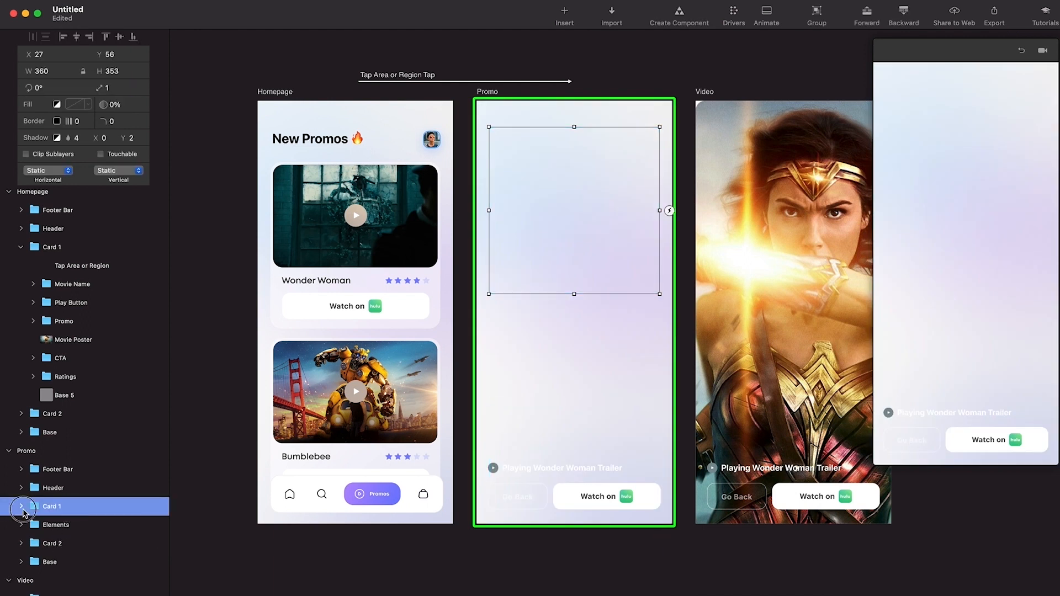
left_click(80, 579)
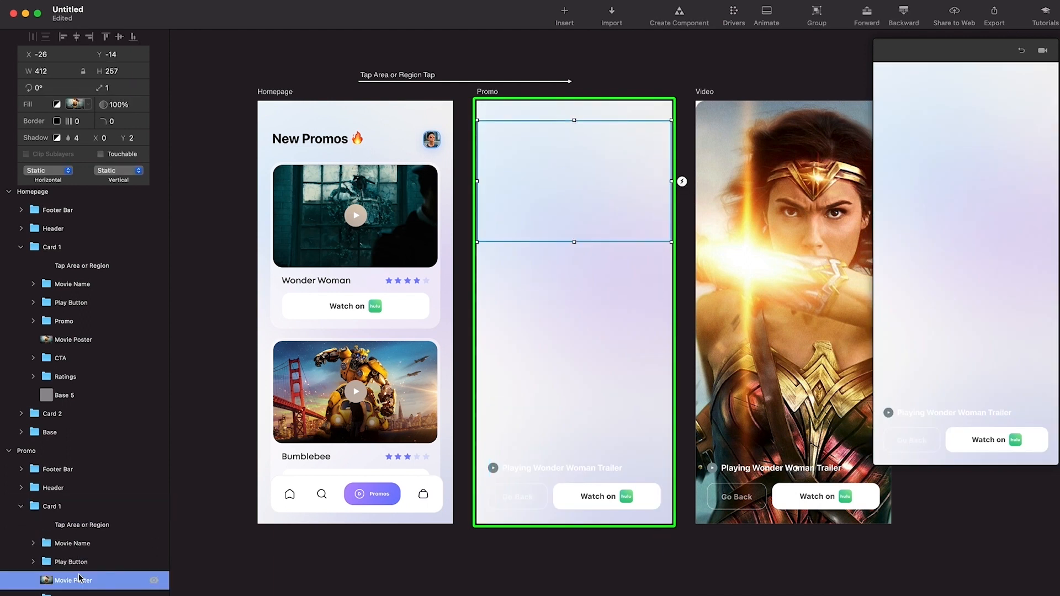
key("super+v")
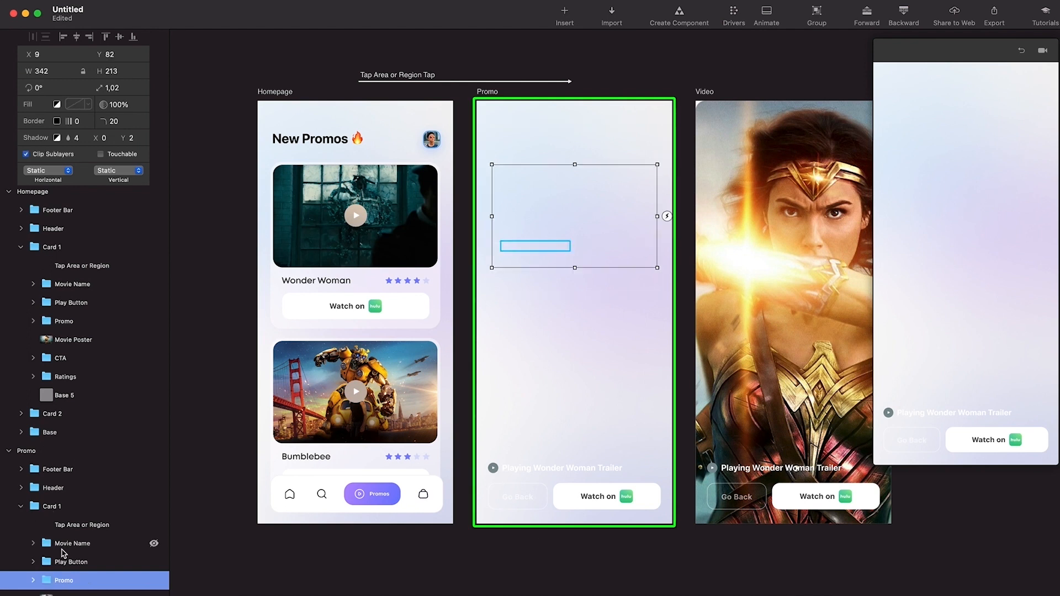
Set the opacity of Card 1 on the Promo artboard to 100%
left_click(55, 508)
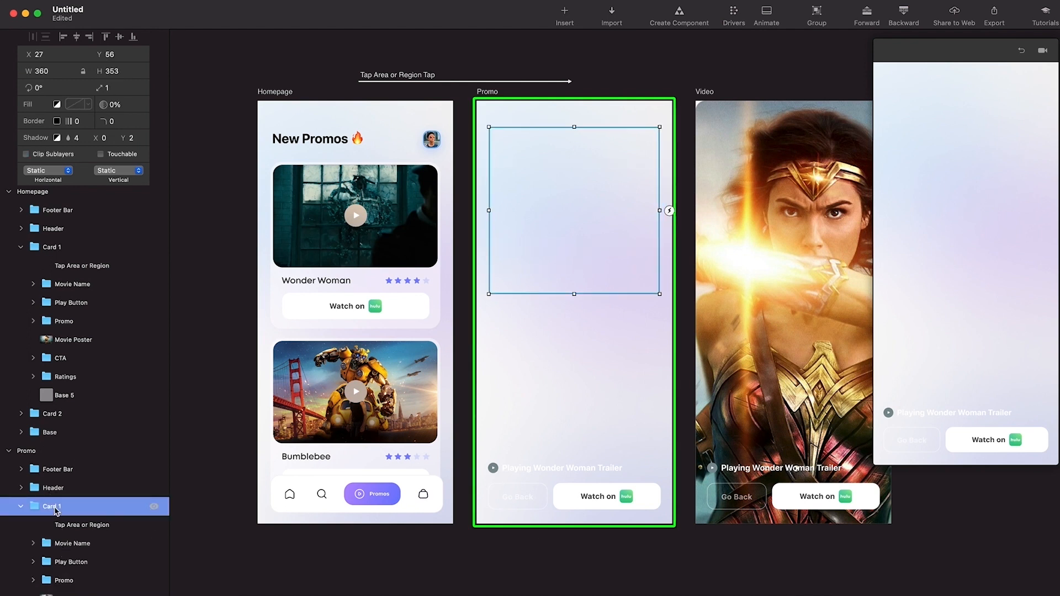
left_click_drag(108, 102, 340, 101)
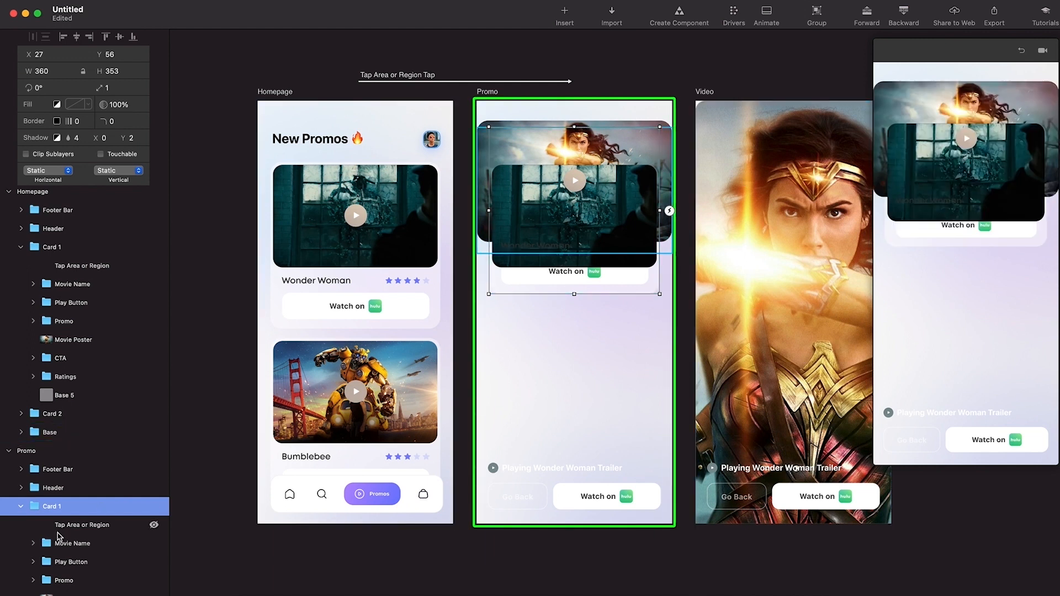
scroll(61, 538, "down", 3)
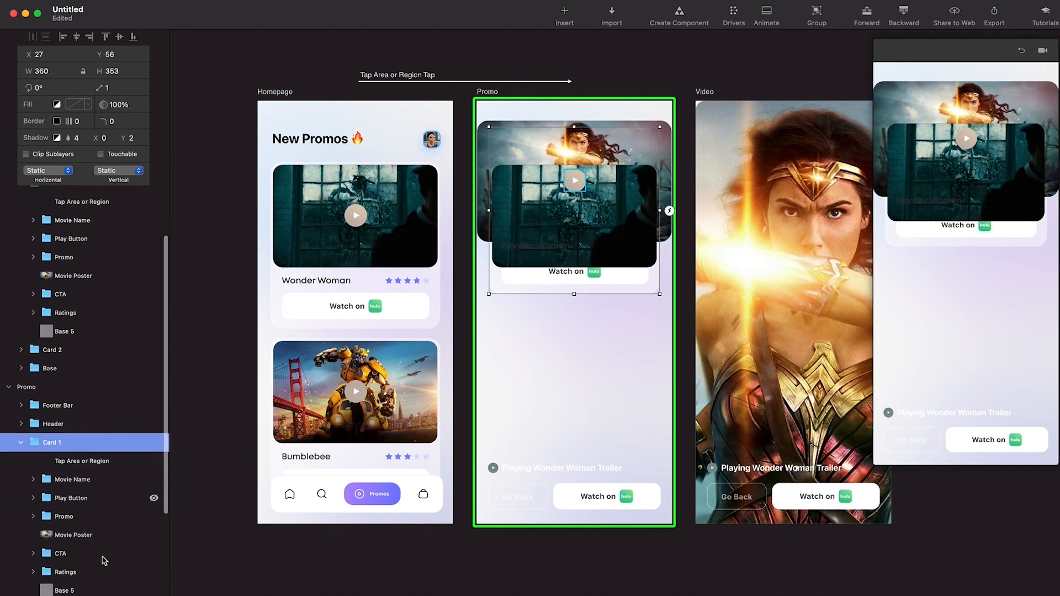
Replace the Promo artboard's Card 1 with a copy of the Homepage's Card 1, placed directly above Base
left_click(71, 497)
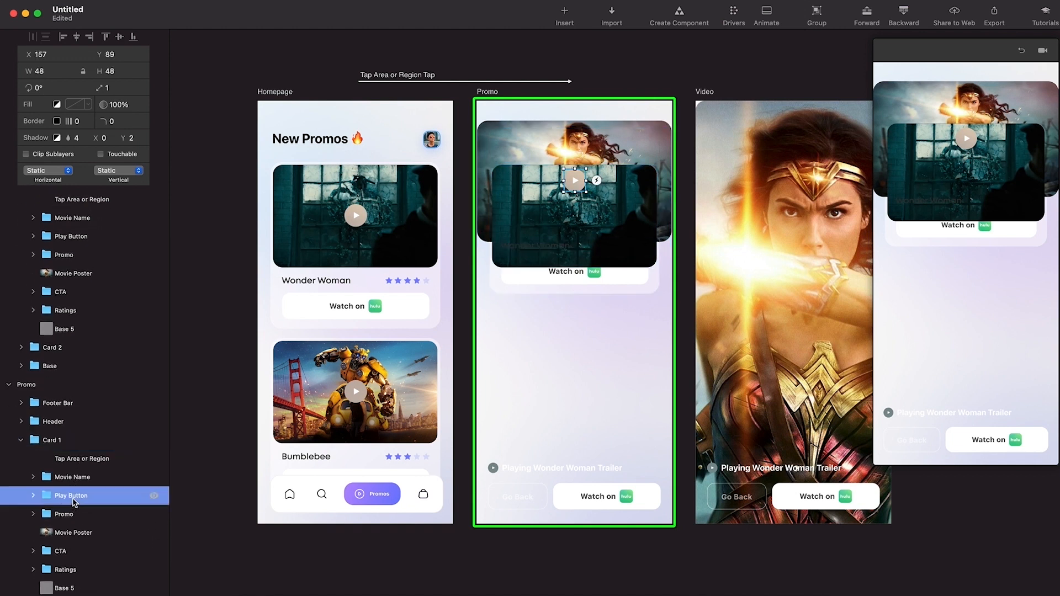
left_click(74, 515)
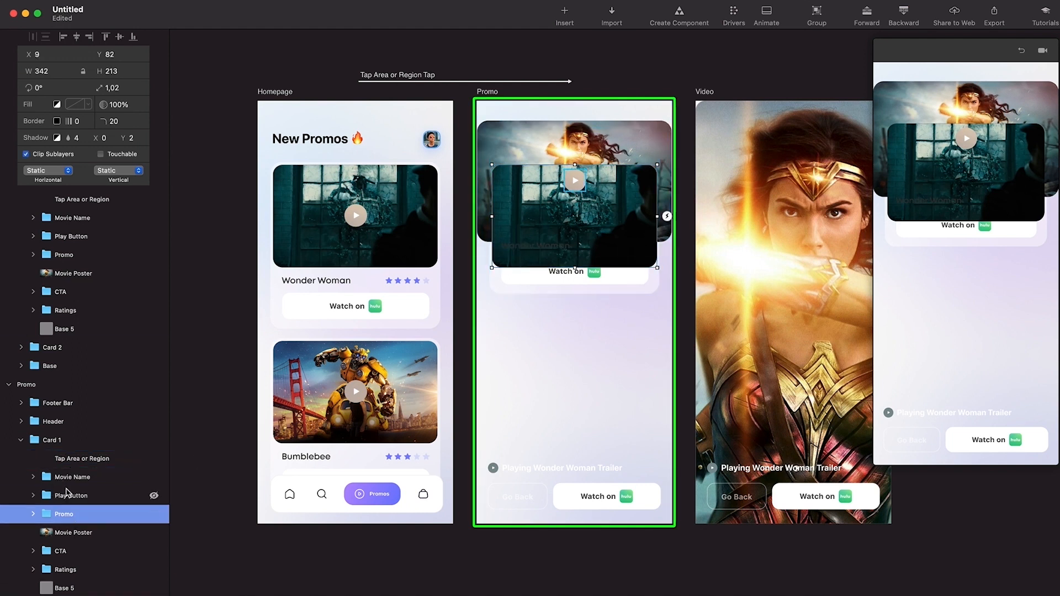
left_click(53, 441)
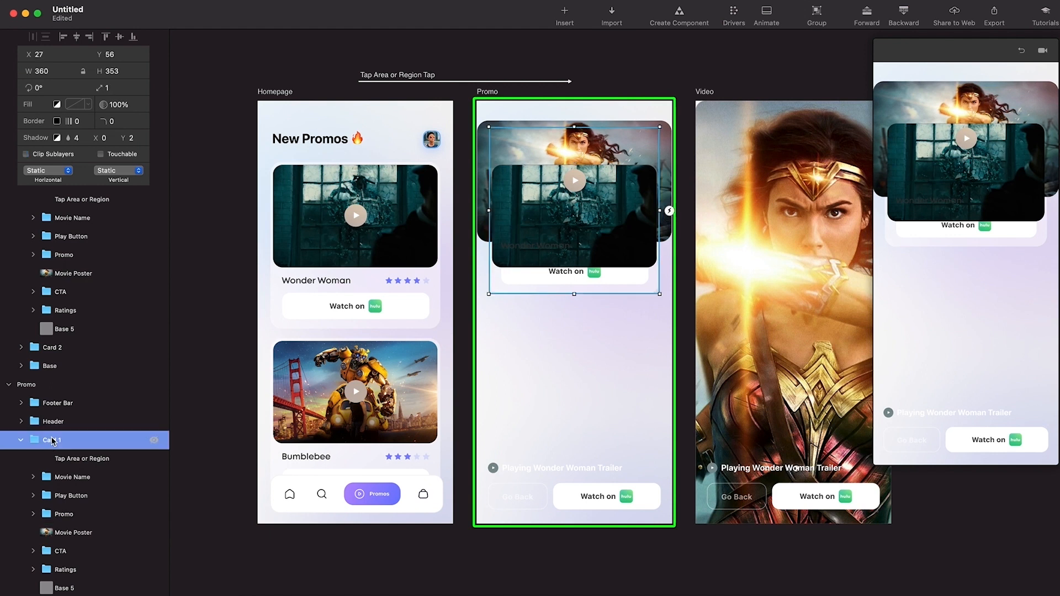
key("Delete")
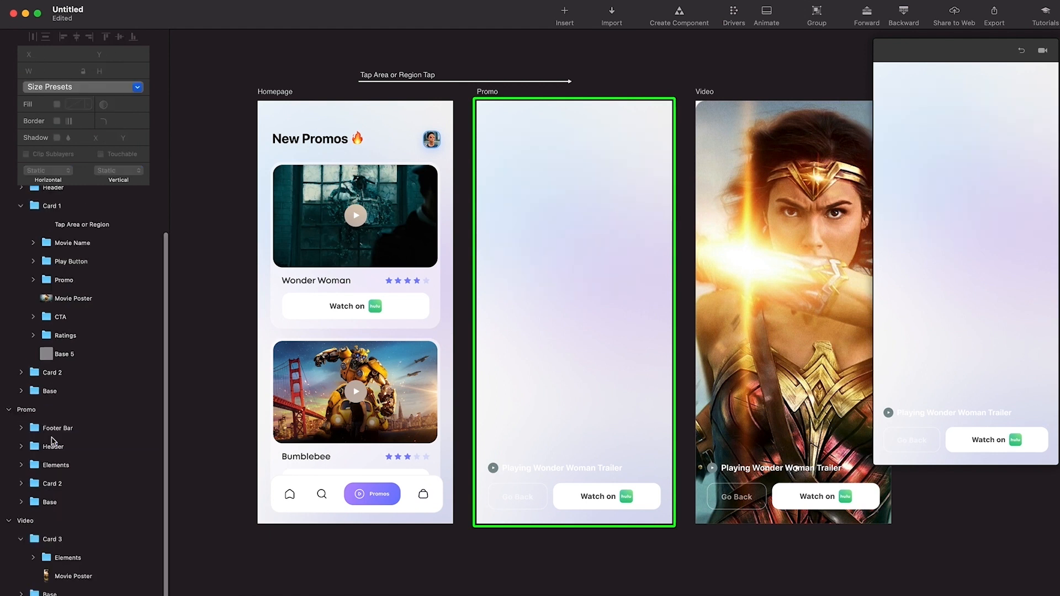
left_click(52, 205)
left_click(634, 260)
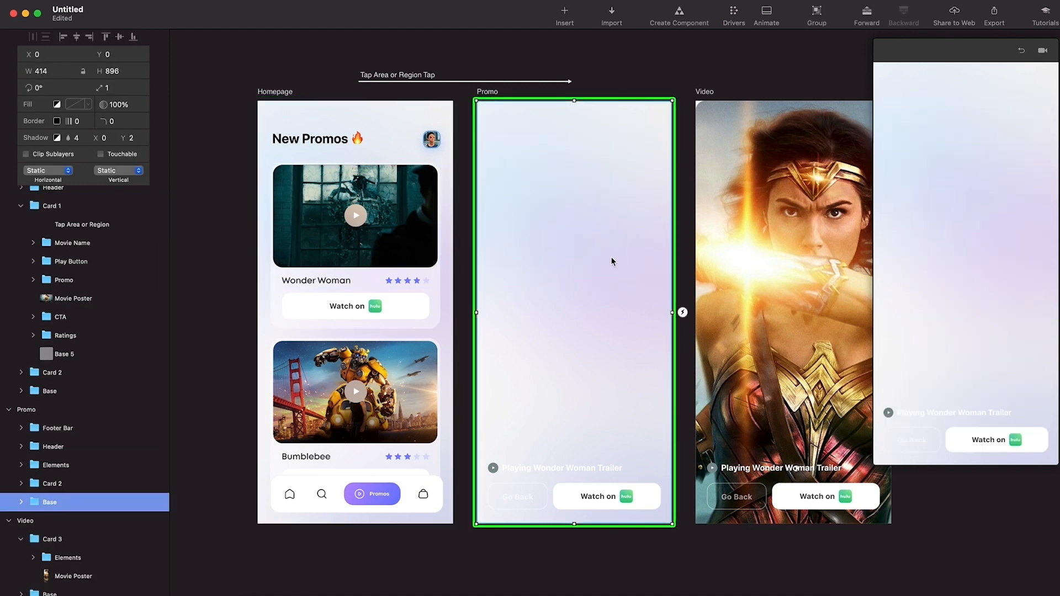
key("super+v")
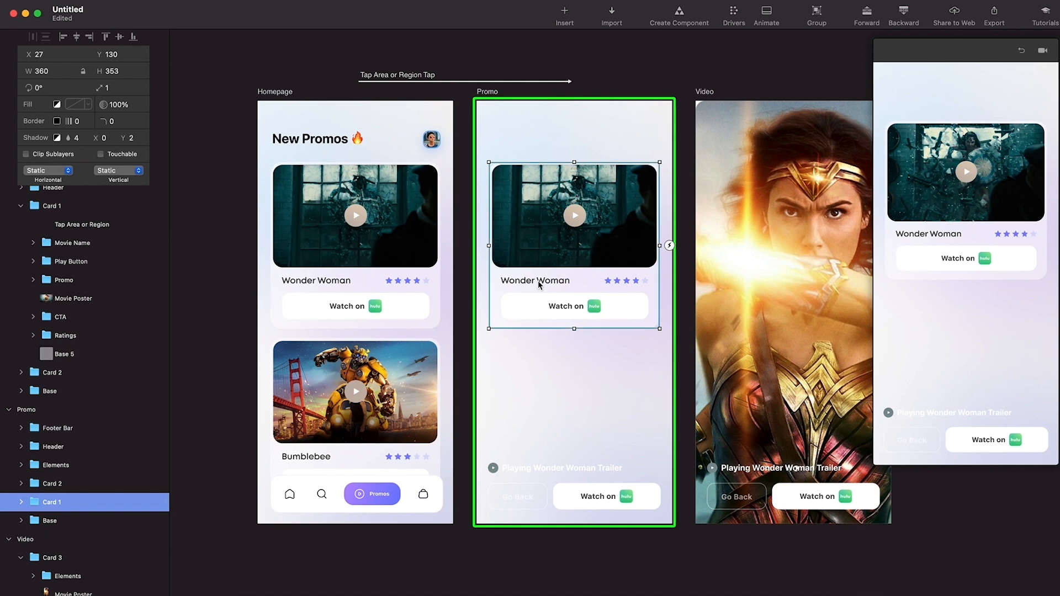
Scale the Promo group in the Promo artboard's Card 1 to 5.02 and move it down to Y 209
double_click(614, 244)
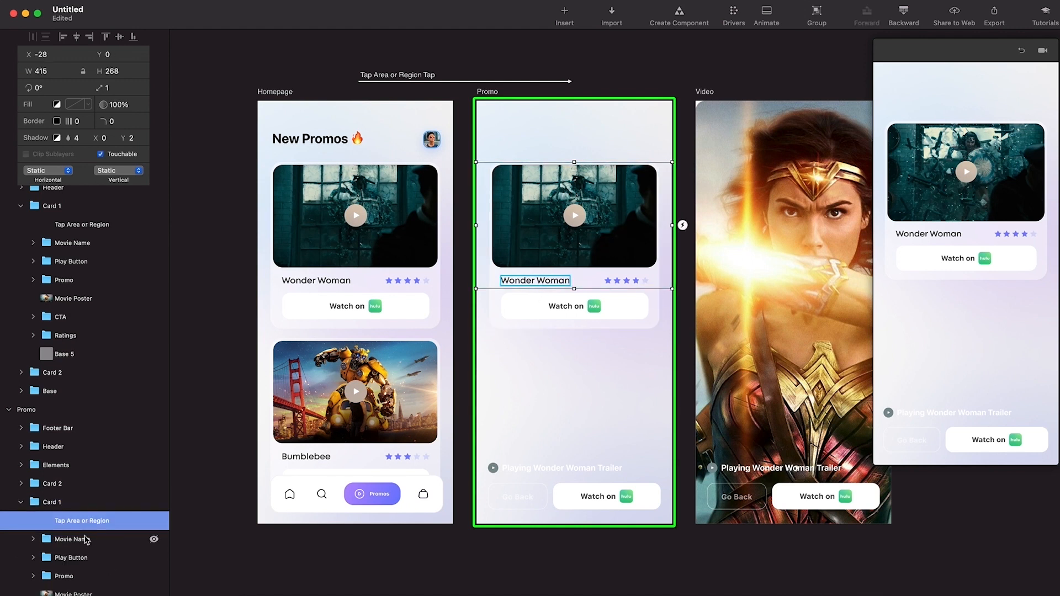
left_click(65, 576)
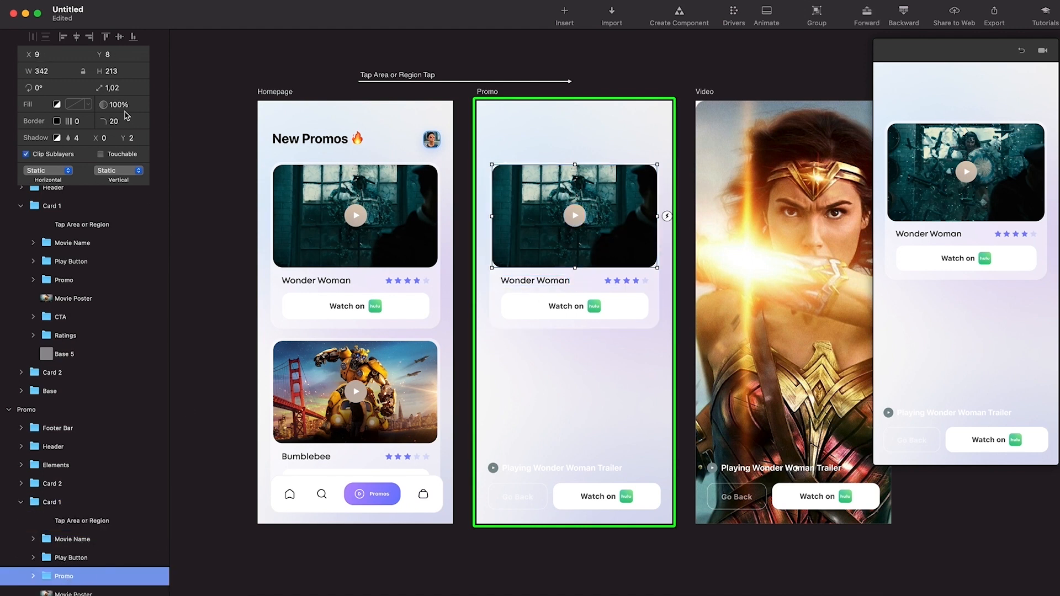
key("Up")
key("Up")
key("Up")
key("Up")
key("Up")
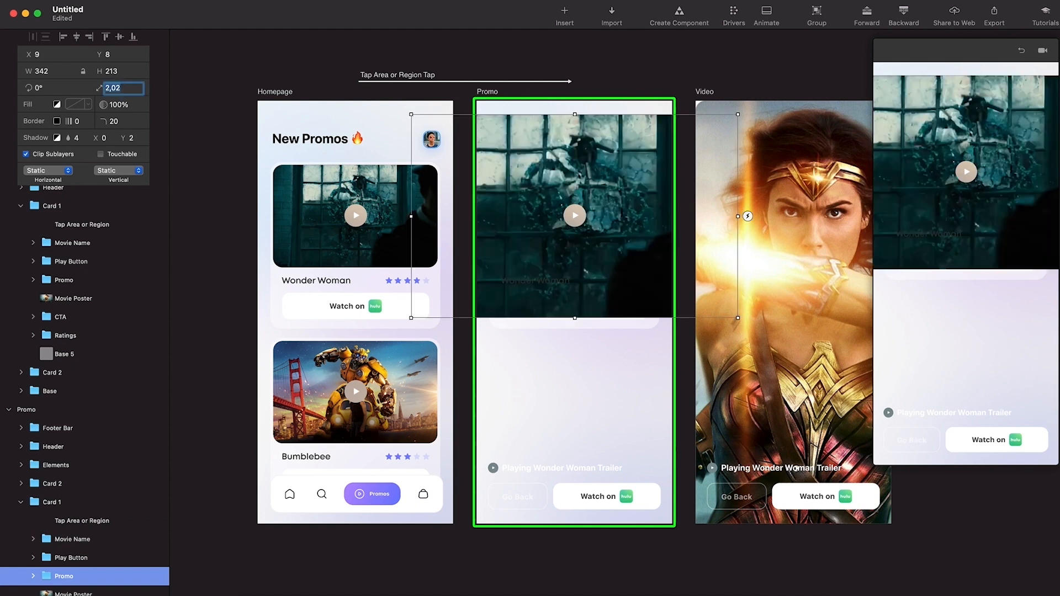
key("Down")
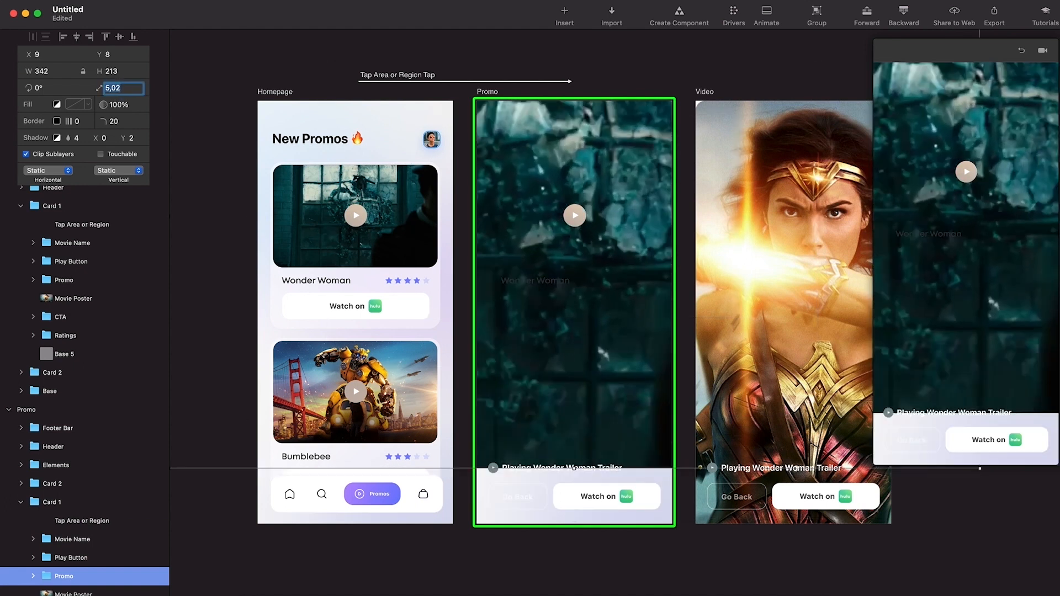
left_click(120, 38)
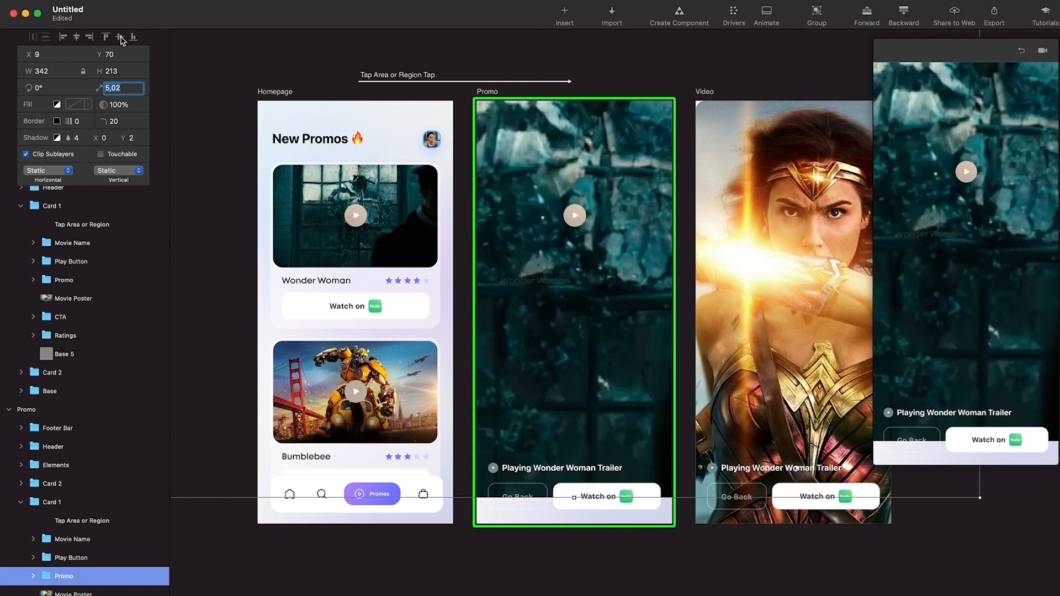
left_click_drag(671, 131, 666, 195)
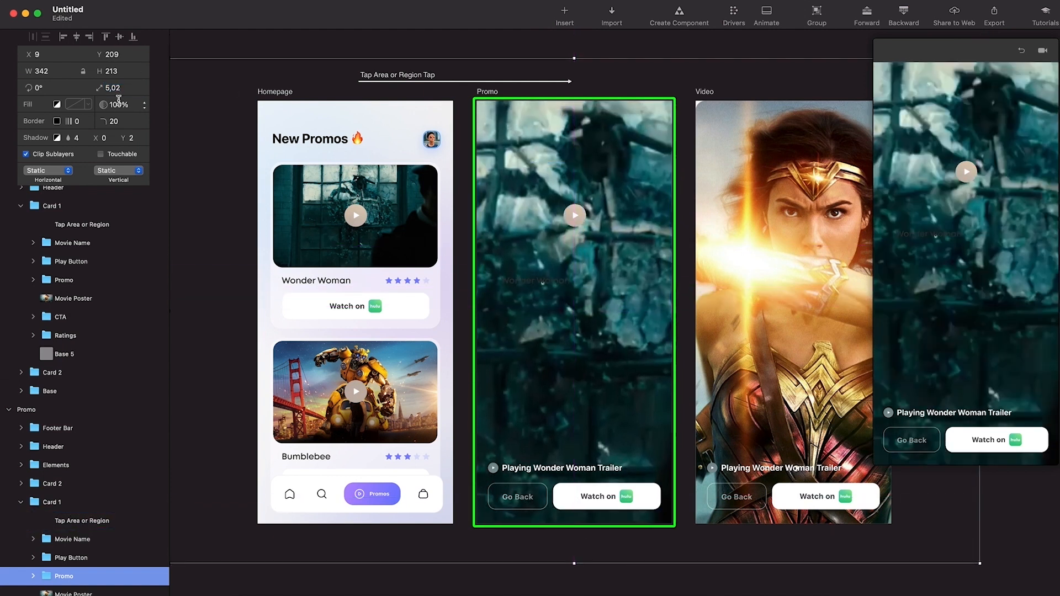
Reduce the Promo group's scale to 4.3 so the video just covers the Promo artboard's full height
type("4")
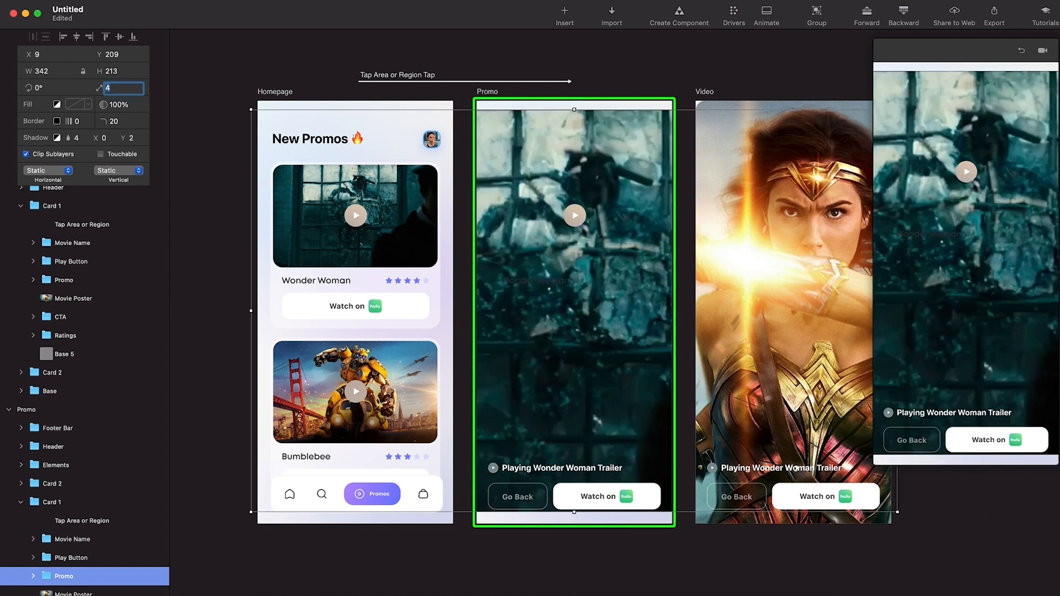
key("Return")
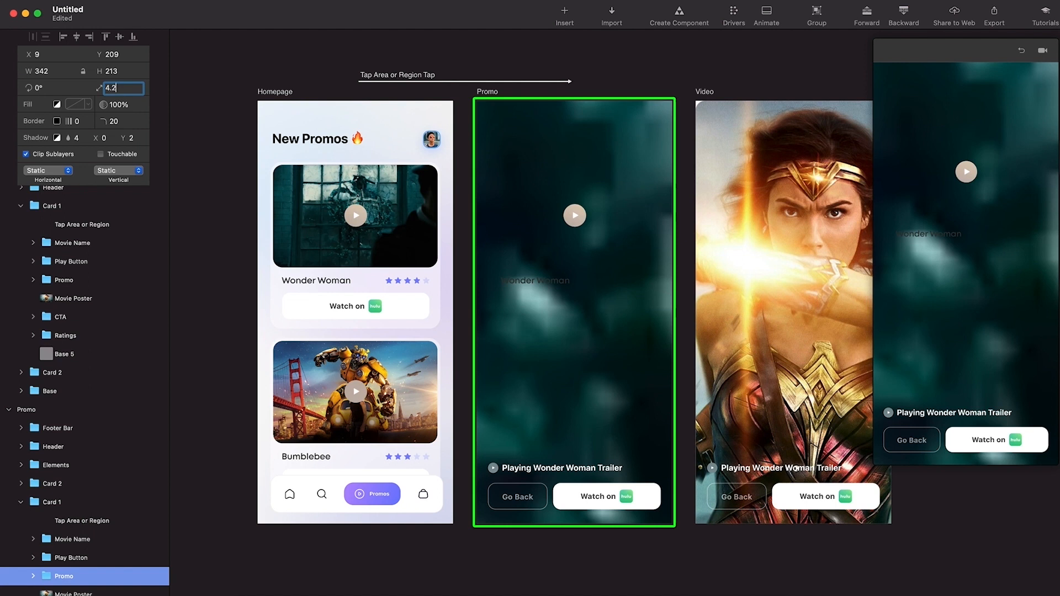
key("Return")
type("4,")
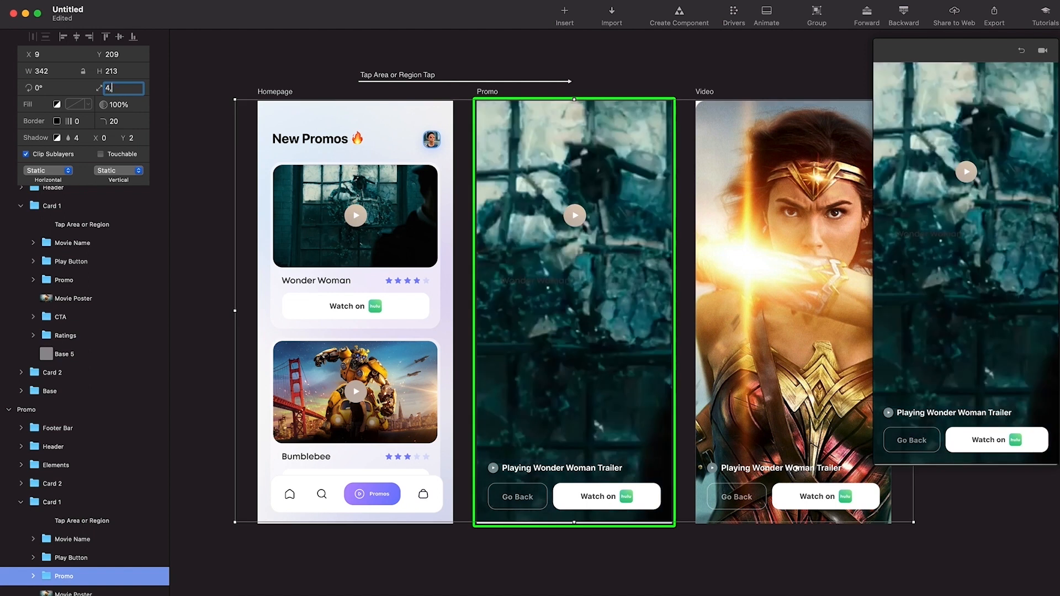
type("3")
key("Return")
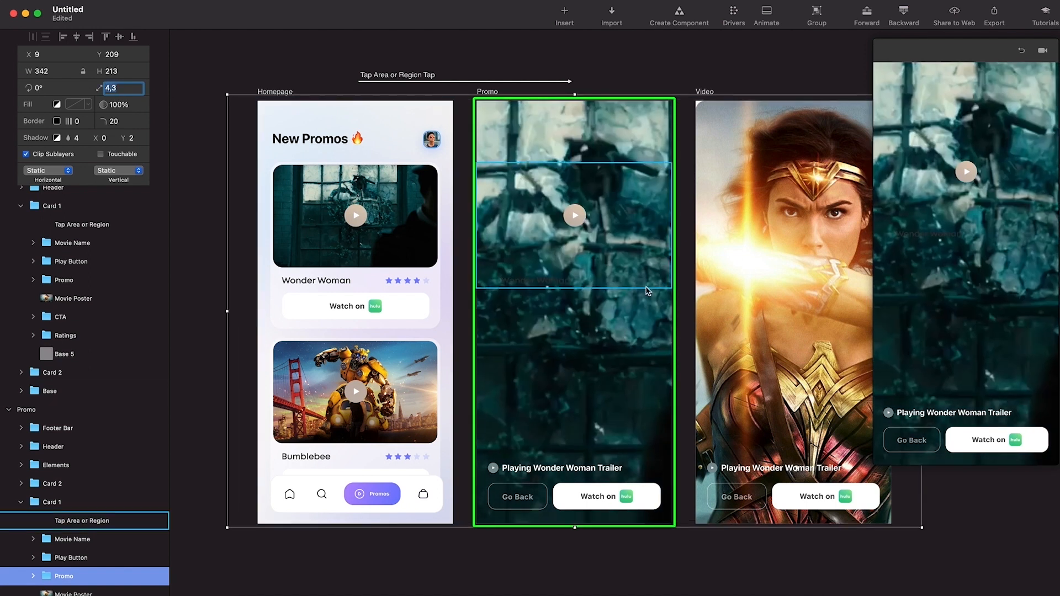
In the Promo artboard's Card 1, set the opacity of Movie Name, Play Button, Movie Poster, CTA and Ratings to 0%
left_click(572, 226)
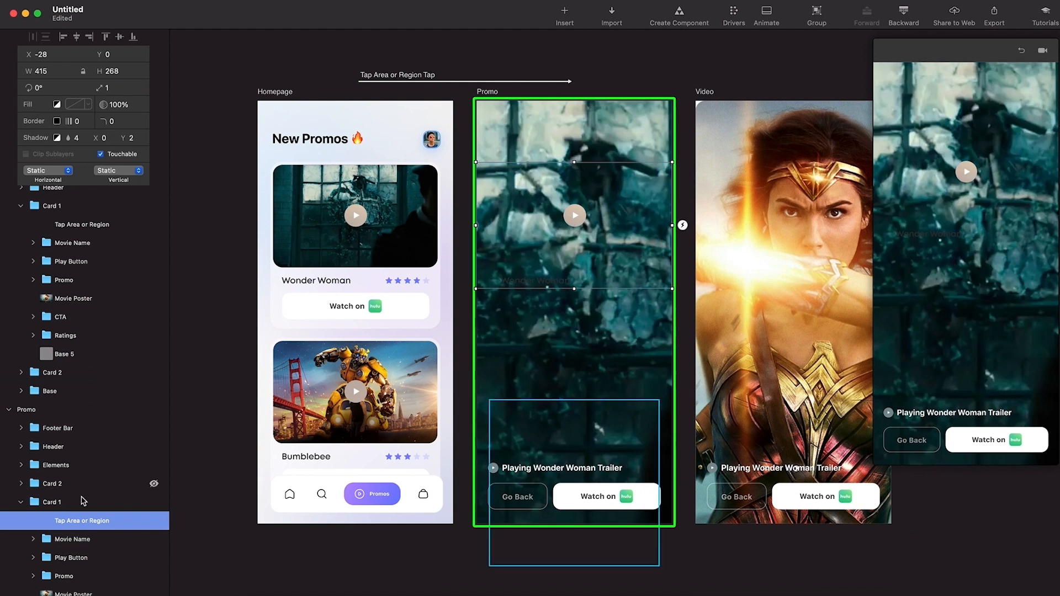
left_click(106, 541)
scroll(104, 542, "down", 3)
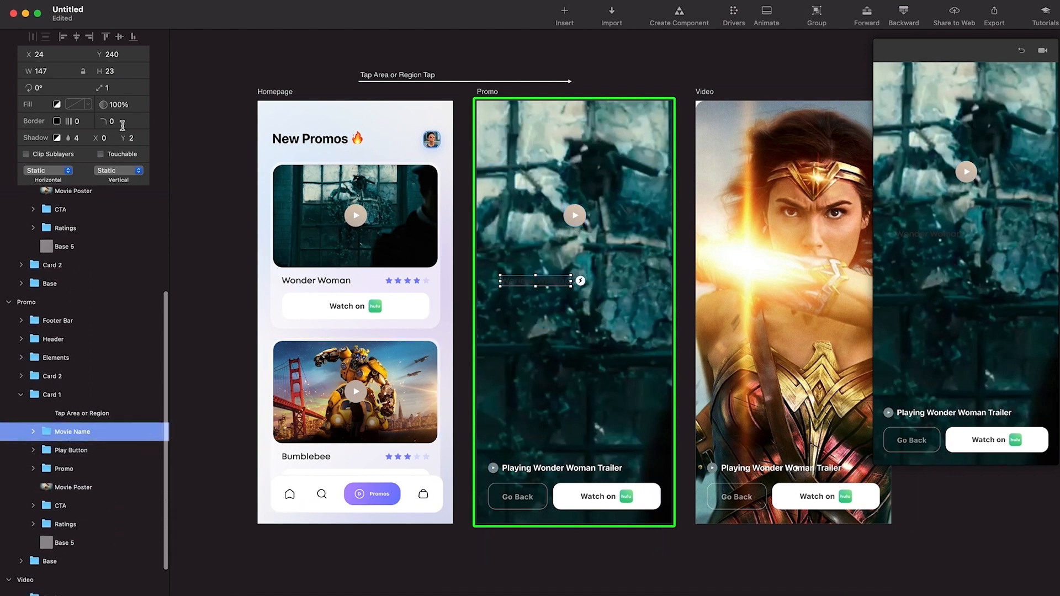
left_click(50, 454)
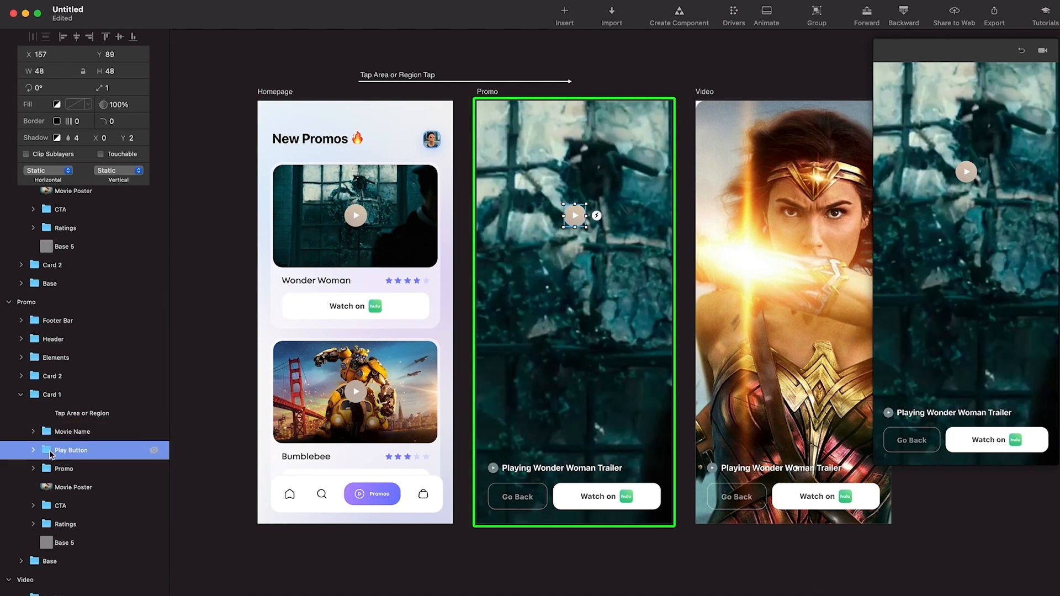
left_click(69, 469)
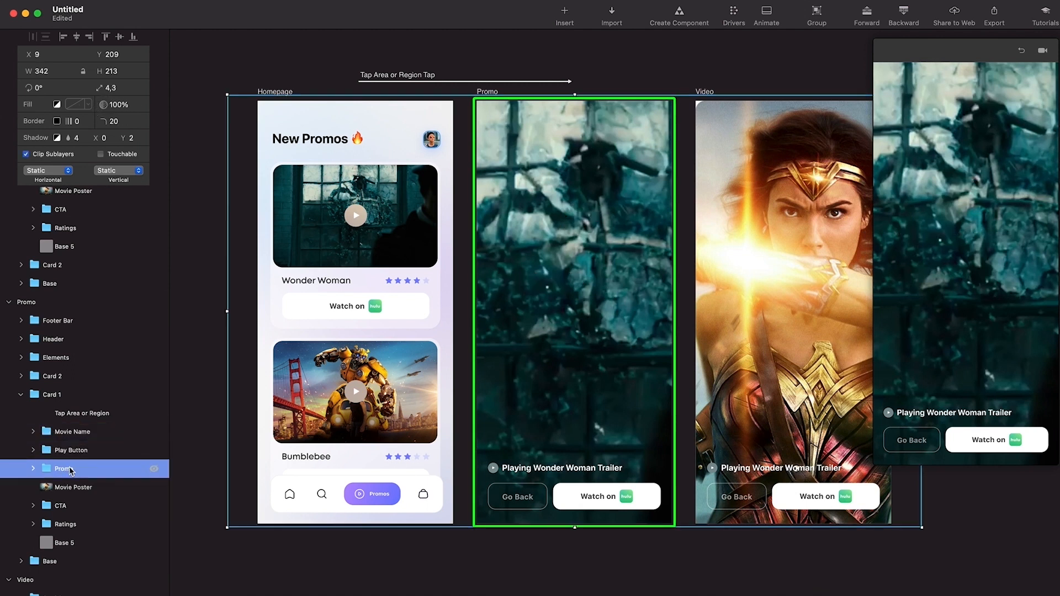
left_click(72, 488)
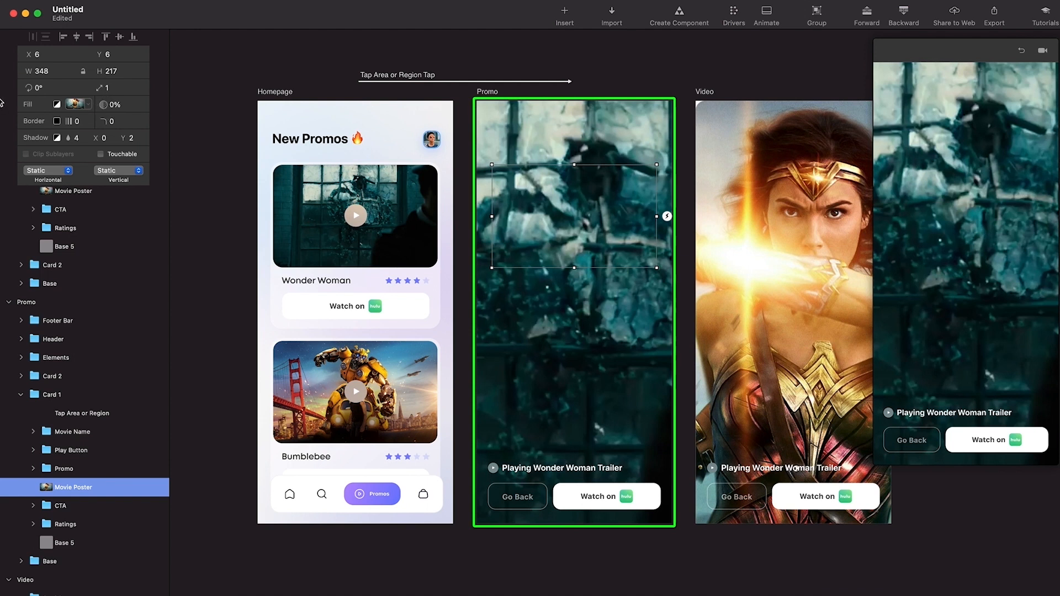
left_click(65, 507)
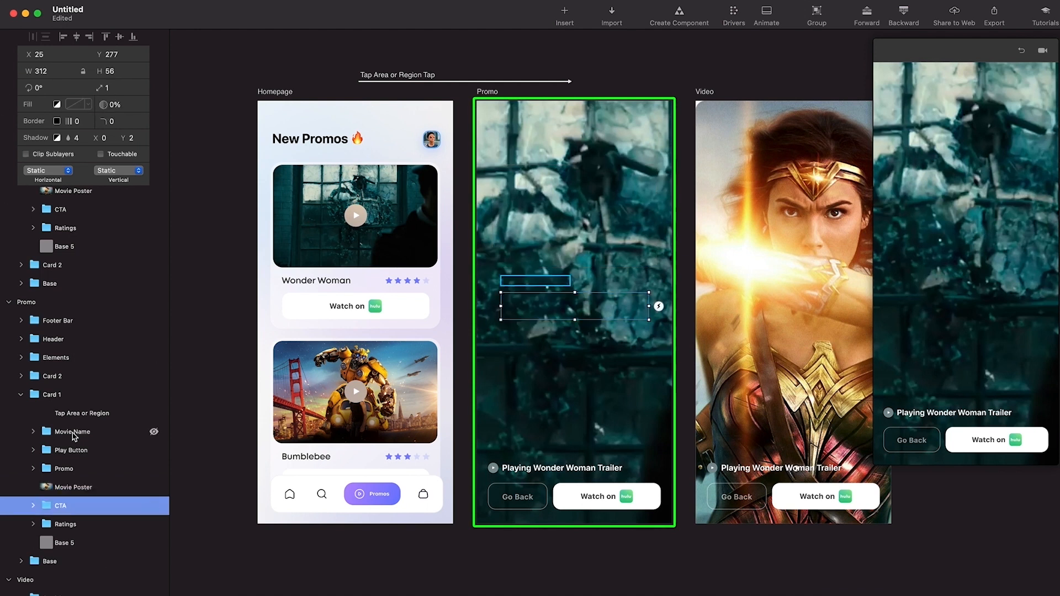
left_click(48, 527)
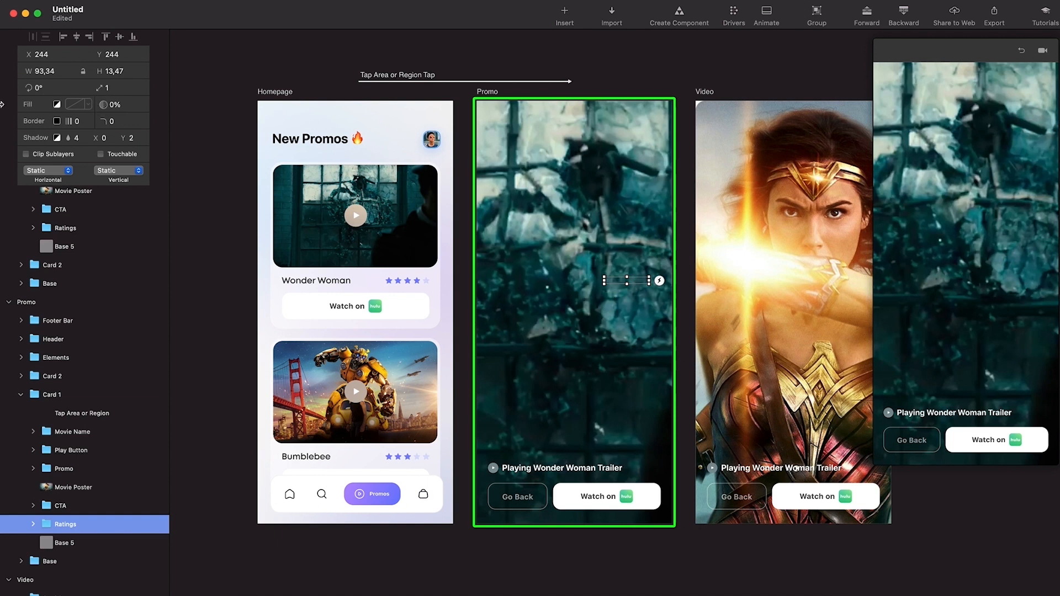
Test the Wonder Woman card's tap in the preview twice, restarting the prototype after each run
left_click(1016, 50)
left_click(968, 160)
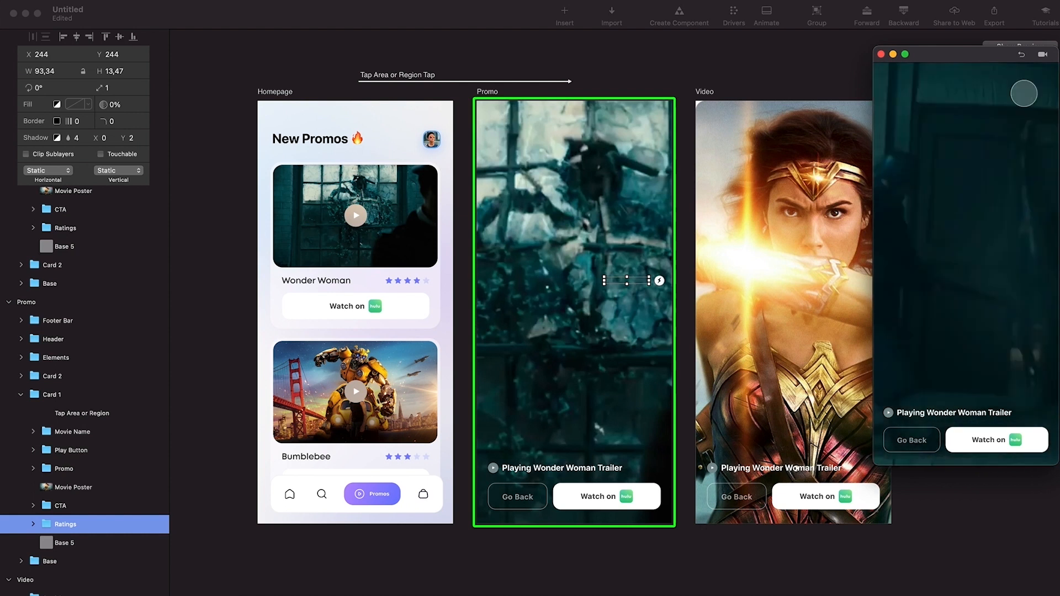
left_click(1021, 54)
left_click(999, 150)
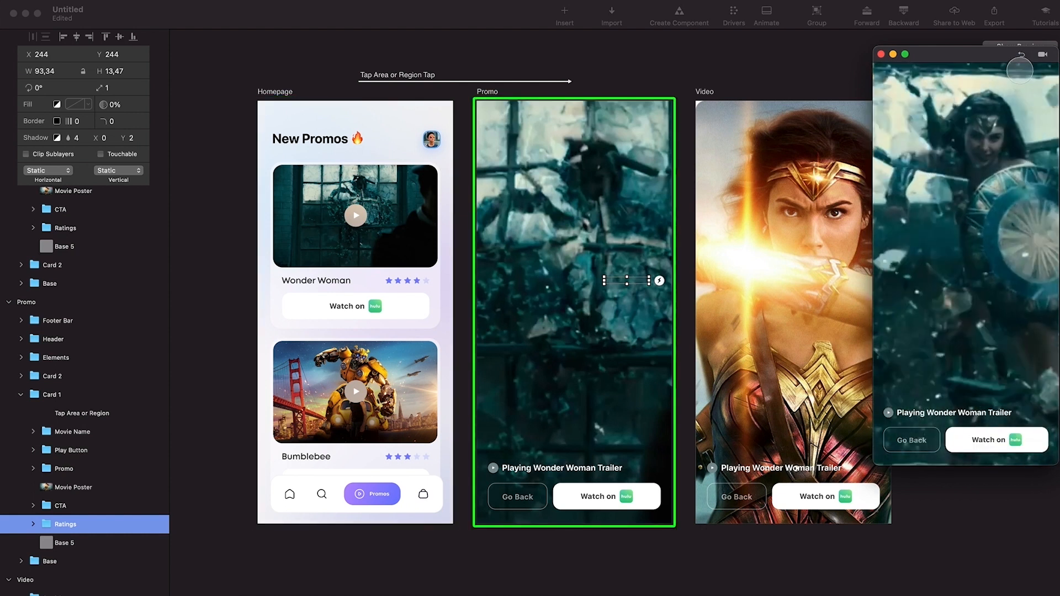
left_click(1022, 54)
Open the Homepage-to-Promo transition's timeline and lengthen all its animated properties to 0.58 s
left_click(463, 80)
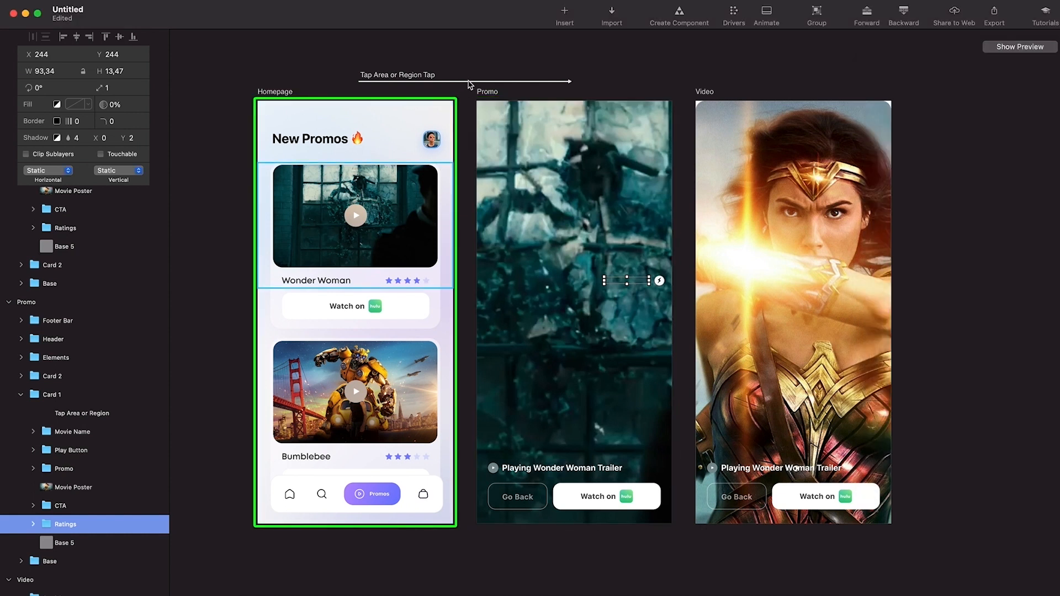
left_click(468, 84)
left_click_drag(601, 511, 621, 319)
left_click(416, 552)
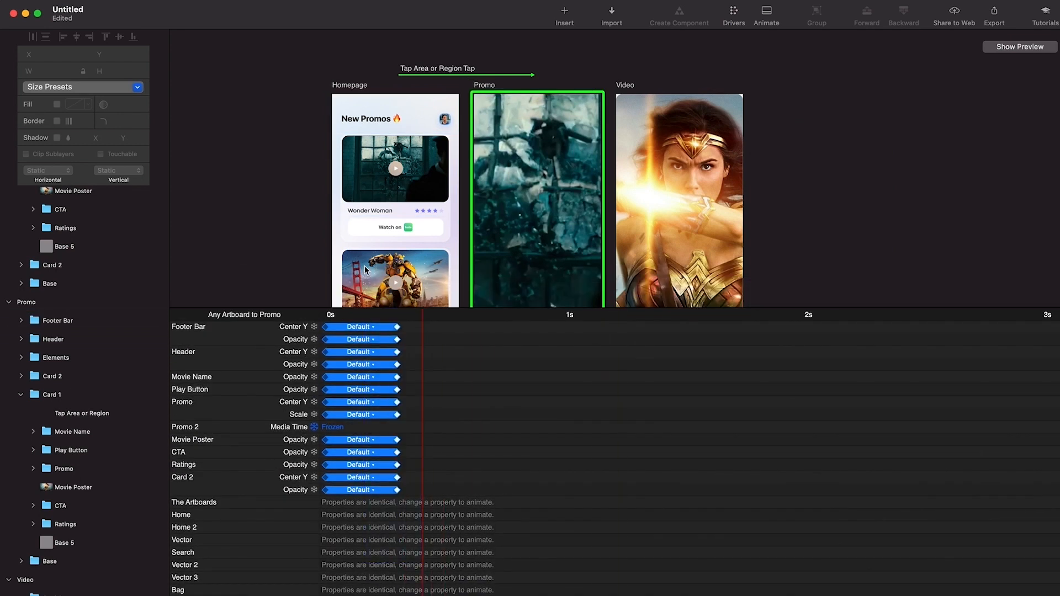
left_click_drag(399, 330, 468, 334)
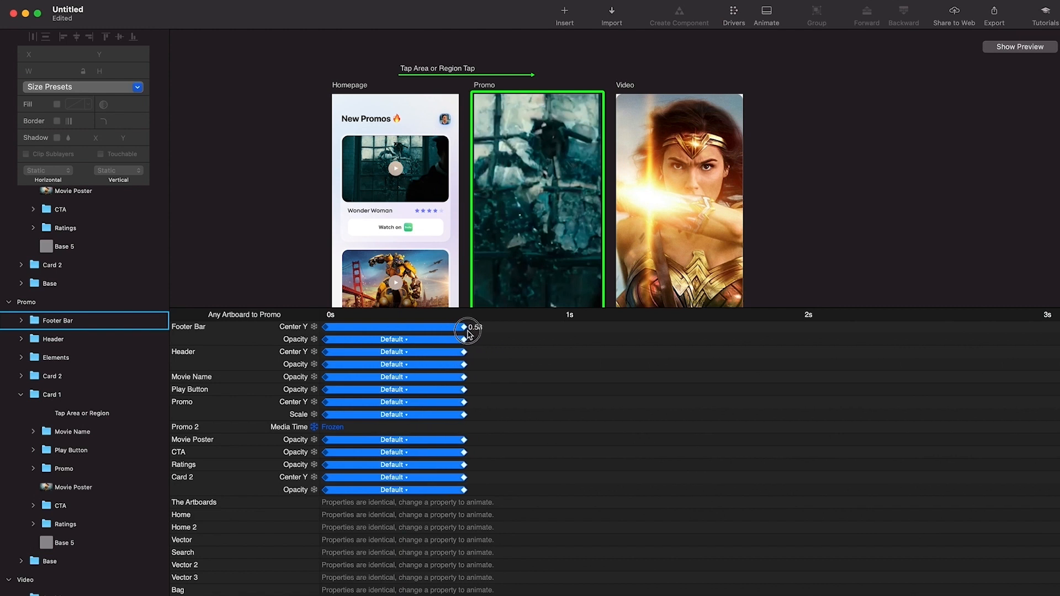
Replay the Wonder Woman card's tap in the preview to check the slower transition
left_click(1013, 44)
left_click(997, 164)
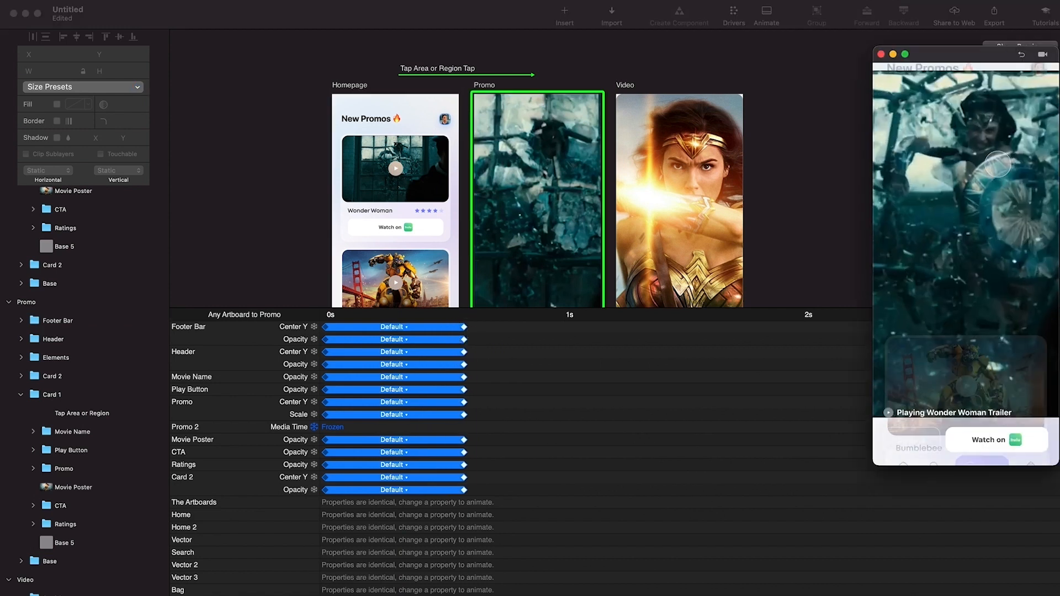
left_click(1021, 55)
left_click(997, 181)
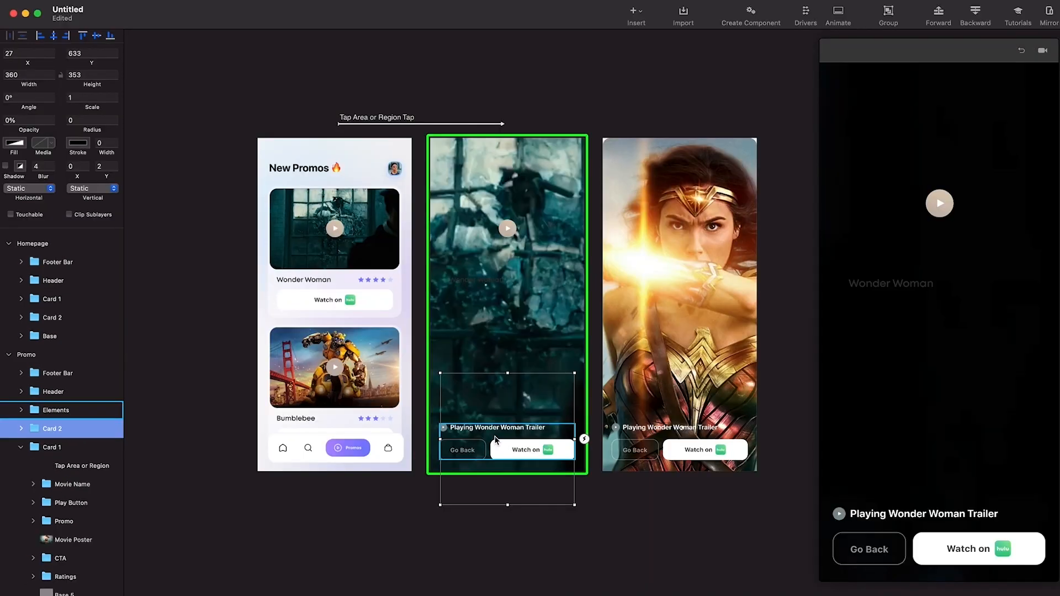
Copy the Elements group from the Promo artboard and paste it into the Homepage above Footer Bar
left_click(495, 440)
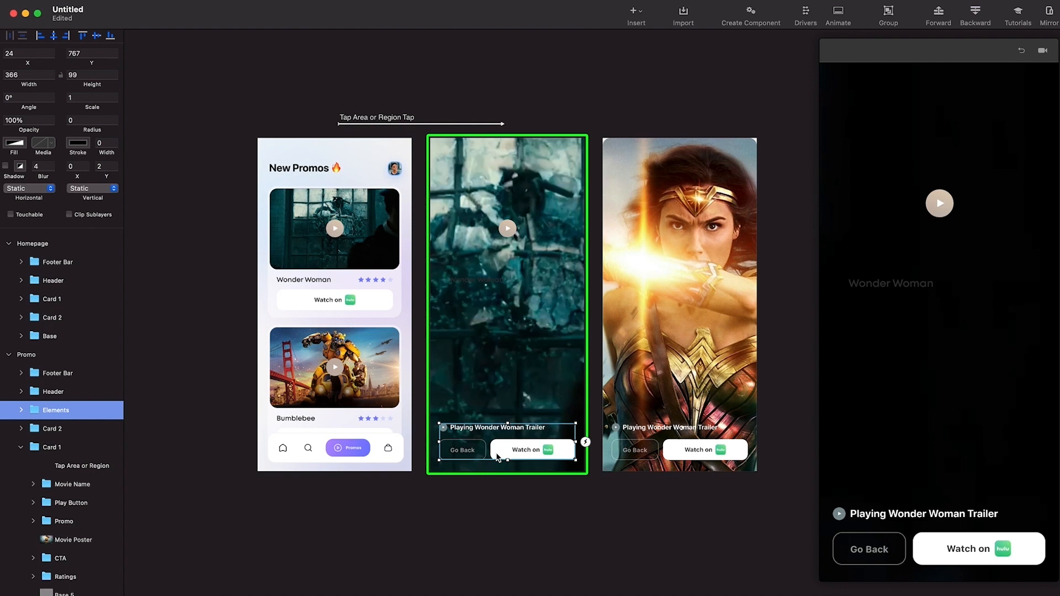
left_click(348, 440)
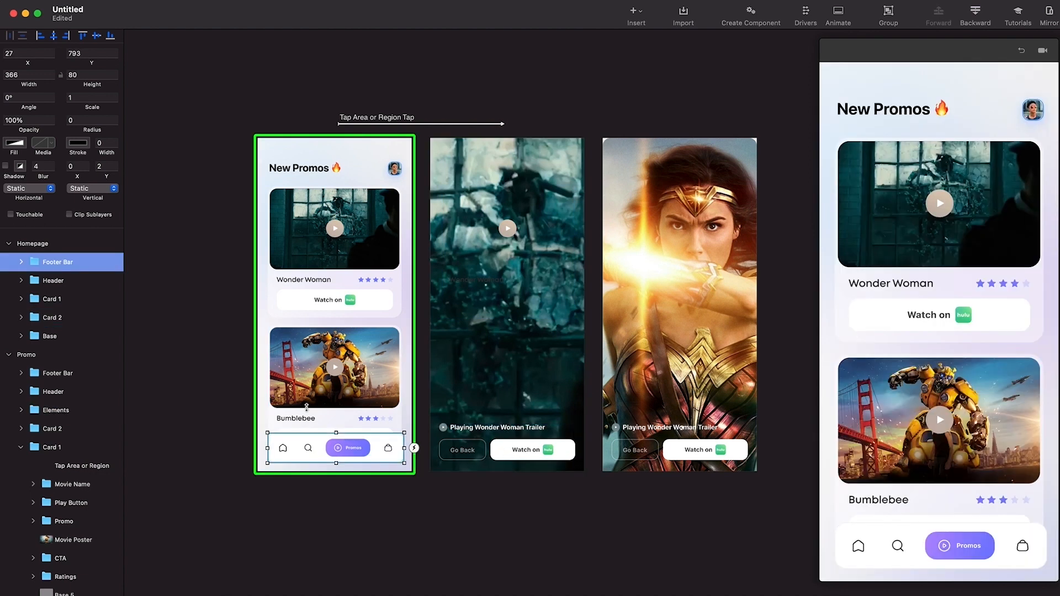
left_click(39, 243)
left_click(309, 449)
key("super+v")
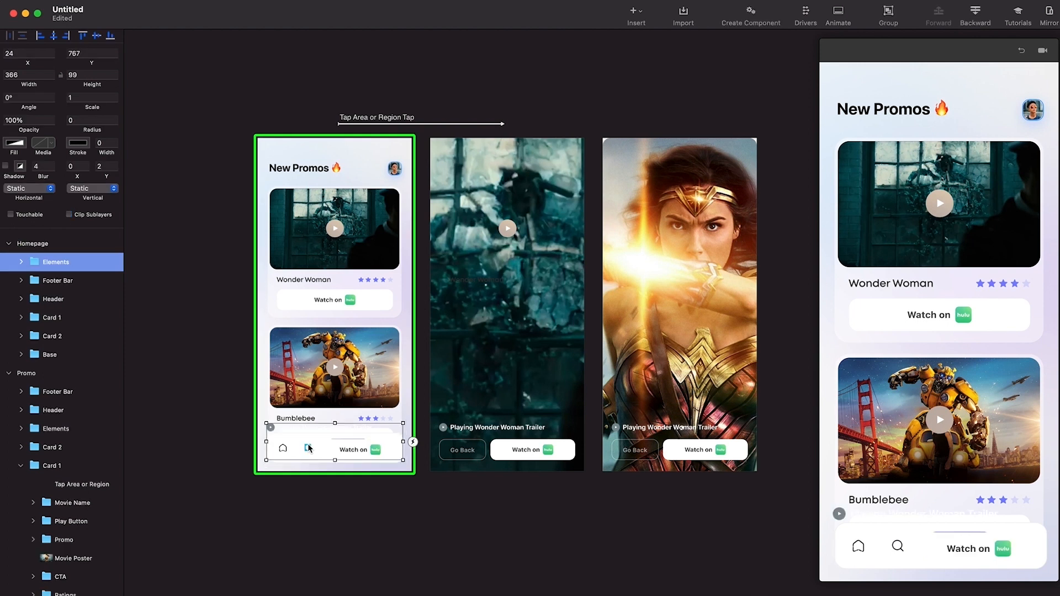
Move the Homepage's Elements group straight down to Y 907, below the artboard's lower edge
key("shift+Down")
key("shift+Down")
key("shift+Down")
key("shift+Down")
key("shift+Down")
key("shift+Down")
key("shift+Down")
key("shift+Down")
key("shift+Down")
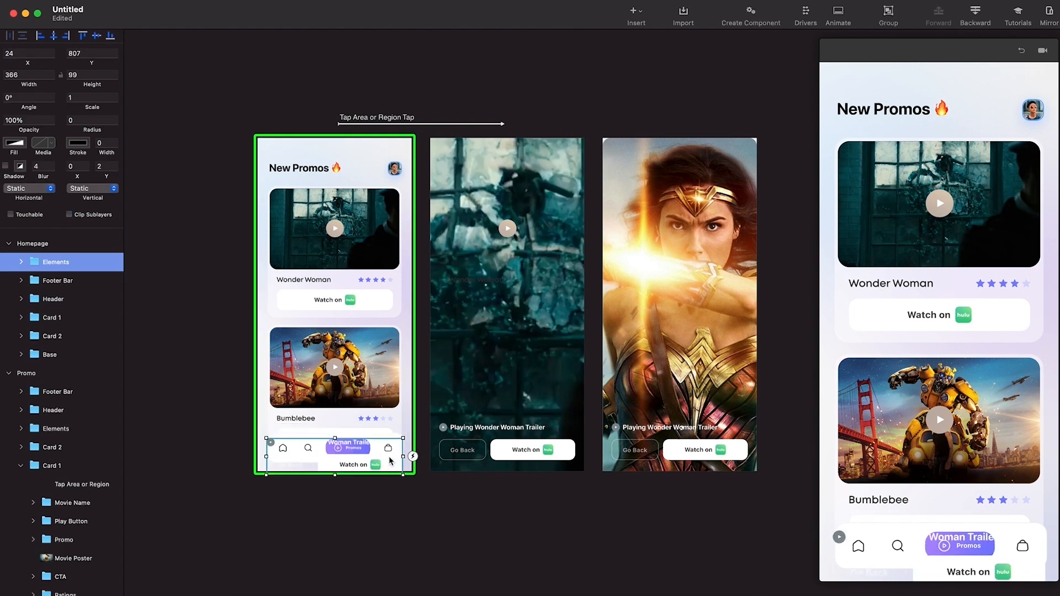
key("shift+Down")
key("shift+Down")
key("shift+Down")
key("shift+Down")
key("shift+Down")
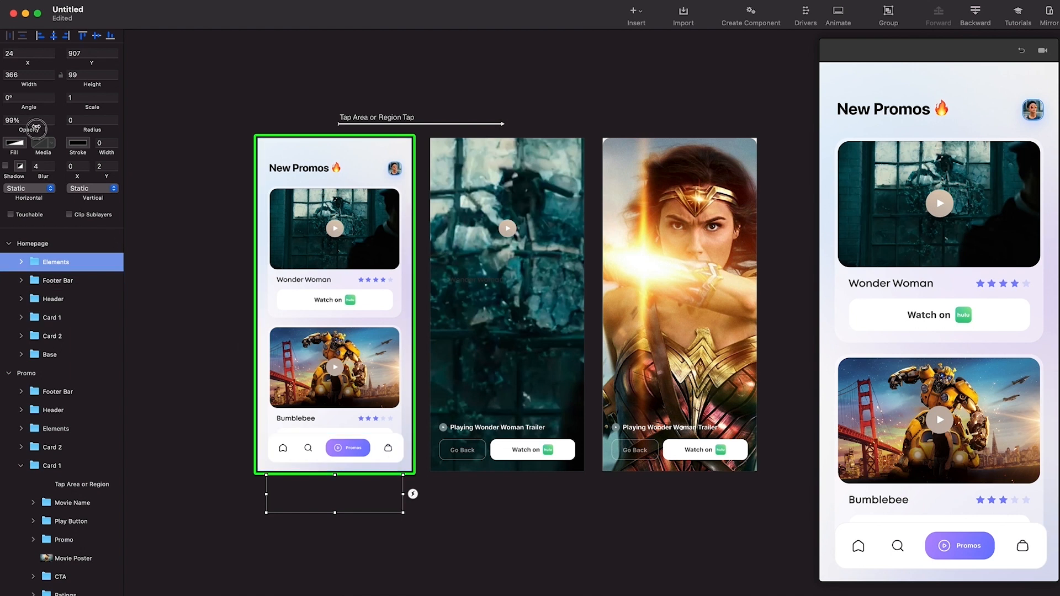
Set the Homepage's Elements group opacity to 0% and test the Wonder Woman card's tap in the preview
left_click_drag(1, 125, 0, 125)
scroll(507, 522, "down", 2)
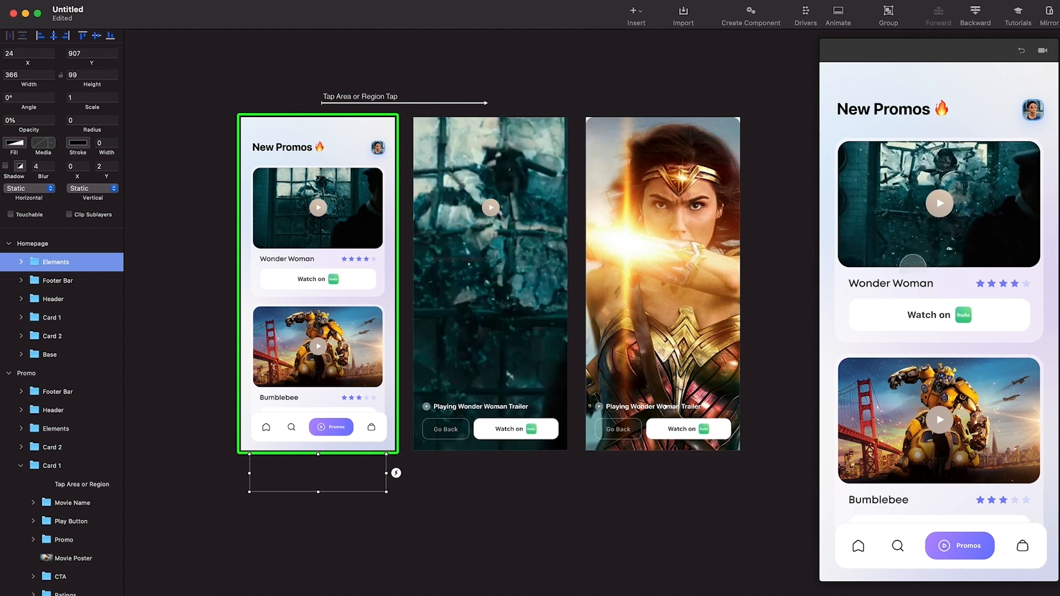
left_click(911, 243)
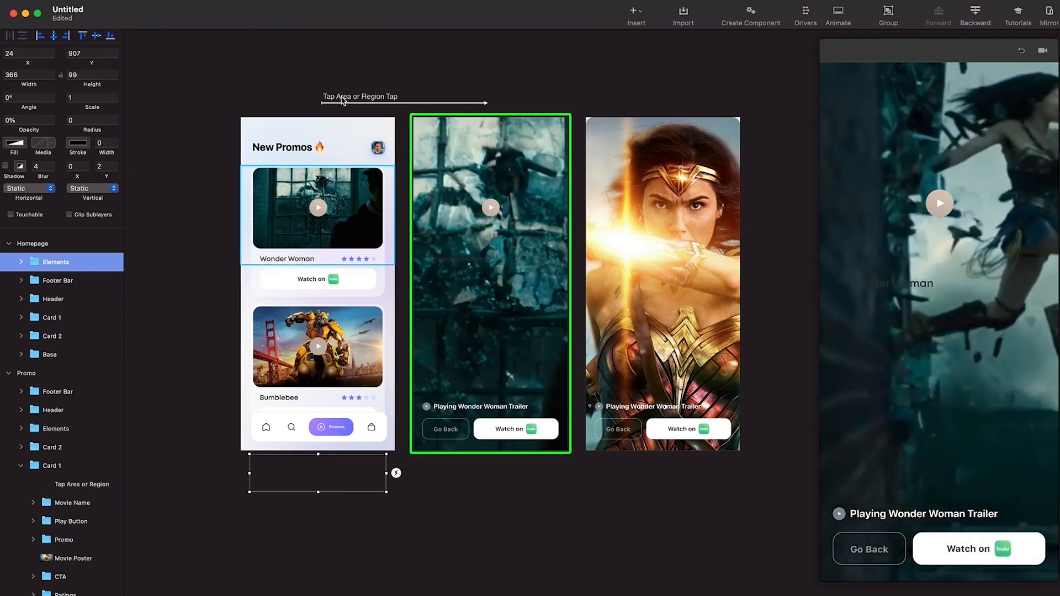
Lengthen all animated properties of the Homepage-to-Promo transition to about 0.6 s and replay the tap in an enlarged preview
left_click(343, 100)
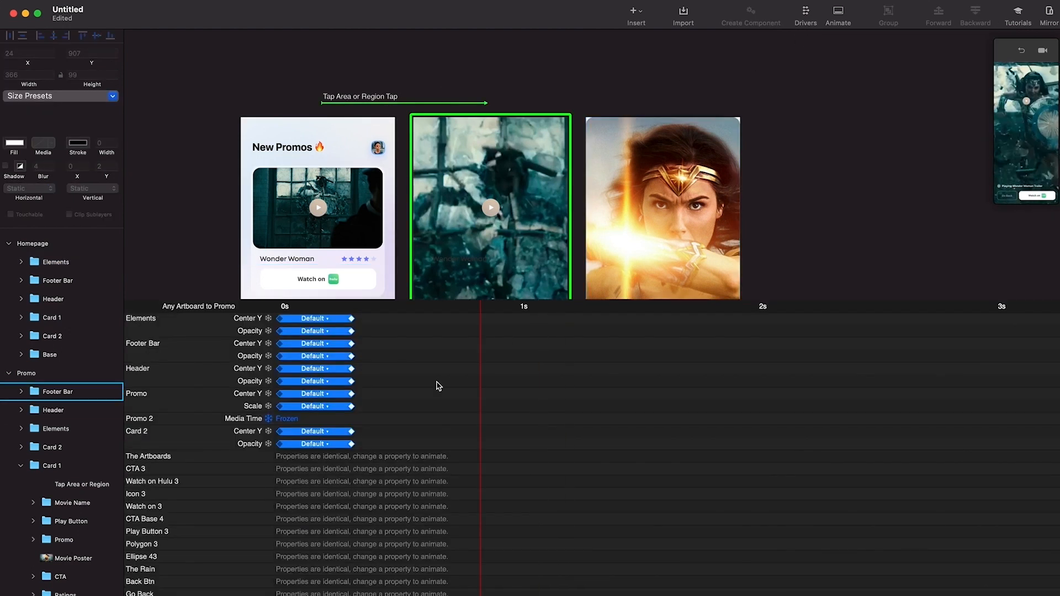
left_click_drag(352, 324, 429, 324)
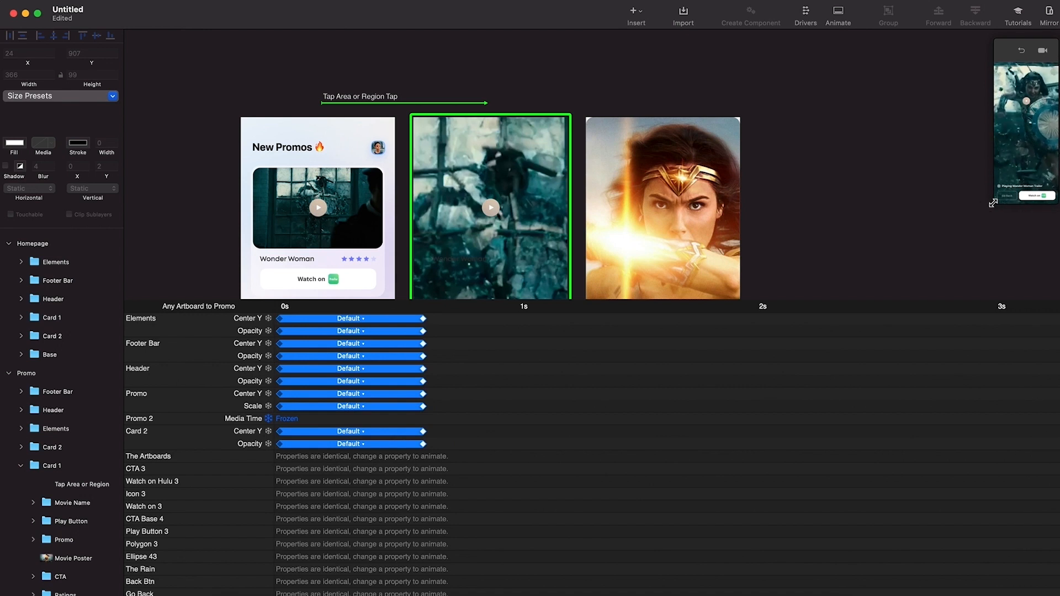
left_click_drag(994, 204, 823, 425)
left_click(1022, 54)
left_click(980, 182)
left_click(1021, 54)
left_click(996, 210)
Set the opacity of the Play Button and Movie Name groups inside the Promo artboard's Card 1 to 0%
left_click(486, 211)
left_click(486, 211)
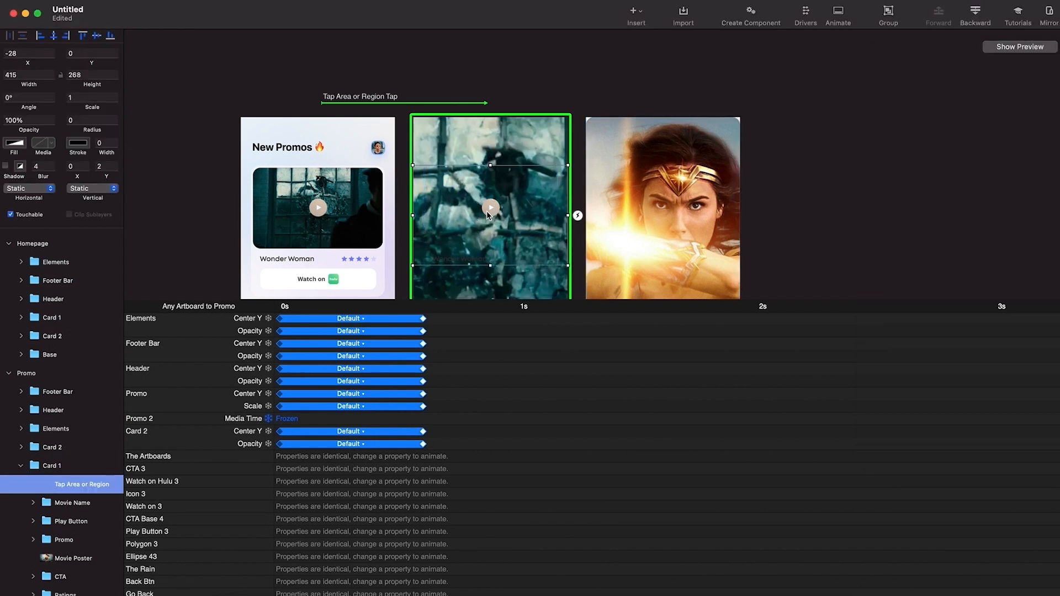
left_click(74, 522)
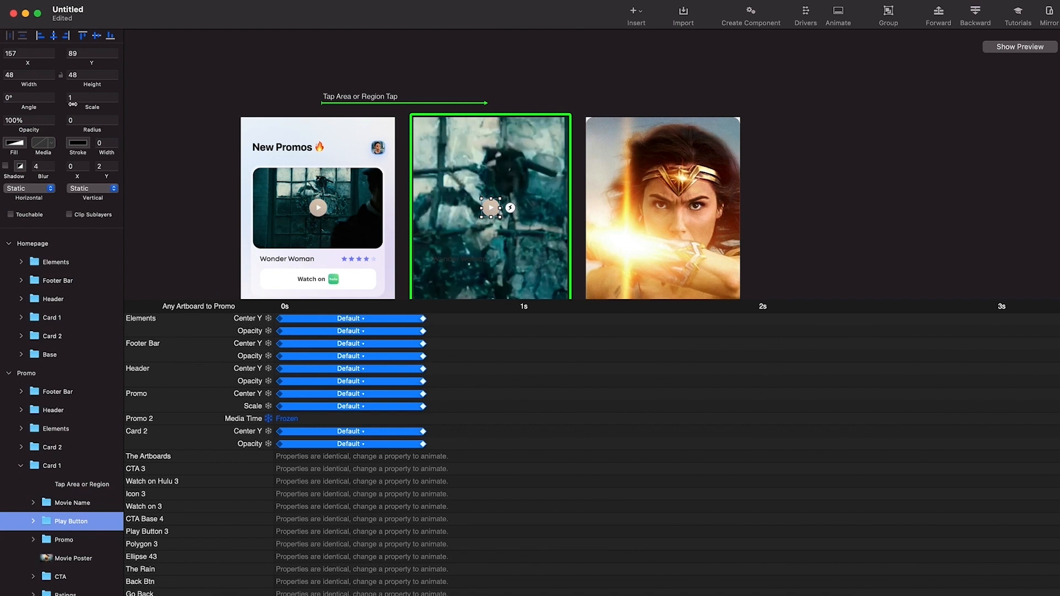
left_click_drag(34, 129, 1, 130)
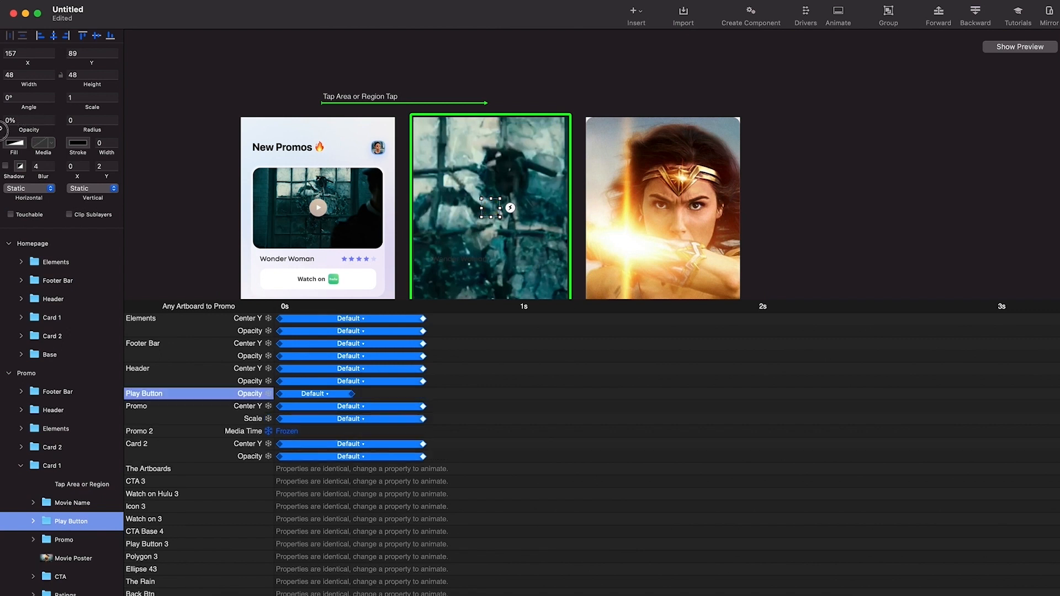
left_click(82, 484)
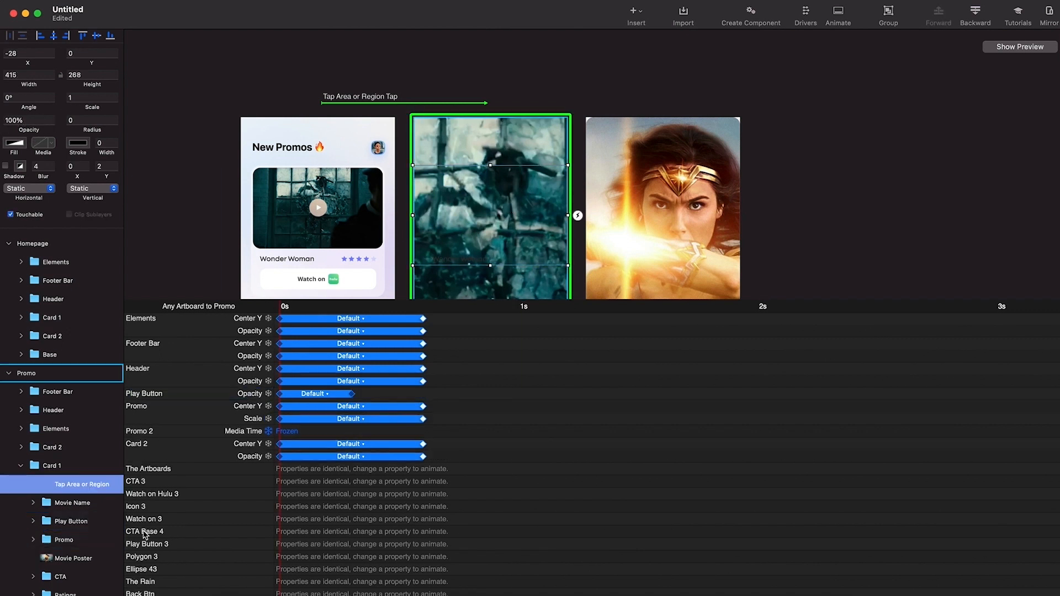
left_click(72, 521)
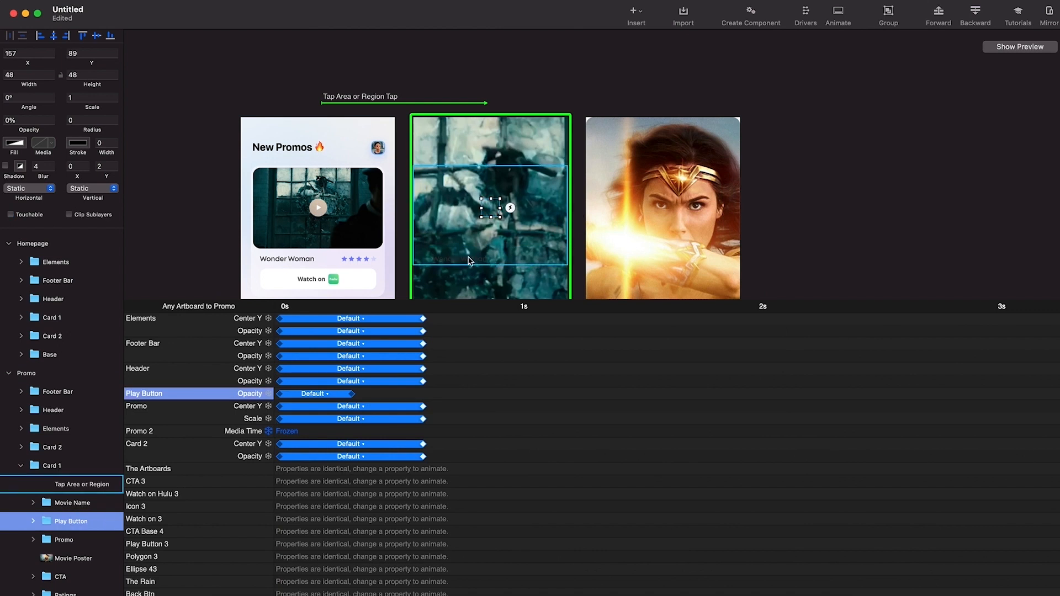
left_click(51, 504)
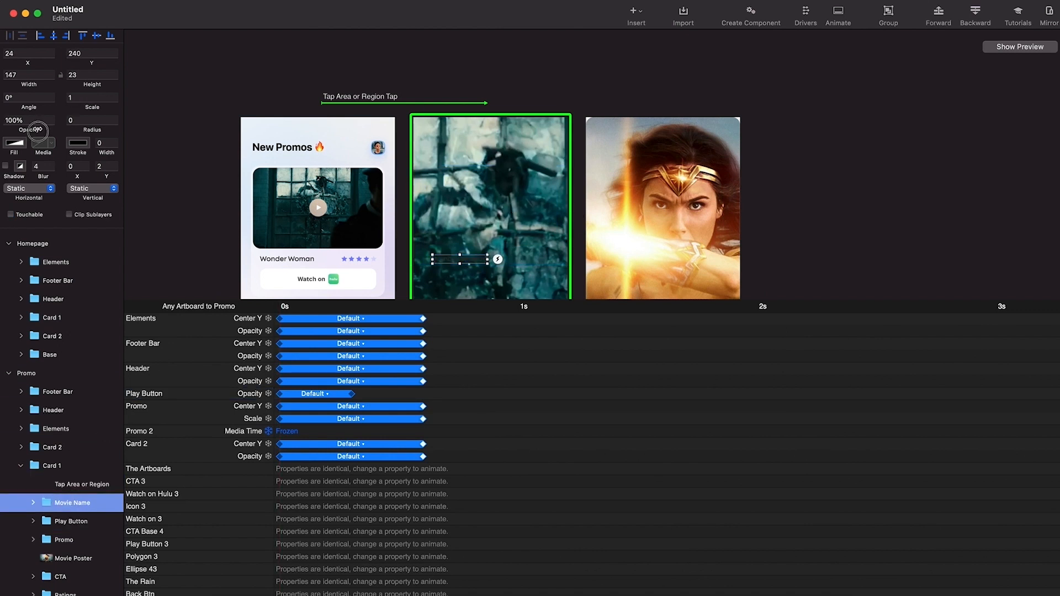
left_click_drag(38, 130, 0, 133)
Reopen the preview and tap the Wonder Woman card to check how its play button and movie name fade
left_click(377, 211)
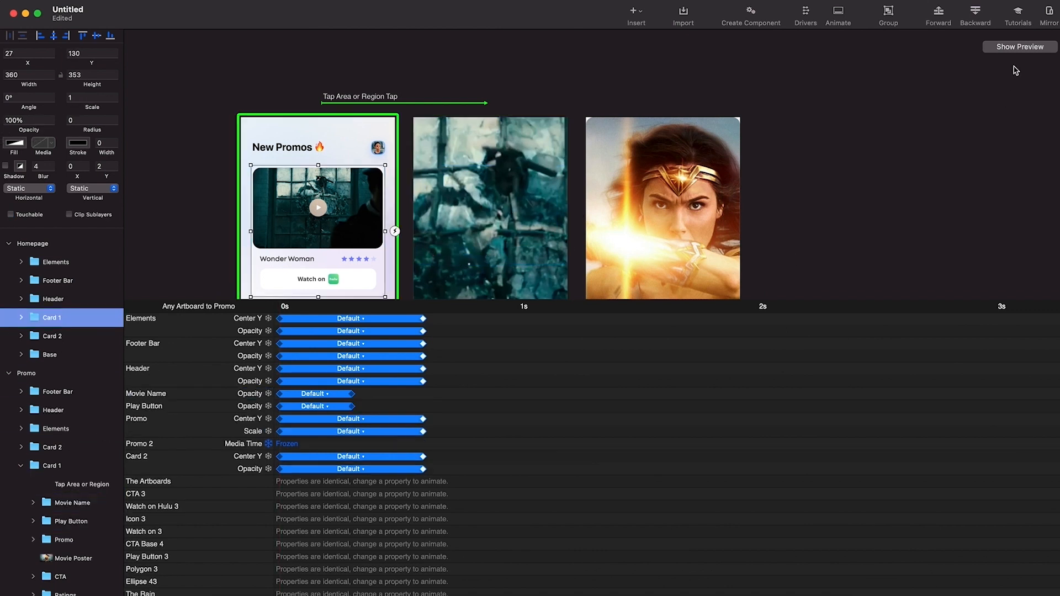
left_click(1019, 47)
left_click(972, 185)
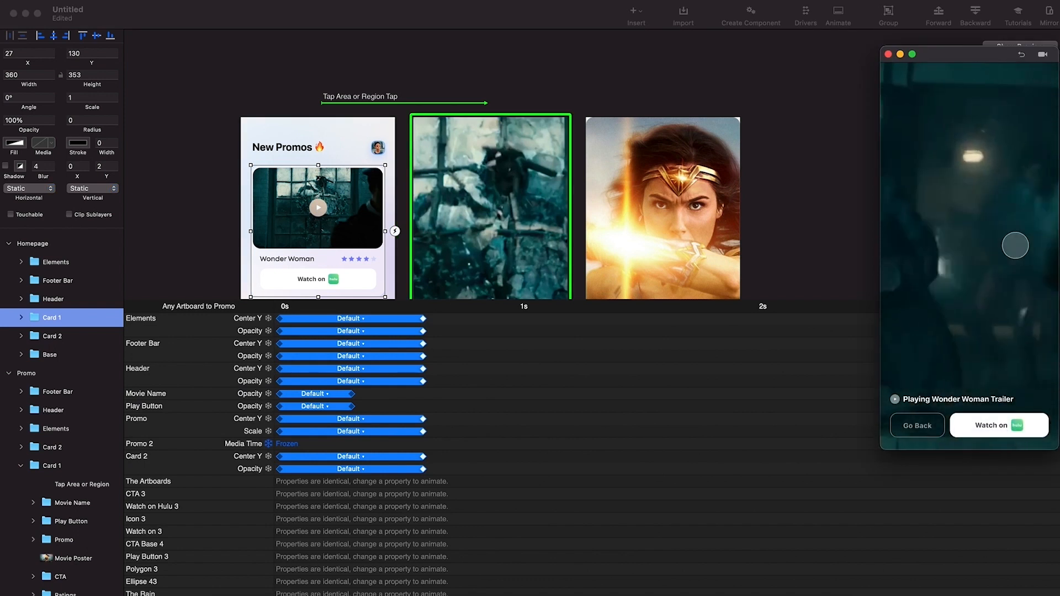
Delete the unused Video artboard beside the Promo artboard
scroll(635, 210, "down", 5)
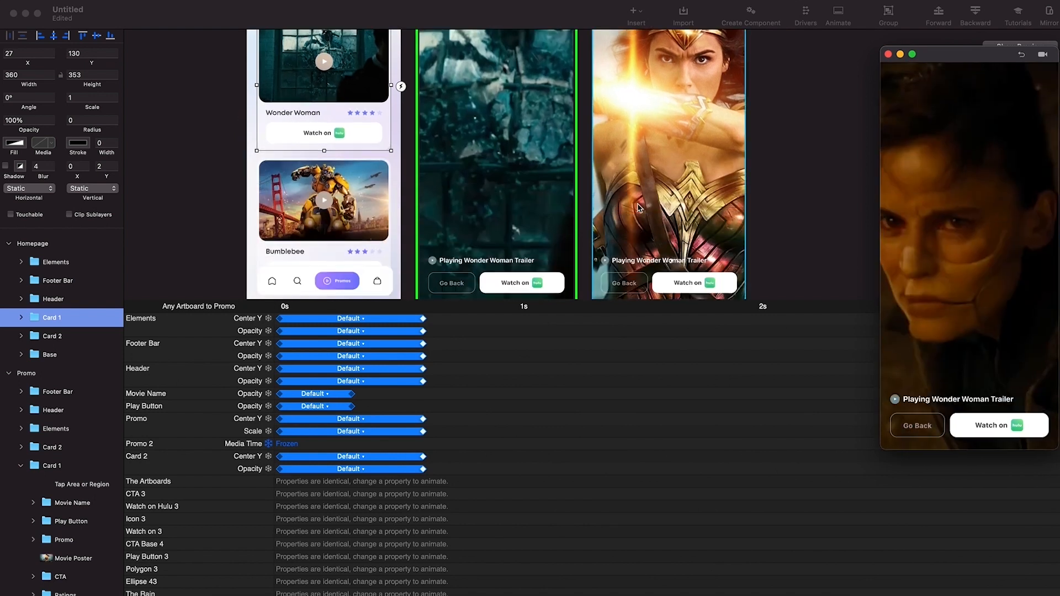
left_click(638, 208)
scroll(404, 367, "up", 2)
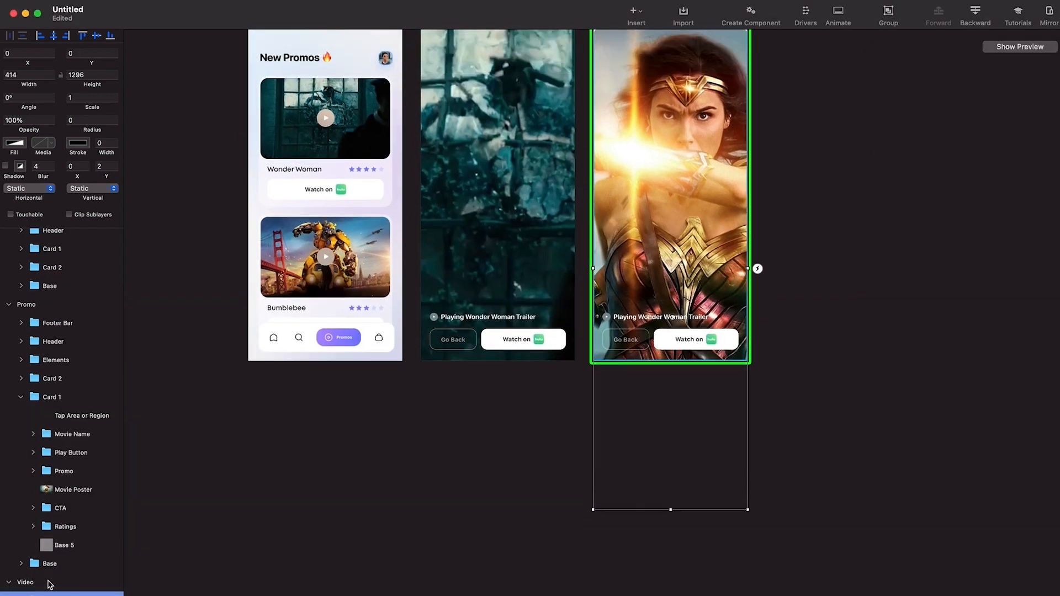
left_click(49, 583)
scroll(499, 343, "up", 2)
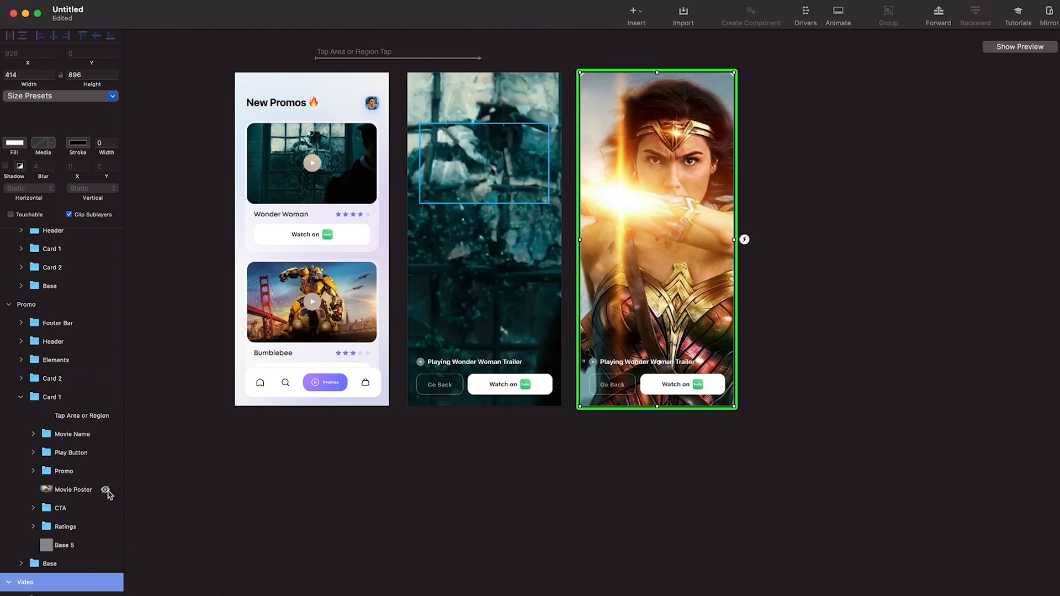
scroll(544, 353, "left", 4)
Expand the Homepage's Elements group and move its CTA 3 group straight down
left_click(608, 375)
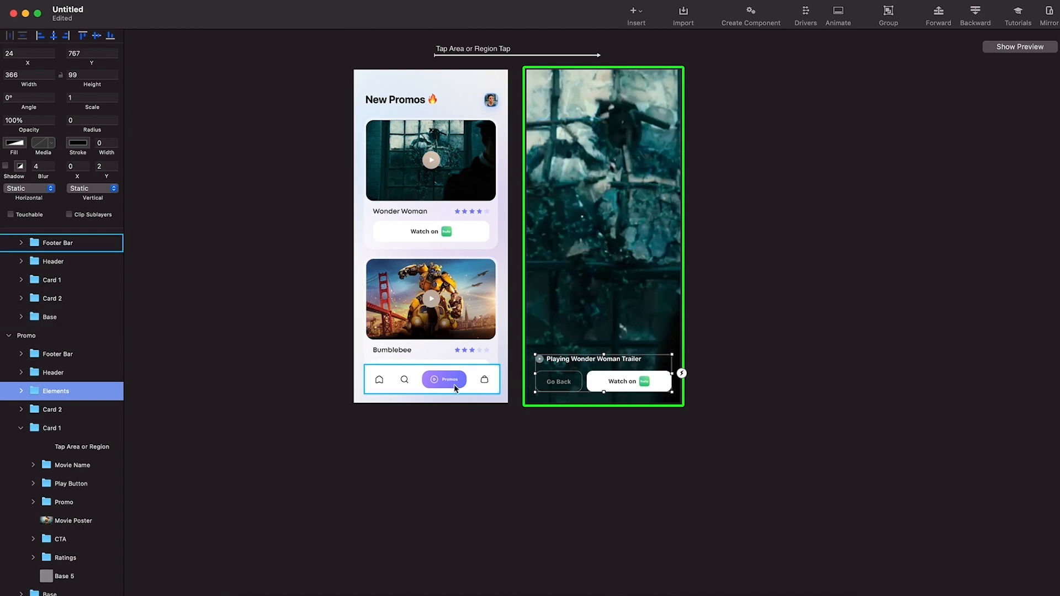
scroll(57, 256, "up", 2)
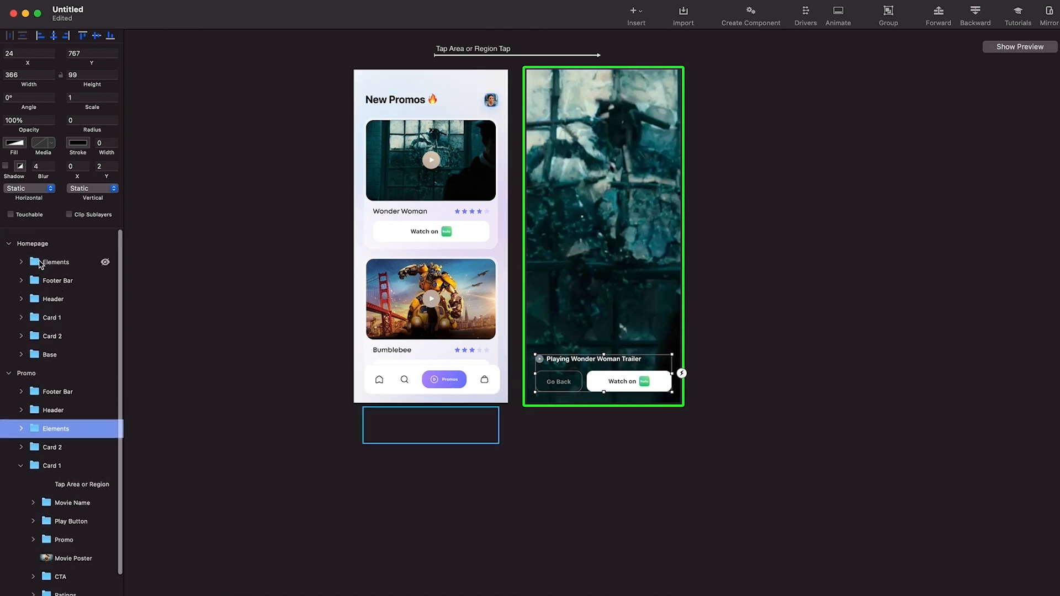
left_click(38, 244)
left_click(31, 262)
left_click(20, 262)
left_click(61, 332)
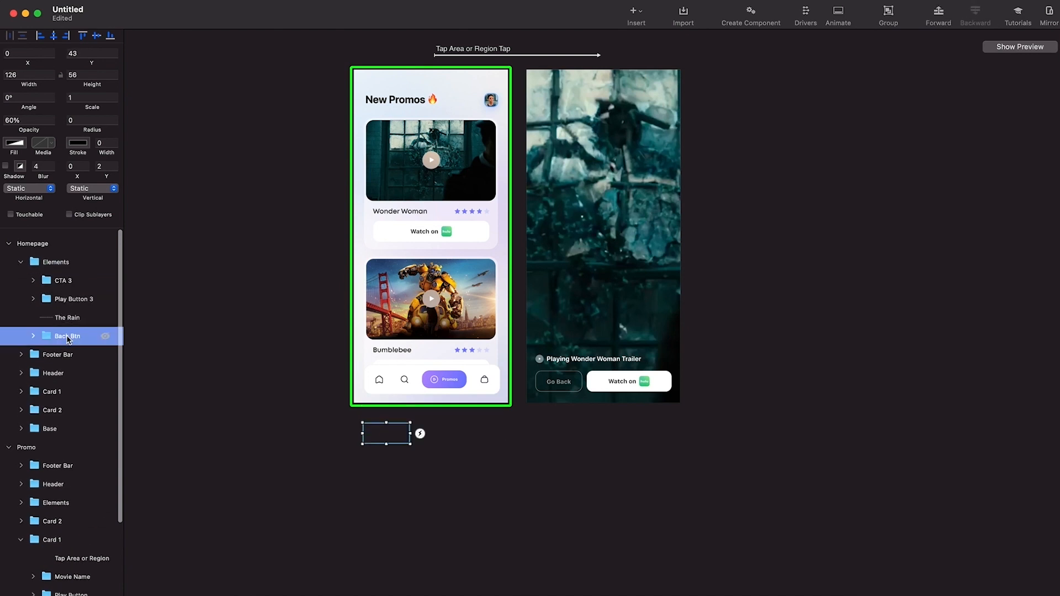
left_click(63, 282)
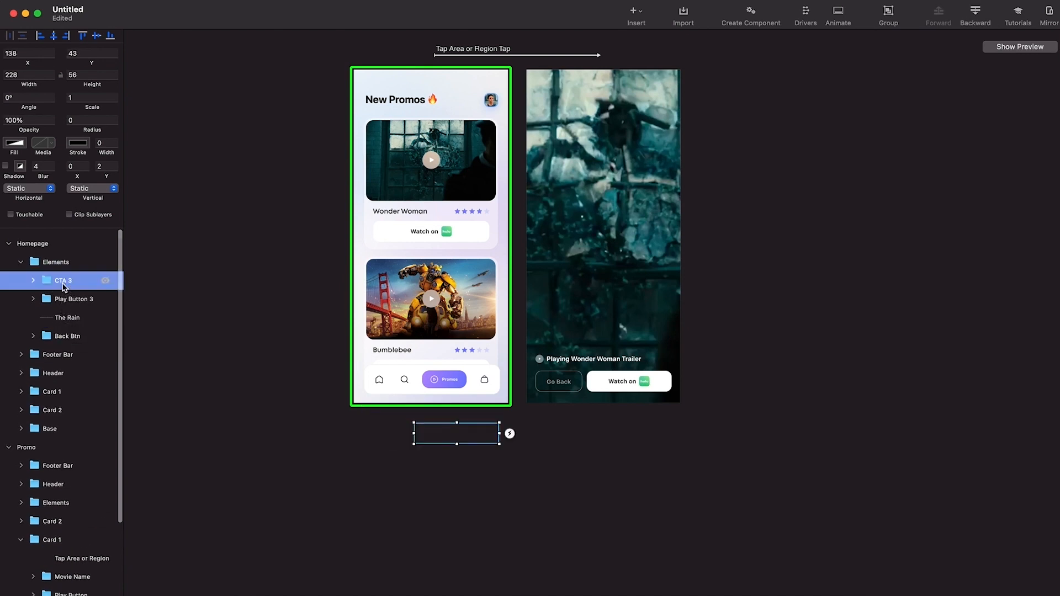
key("shift+Down")
key("shift+Down")
key("shift+Down")
key("shift+Down")
key("shift+Down")
key("shift+Down")
key("shift+Down")
key("shift+Down")
key("shift+Down")
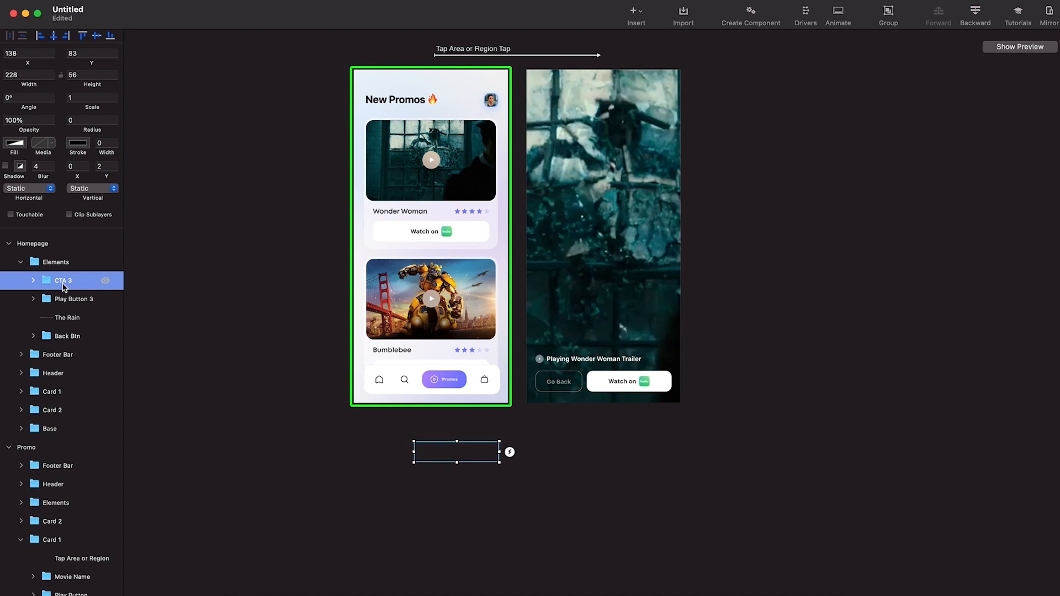
Stagger the Homepage's controls with Back Btn at Y 103 and CTA 3 at Y 193, and replay the card's tap in the preview
left_click(63, 299)
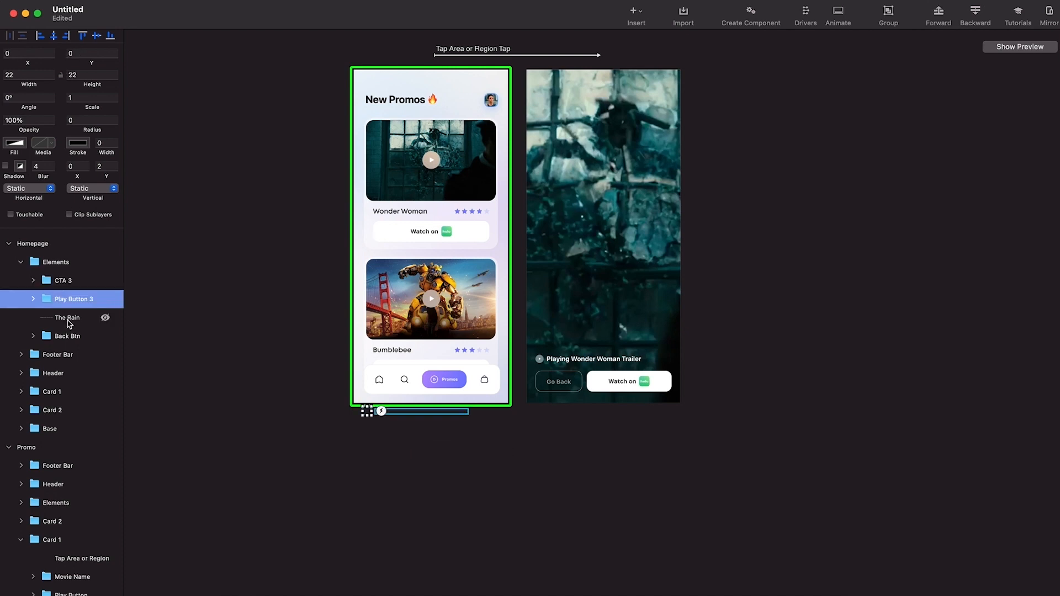
left_click(63, 337)
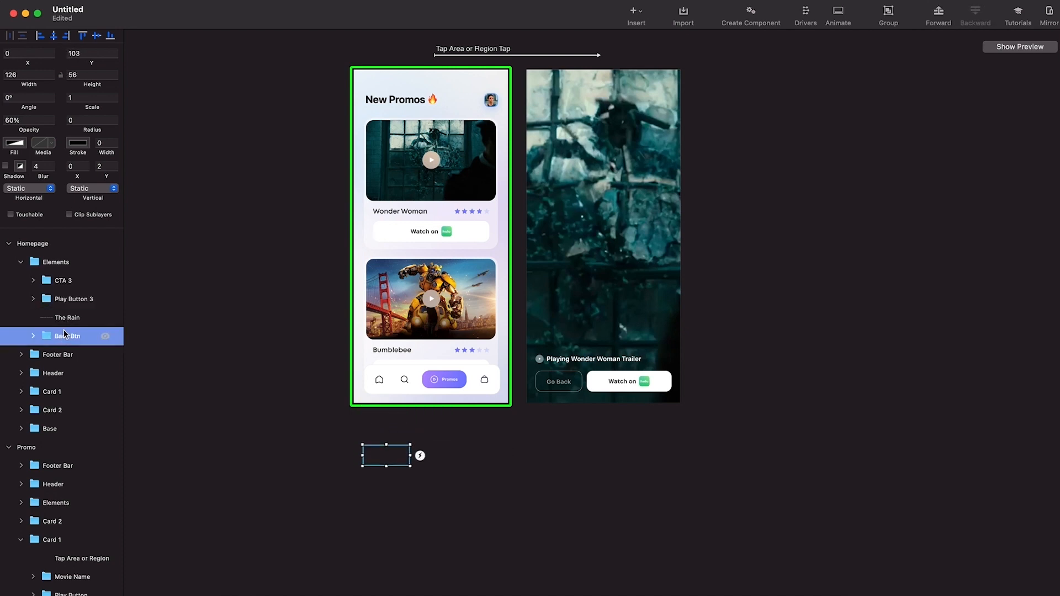
left_click(70, 290)
key("shift+Down")
key("shift+Down")
key("shift+Down")
key("shift+Down")
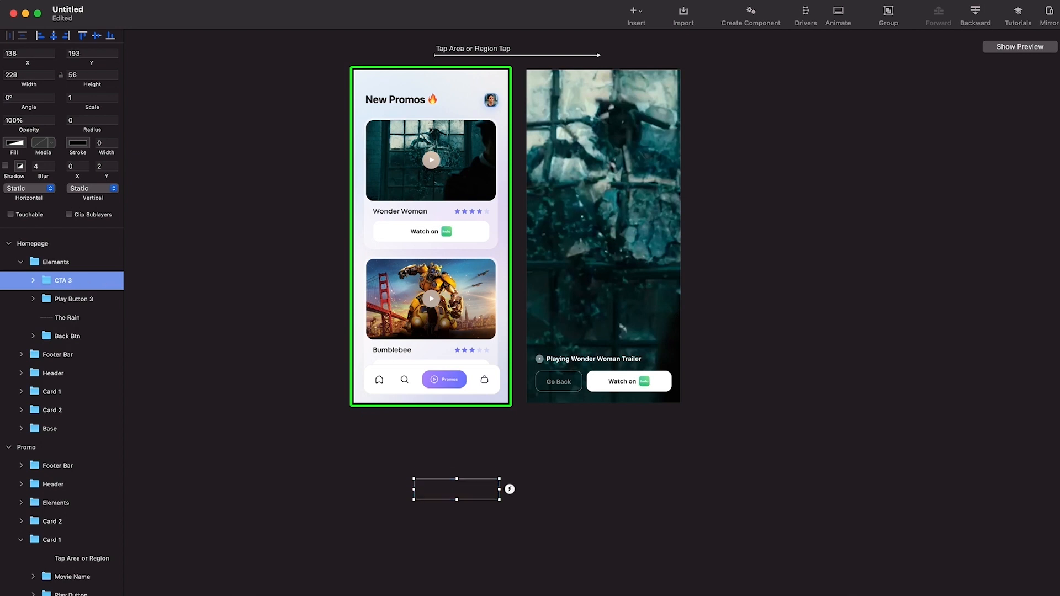
left_click(1019, 46)
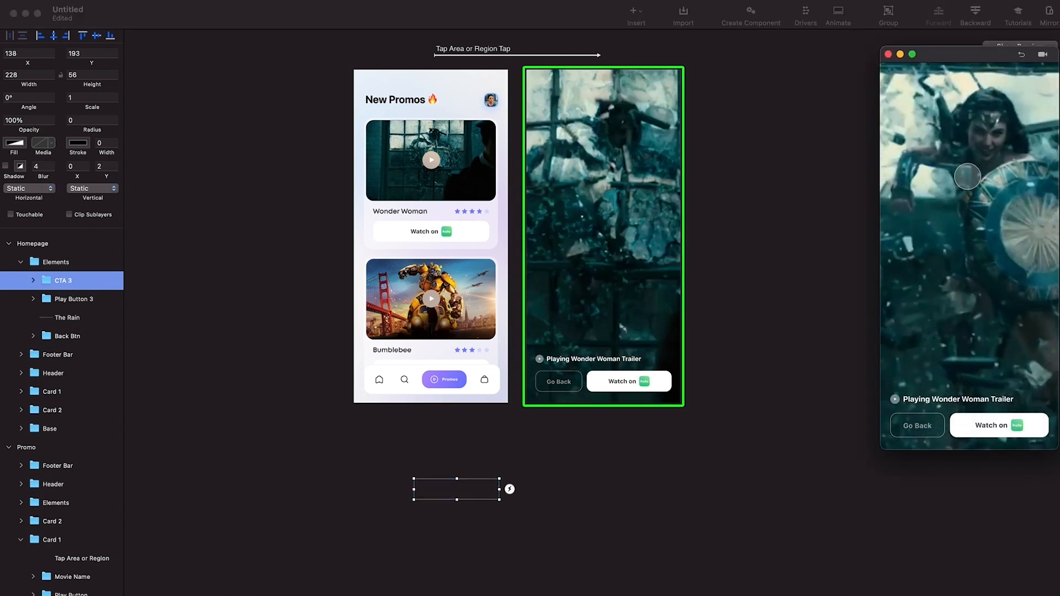
left_click(466, 291)
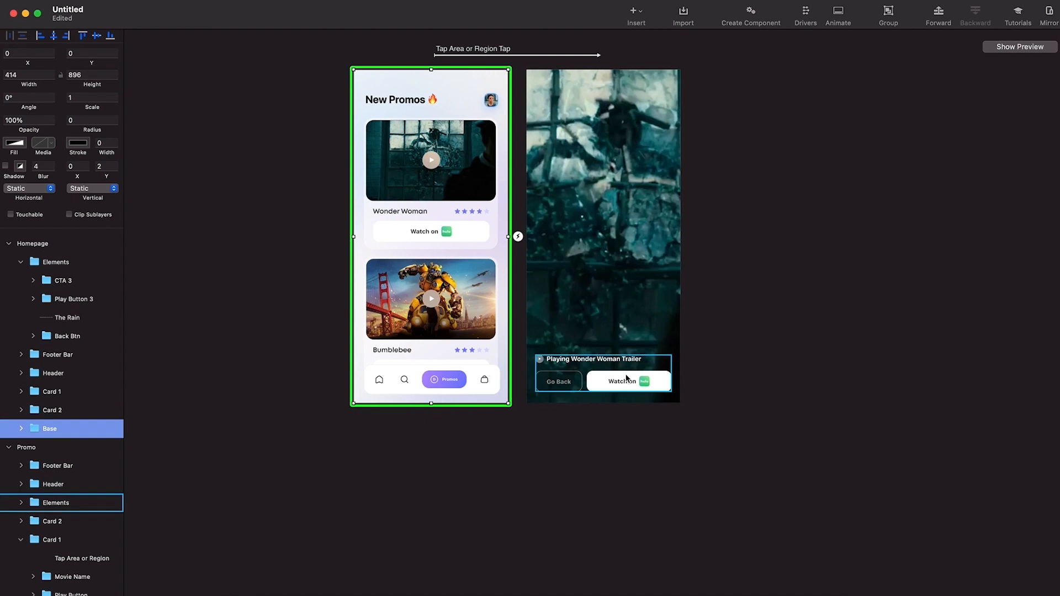
In the transition to Promo, lengthen the Movie Name and Play Button fades to about 0.83 s and CTA 3 and Back Btn to about 0.67 s
left_click(552, 56)
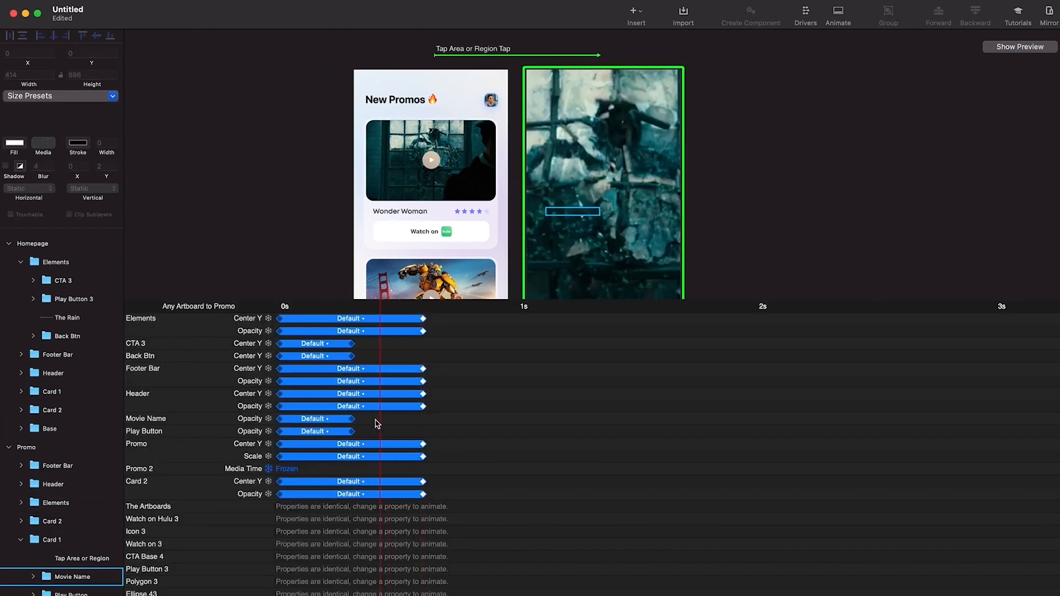
left_click_drag(340, 431, 478, 422)
left_click_drag(341, 360, 442, 343)
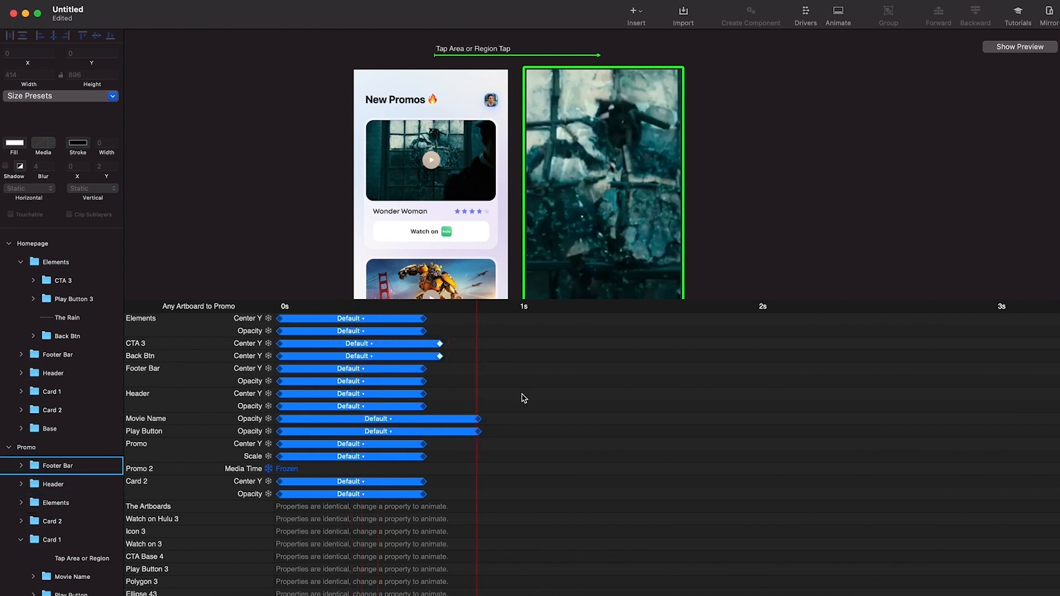
Replay the Wonder Woman card's tap in the preview to check the retimed controls
left_click(1020, 46)
left_click(955, 186)
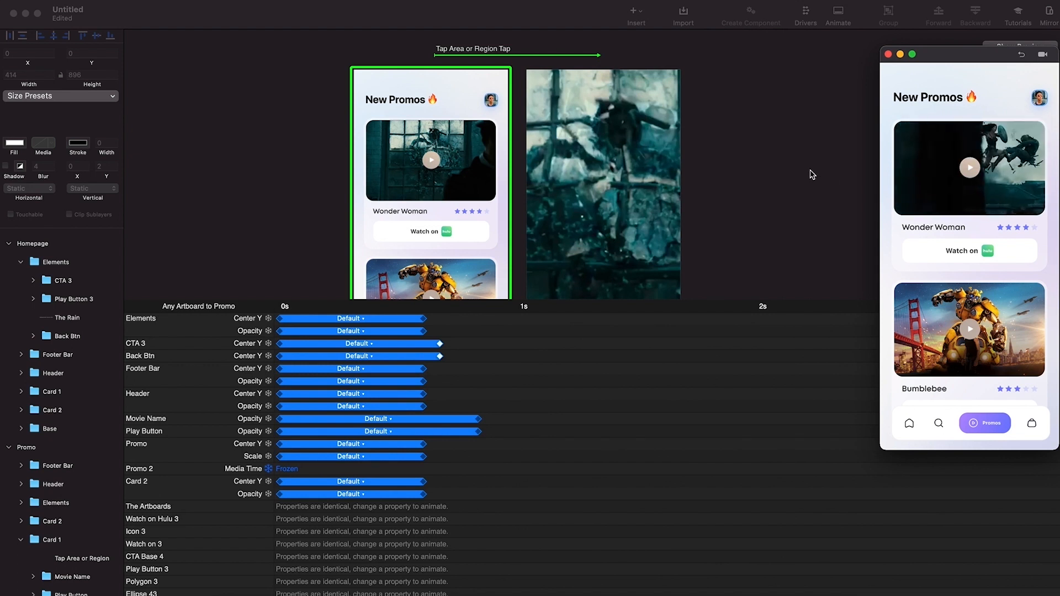
left_click(983, 182)
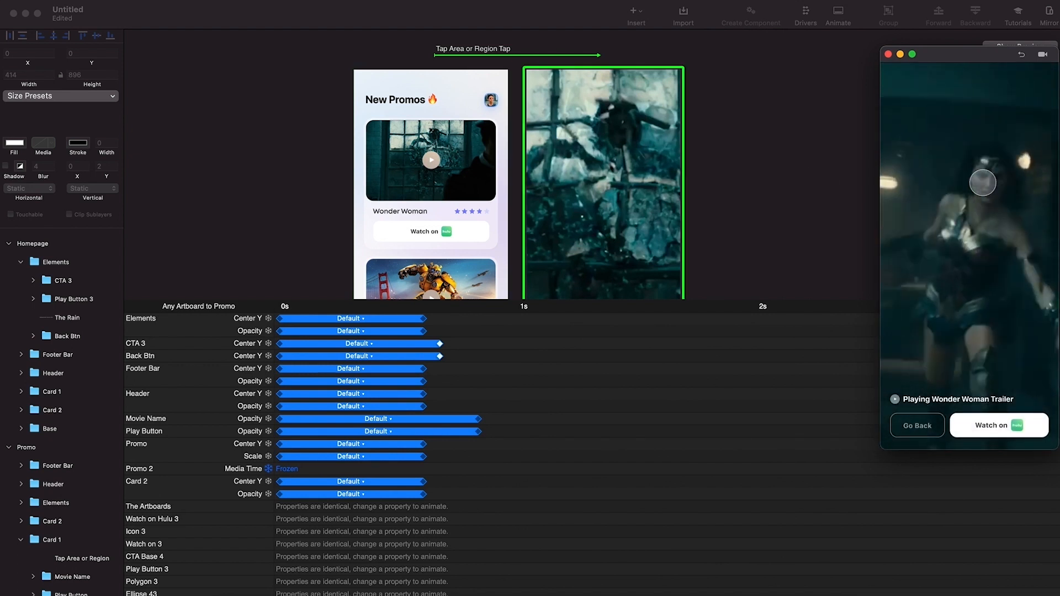
Link the Promo artboard's Back Btn to the Homepage with a tap transition
left_click(626, 264)
scroll(627, 221, "down", 5)
left_click(581, 259)
left_click(582, 257)
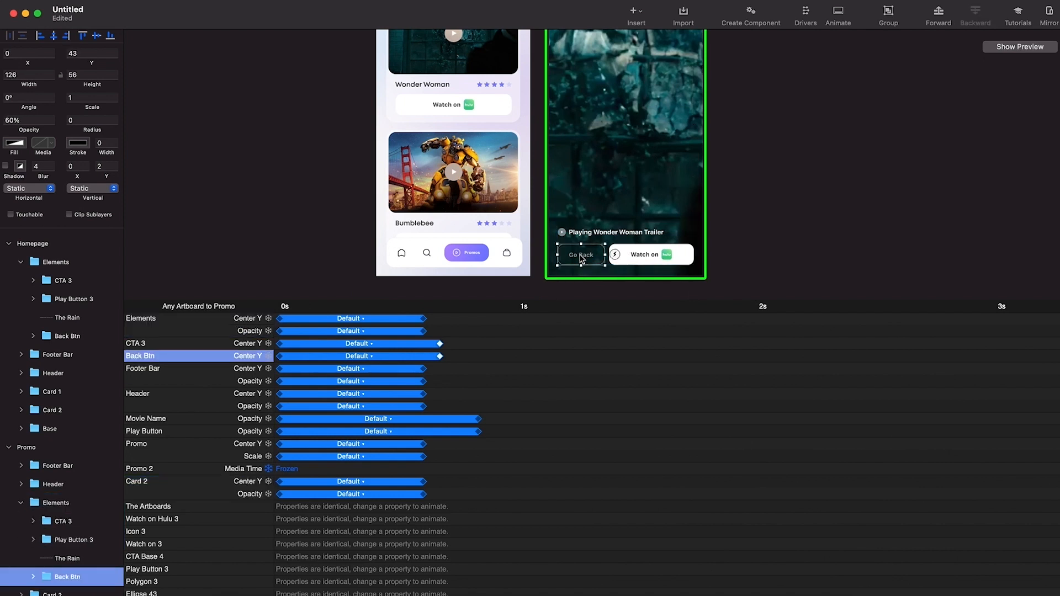
left_click_drag(605, 254, 660, 168)
Test the Go Back button in the preview by returning to the Homepage, reopening the trailer and going back again
left_click(1020, 46)
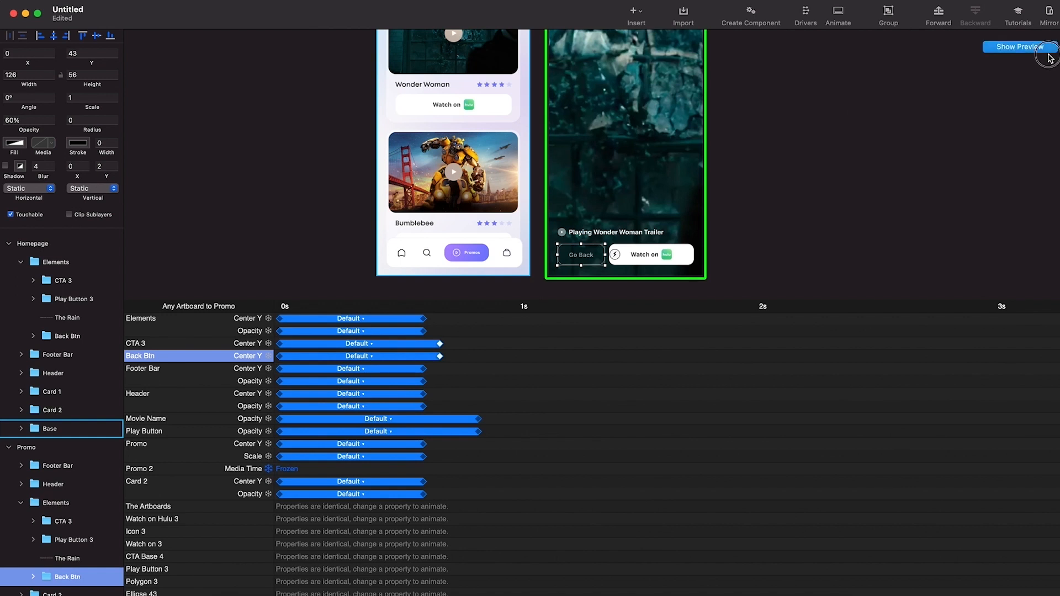
left_click(917, 426)
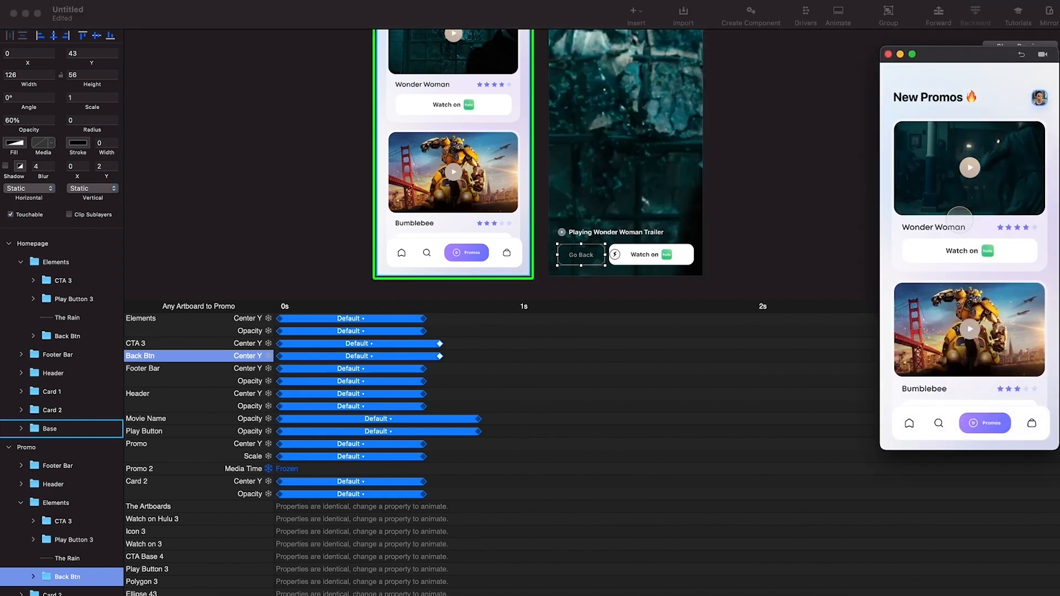
left_click(960, 218)
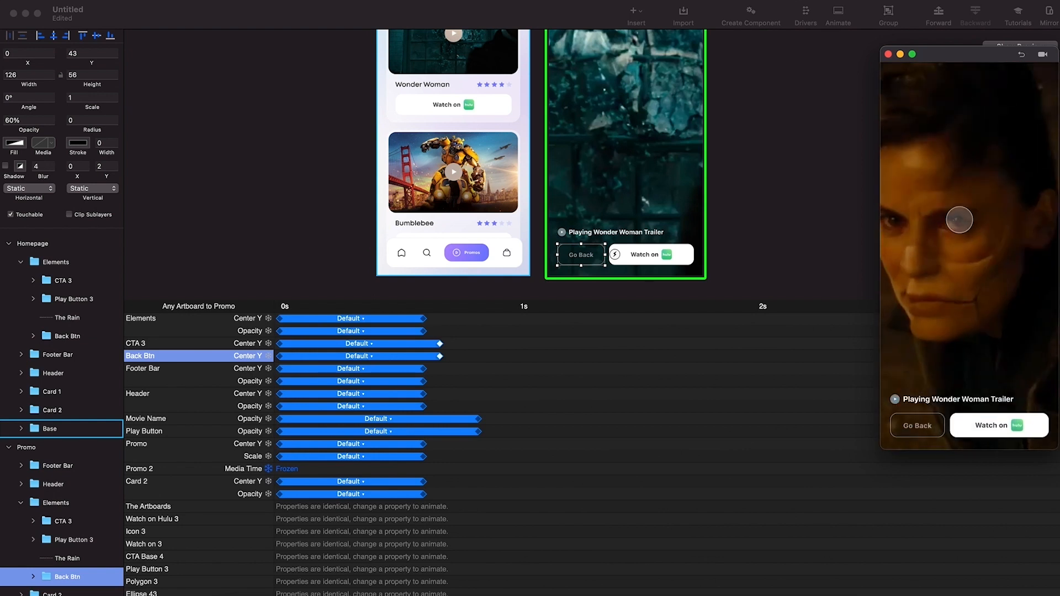
left_click(917, 426)
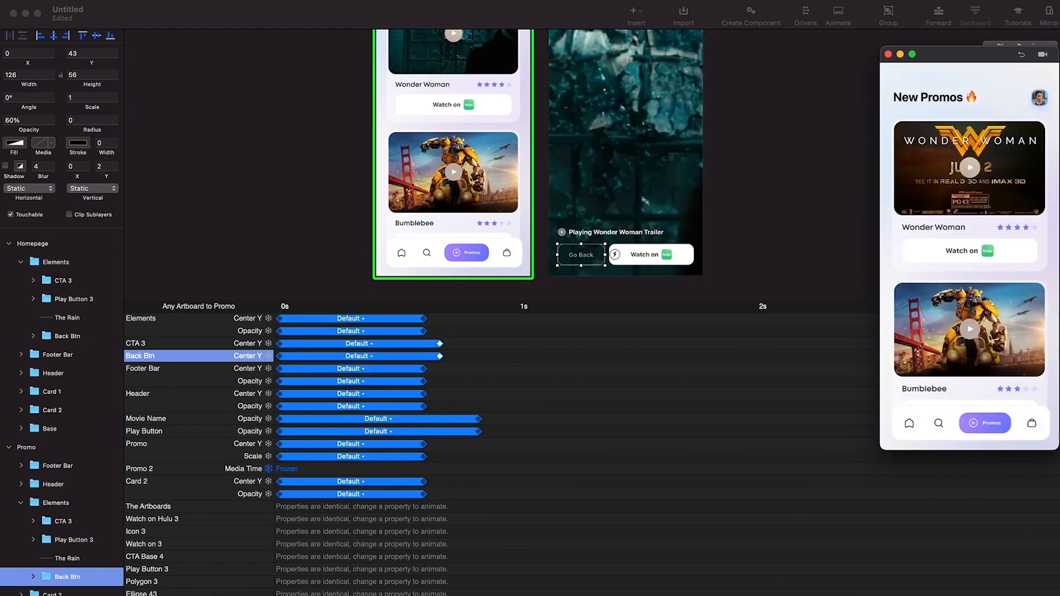
scroll(519, 180, "up", 3)
scroll(519, 180, "up", 5)
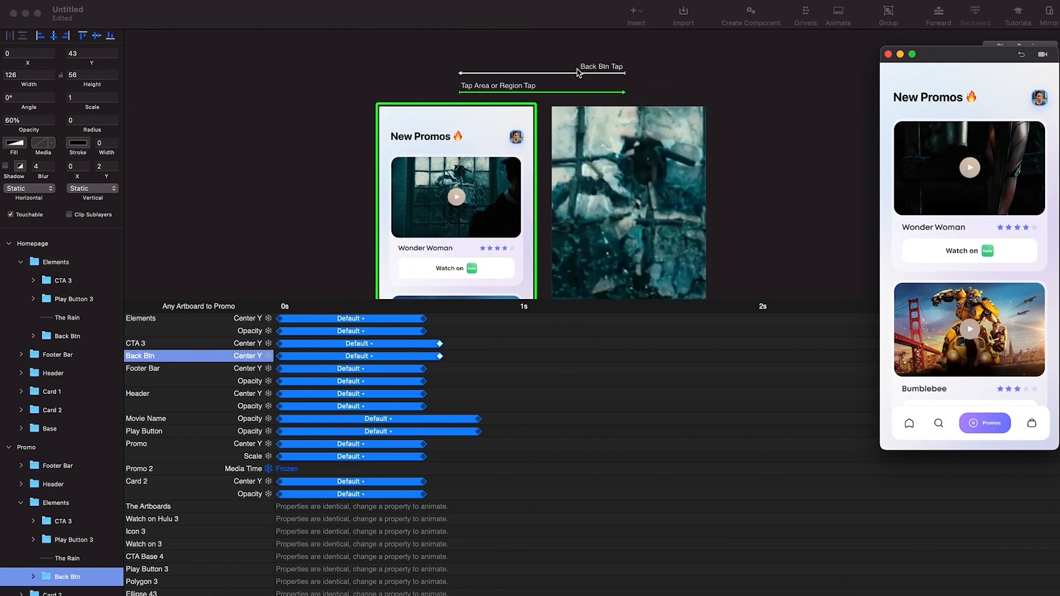
In the transition to Homepage, lengthen every animated property to about 0.65 s and Promo's Center Y and Scale to about 0.85 s
left_click(570, 74)
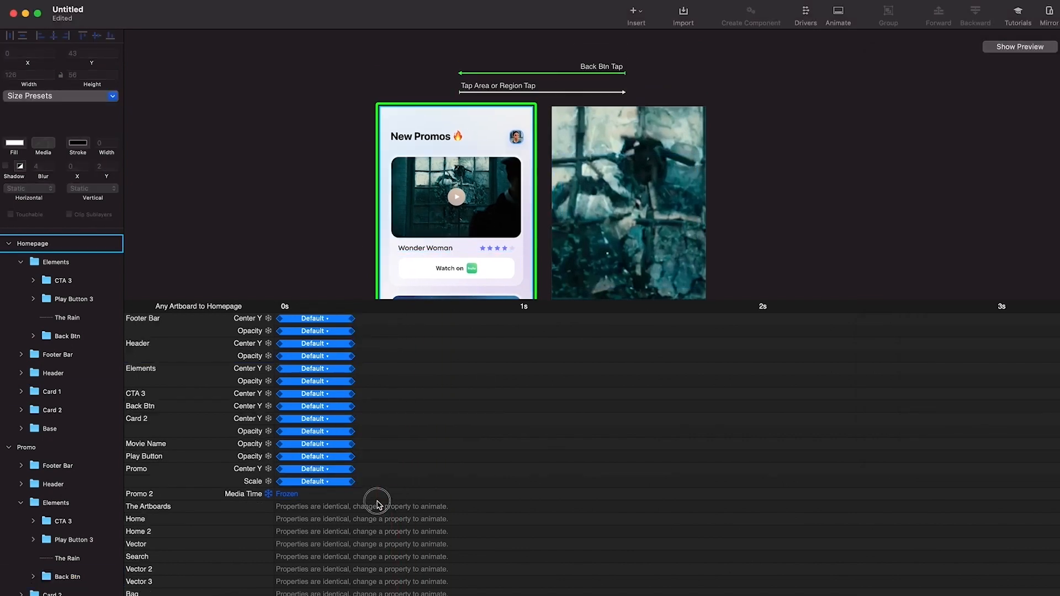
left_click_drag(353, 322, 440, 325)
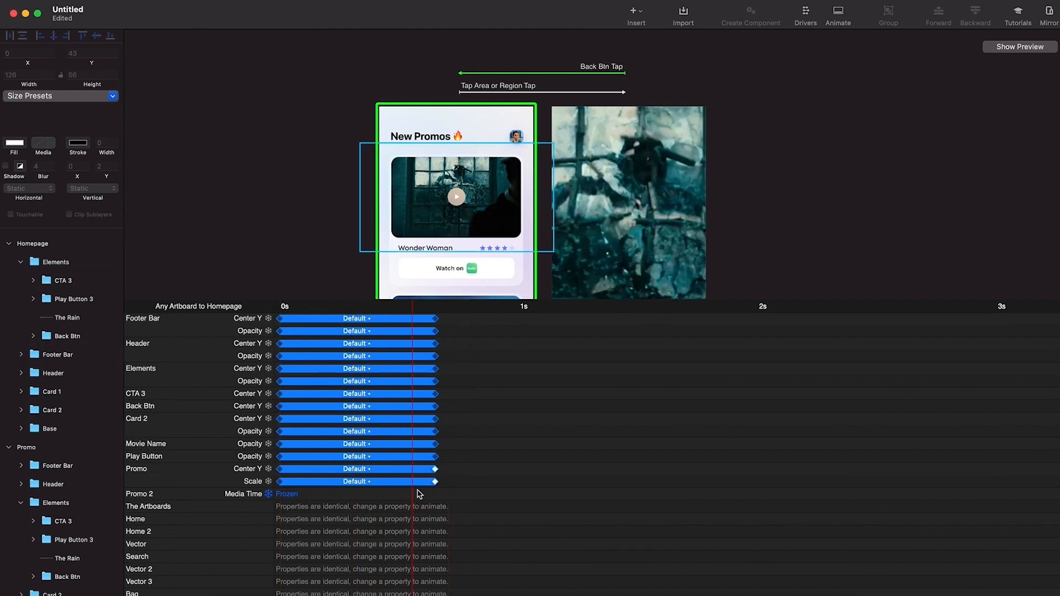
left_click_drag(436, 471, 490, 477)
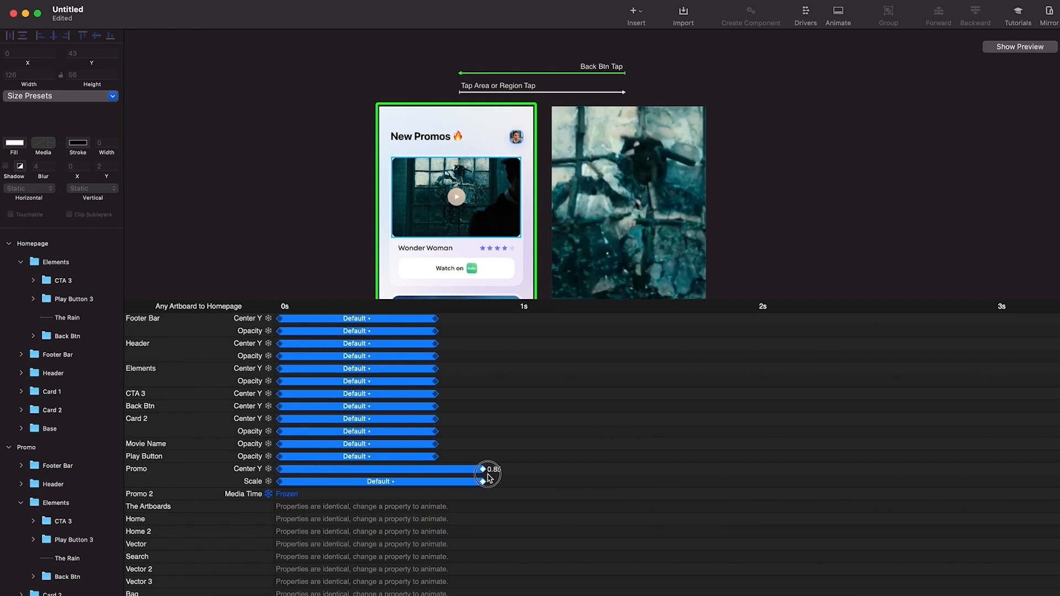
scroll(535, 223, "down", 2)
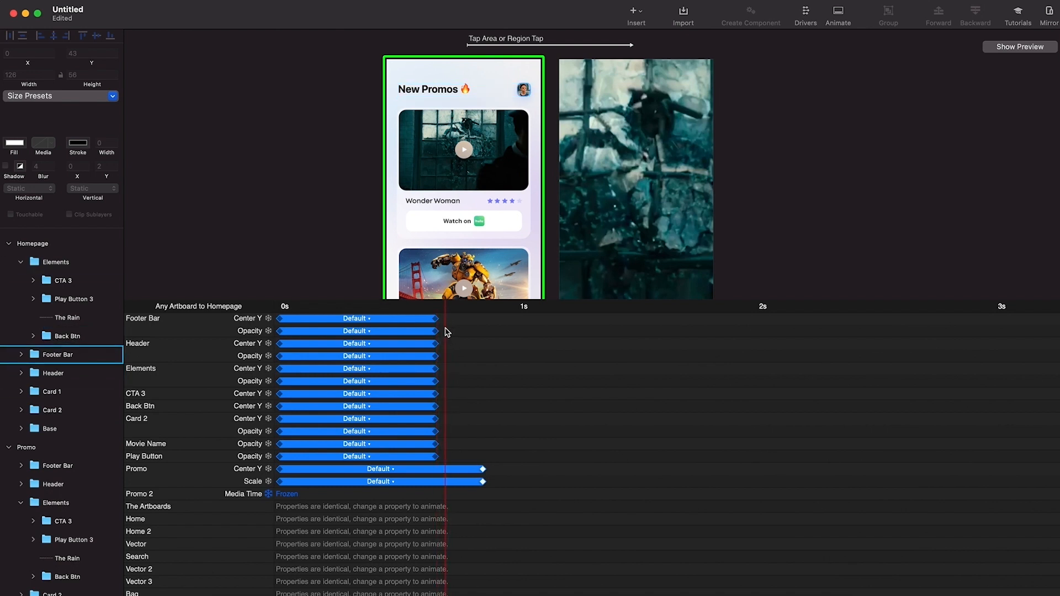
Lengthen the Footer Bar and Header animations to about 0.83 s and test the trailer's opening and Go Back in the preview
left_click_drag(457, 321, 415, 389)
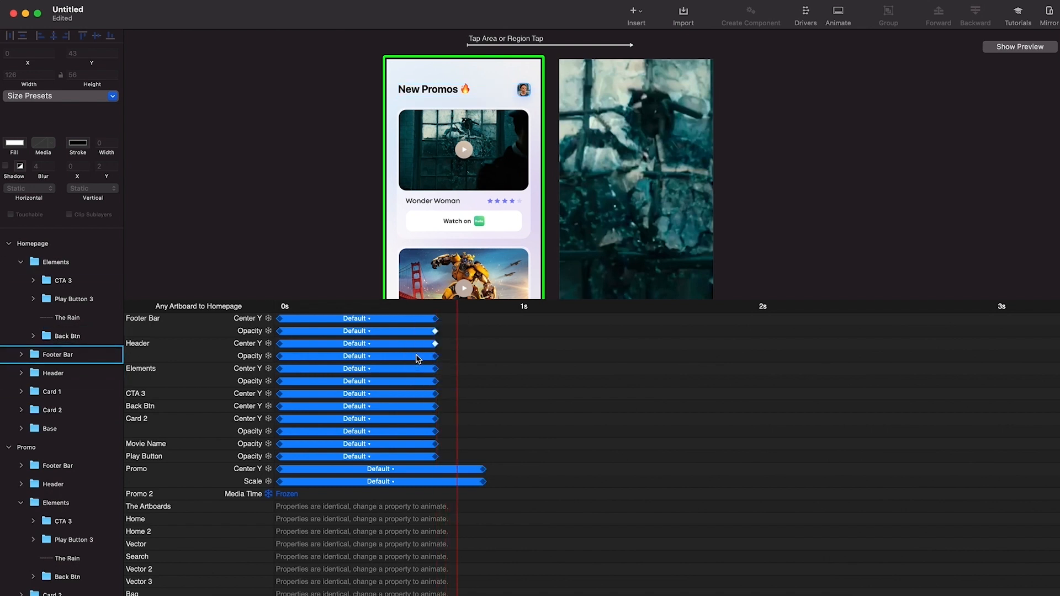
left_click_drag(438, 327, 483, 361)
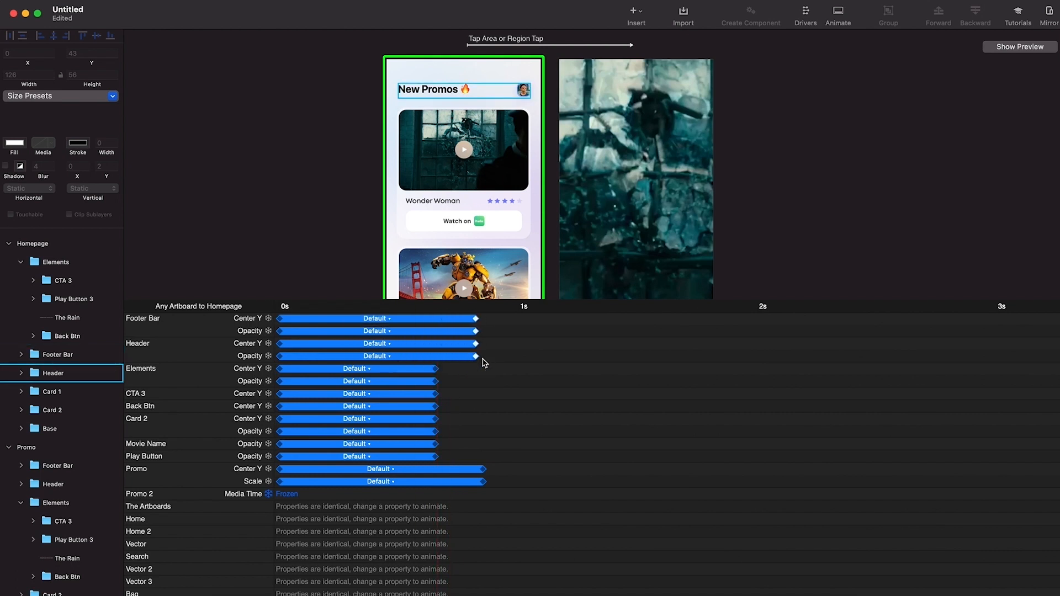
left_click(1041, 49)
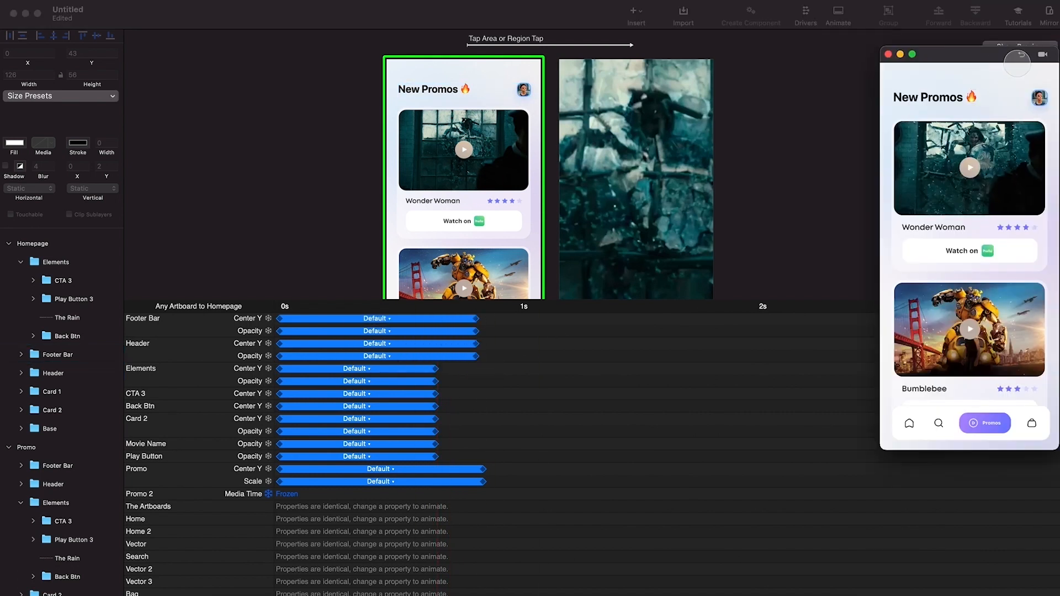
left_click(930, 202)
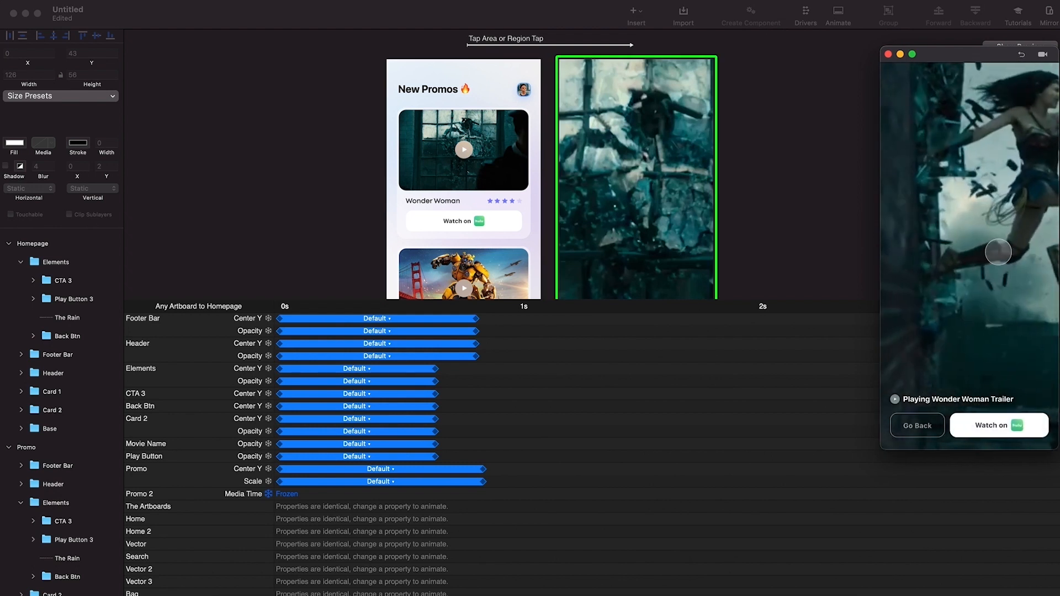
left_click(927, 427)
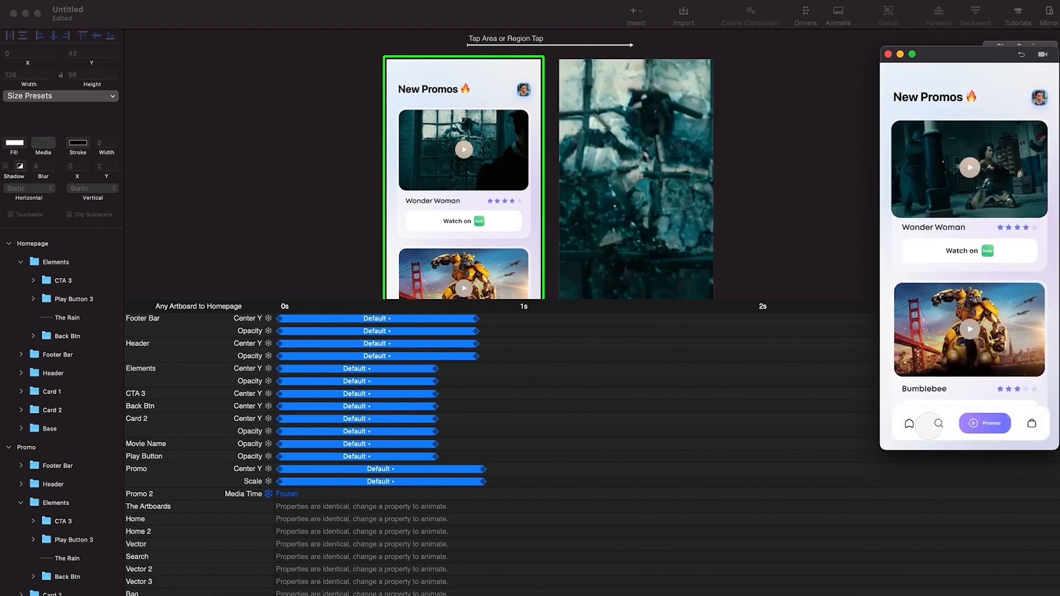
Set the Footer Bar and Header animations to about 1 s and replay the return to the Homepage in the preview
left_click(482, 409)
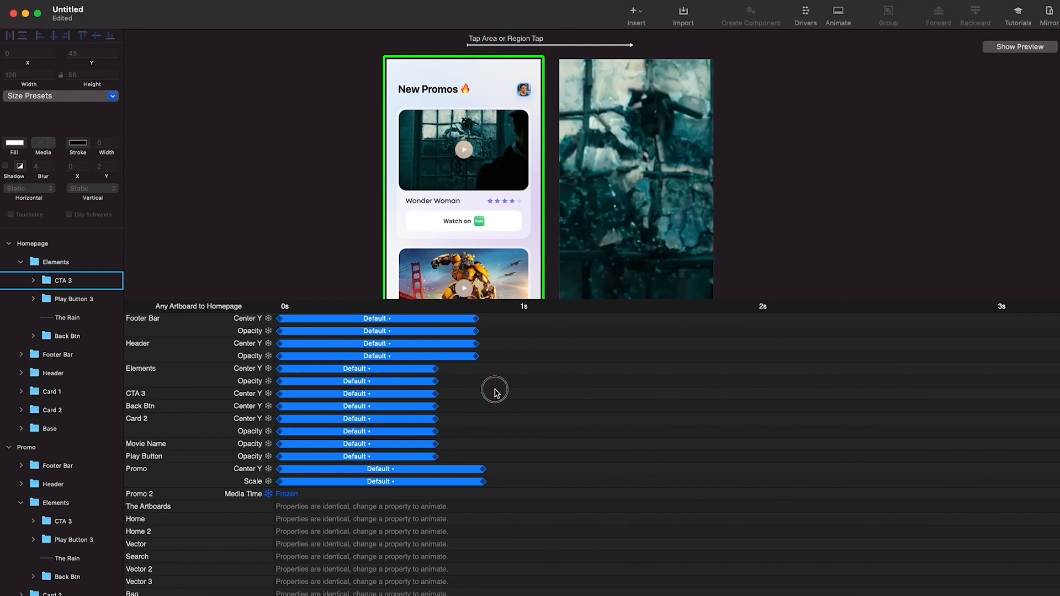
left_click_drag(476, 322, 521, 319)
left_click(1004, 49)
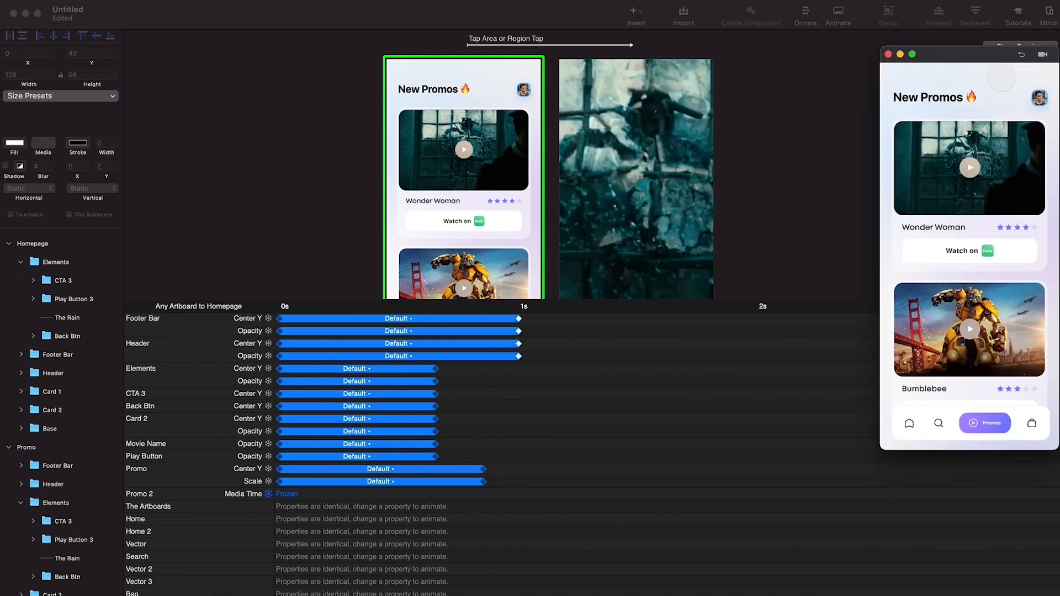
left_click(973, 193)
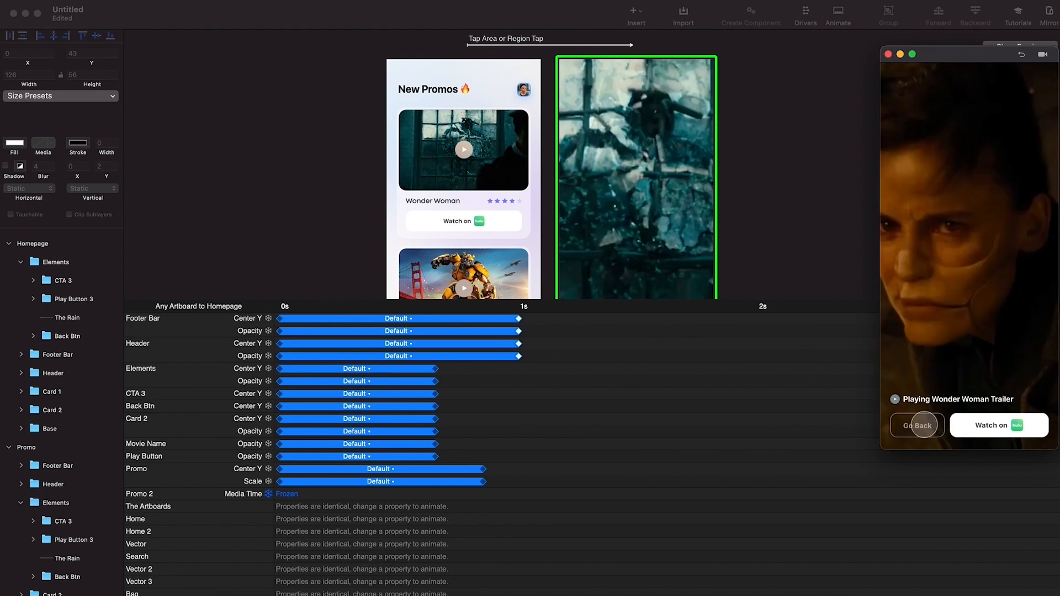
left_click(924, 425)
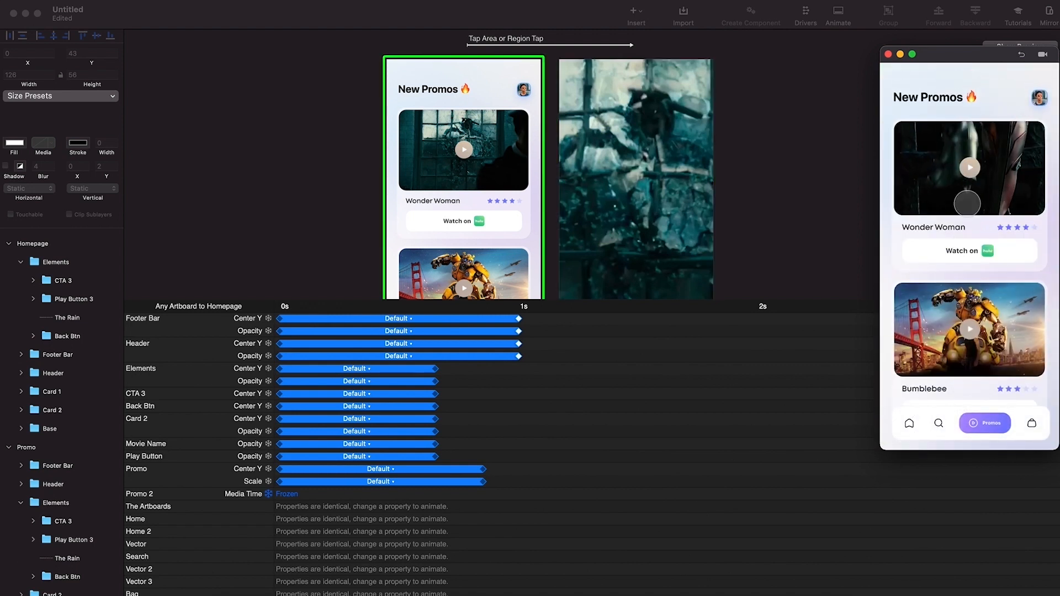
Shorten Promo's Center Y and Scale animations in the transition to Homepage to about 0.76 s
left_click(464, 505)
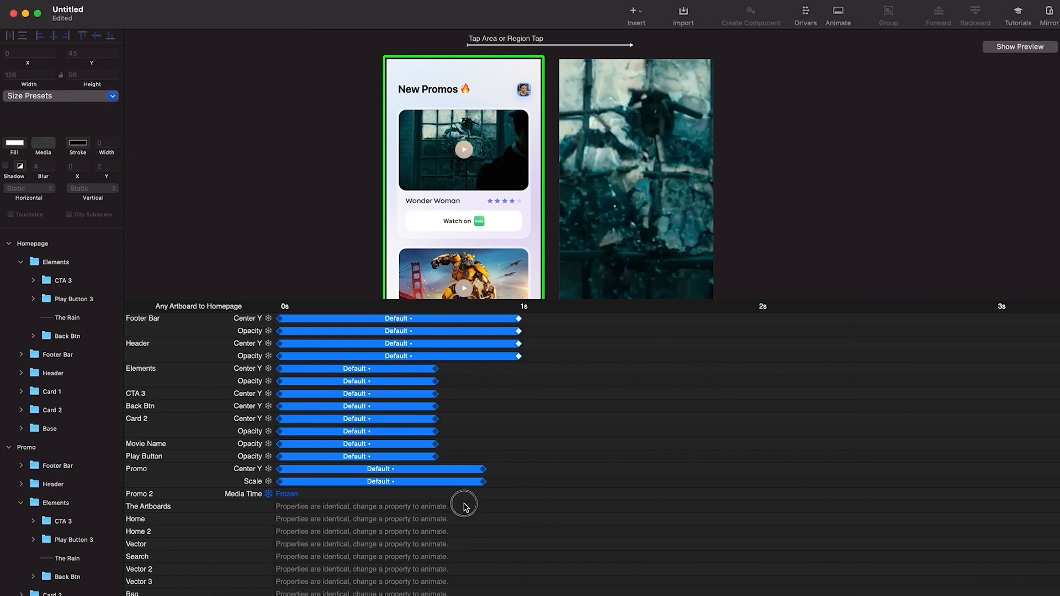
left_click_drag(484, 469, 462, 474)
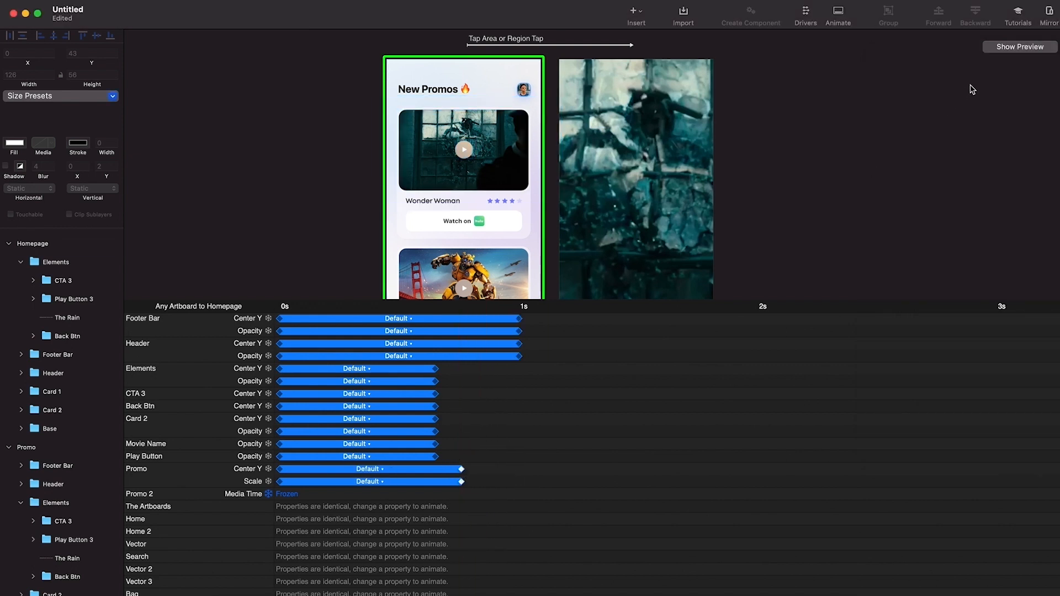
Examine both transitions in the preview by repeatedly opening the Wonder Woman trailer and going back to the Homepage
left_click(1007, 48)
left_click(1005, 138)
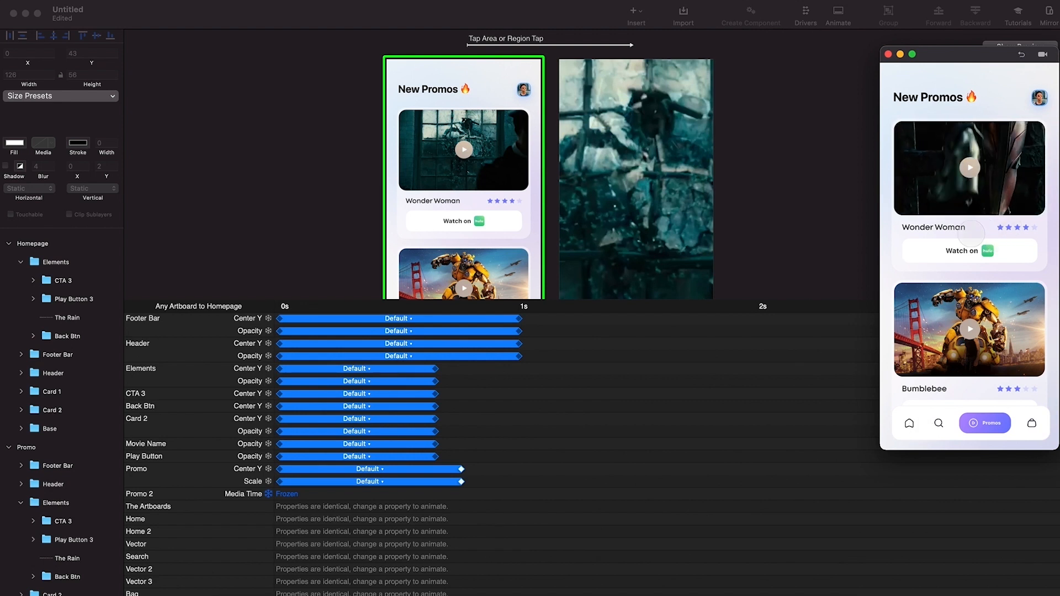
left_click(978, 226)
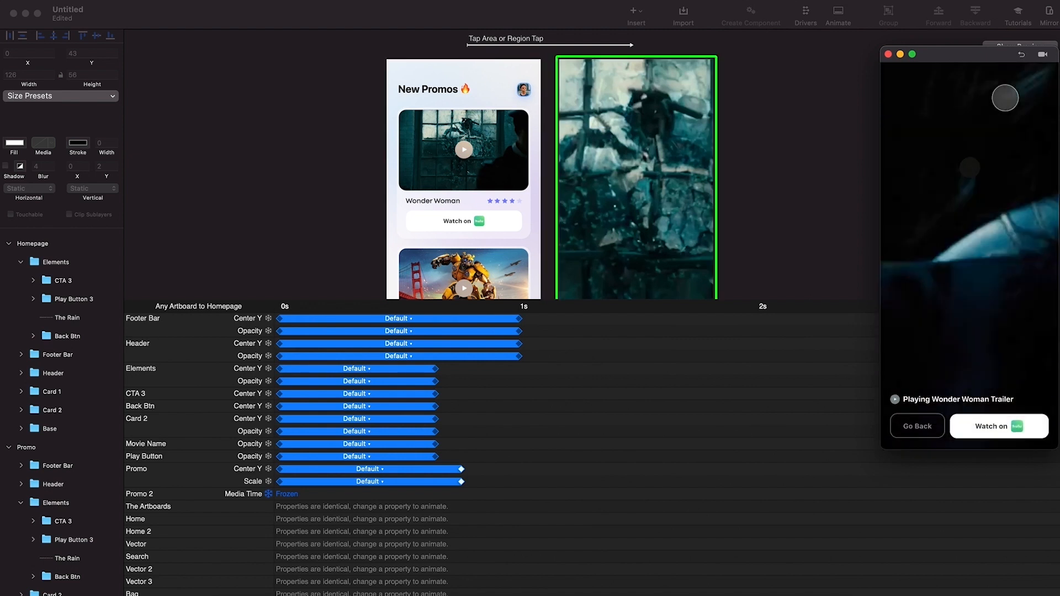
left_click(928, 428)
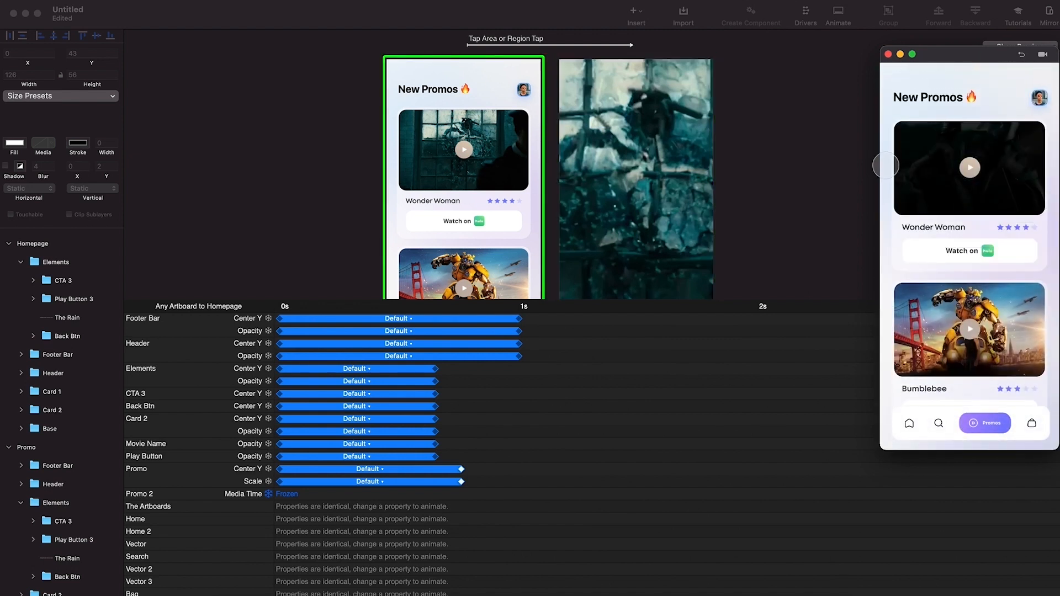
left_click(883, 164)
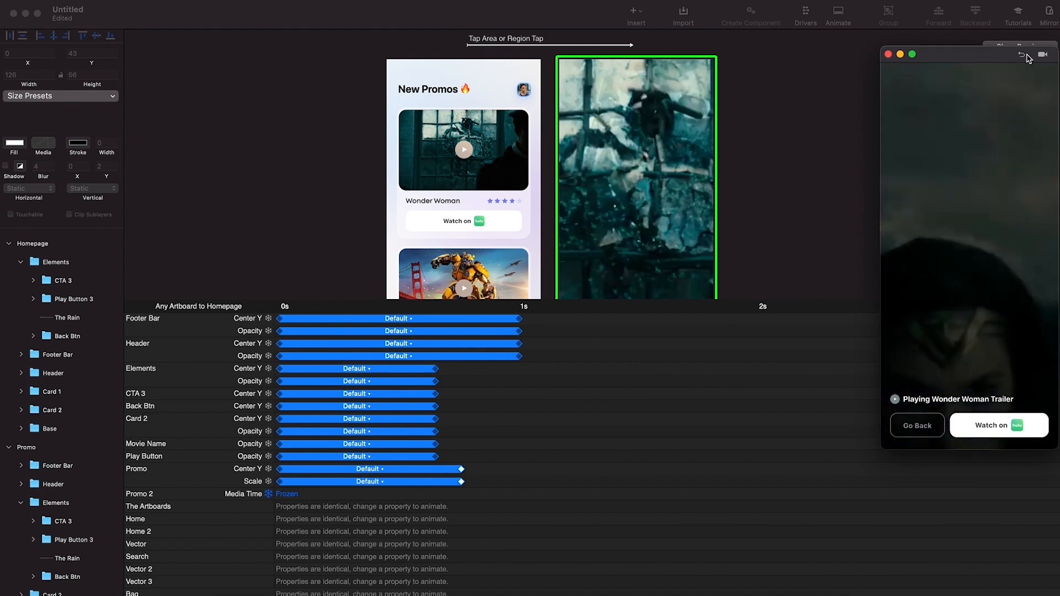
left_click(910, 426)
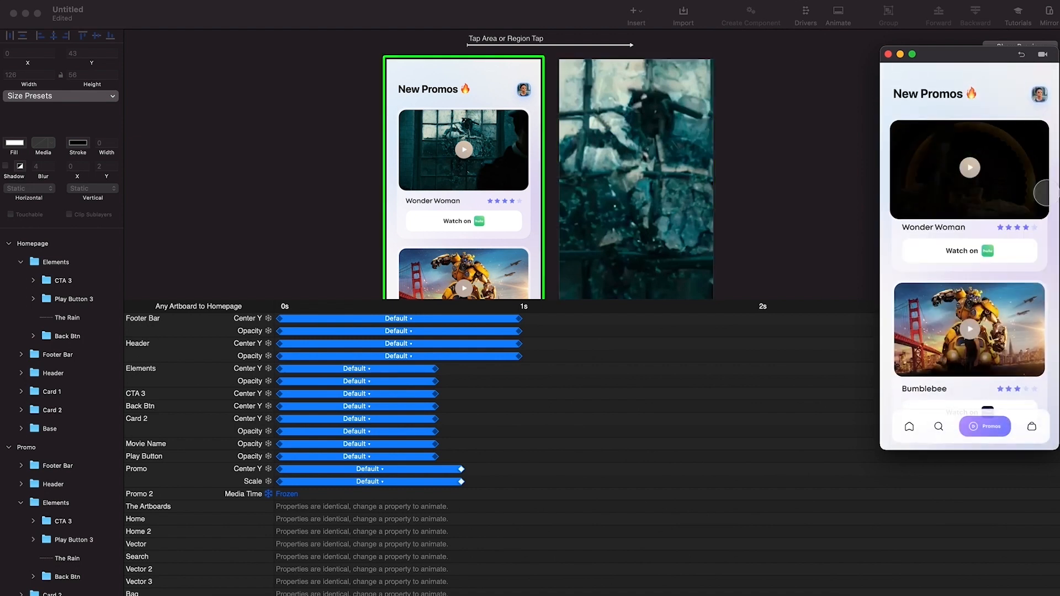
left_click(993, 196)
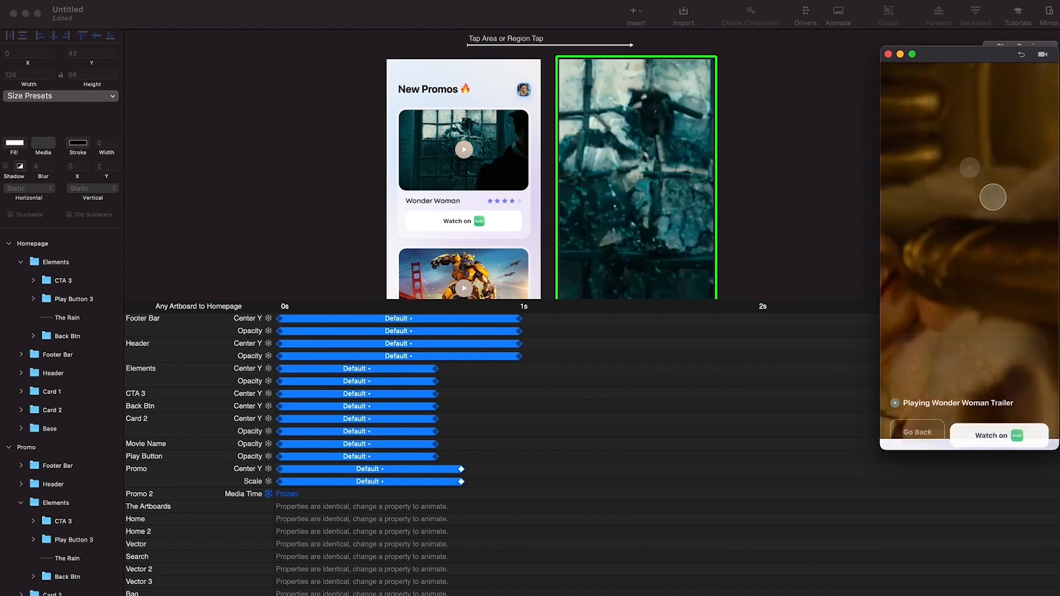
left_click(937, 419)
left_click(1020, 152)
left_click(916, 426)
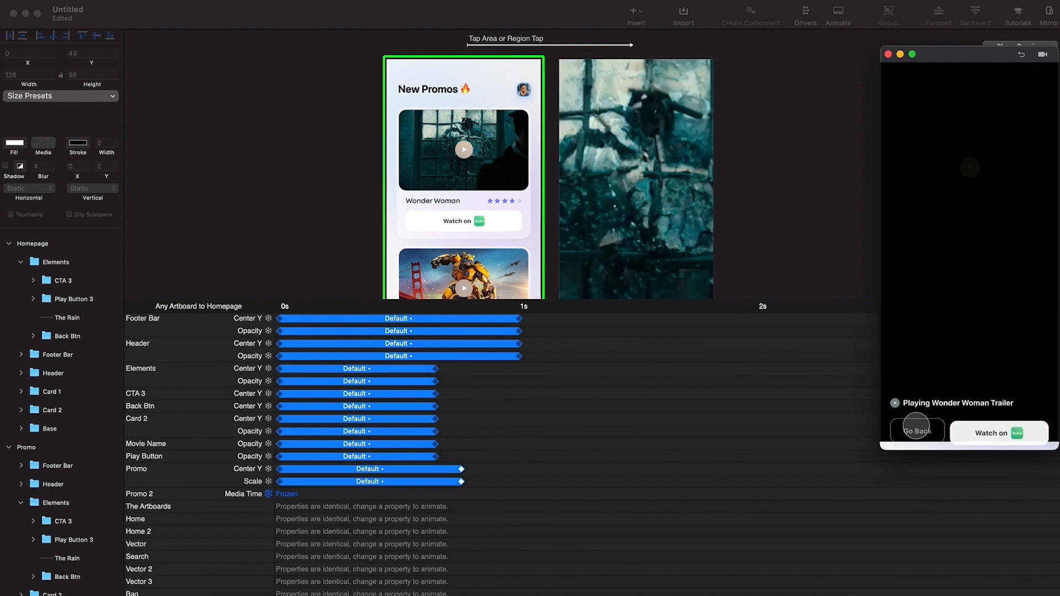
left_click(971, 164)
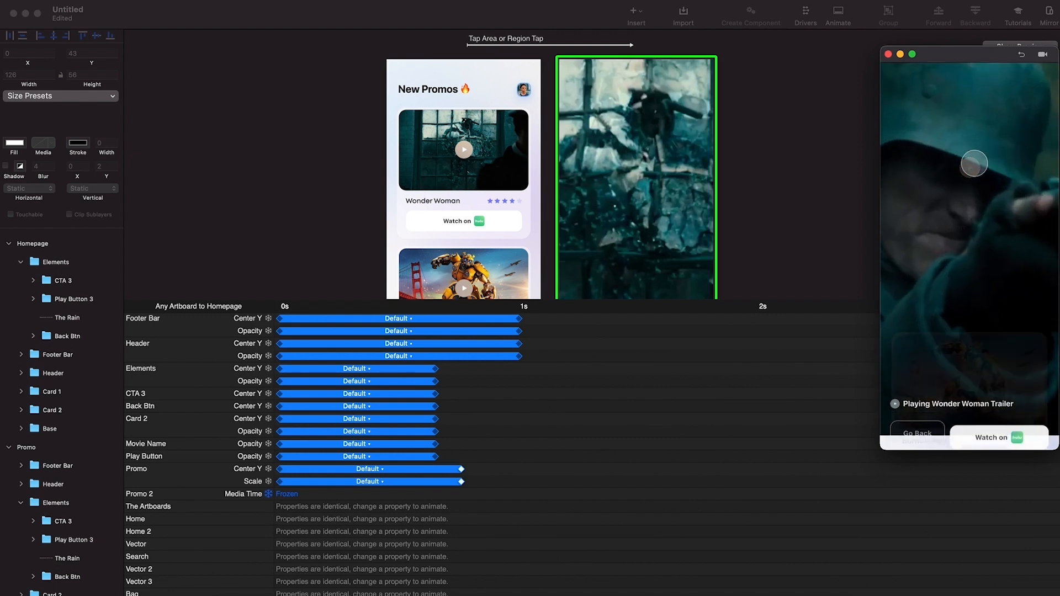
left_click(917, 427)
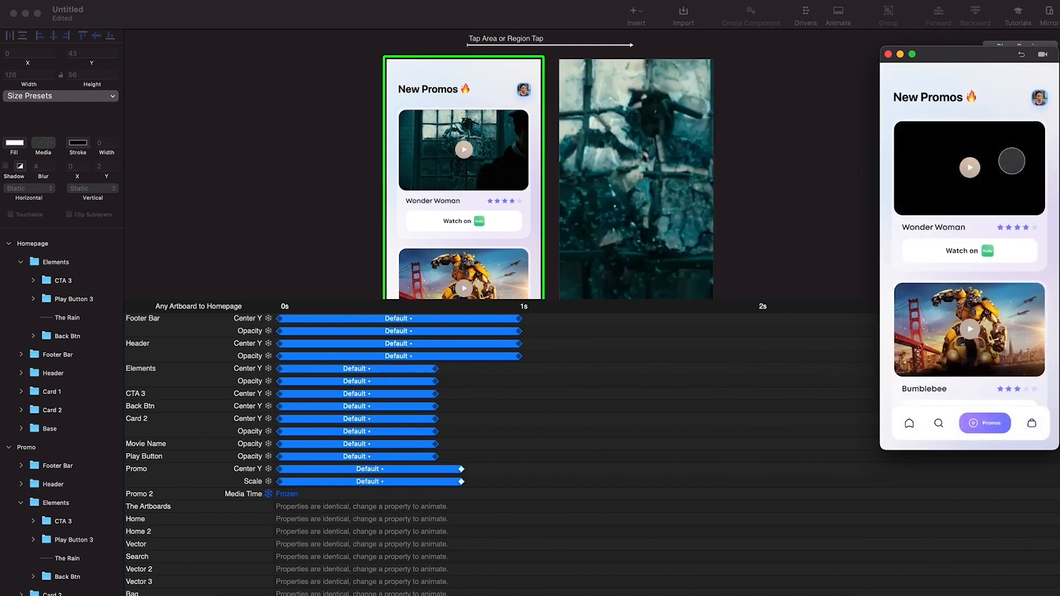
left_click(1012, 161)
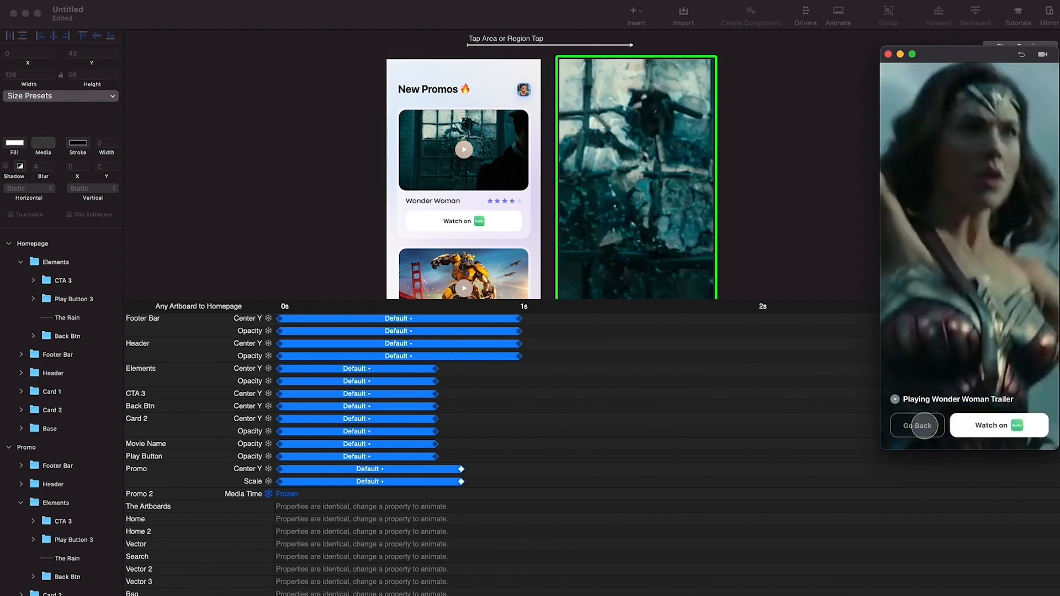
left_click(923, 426)
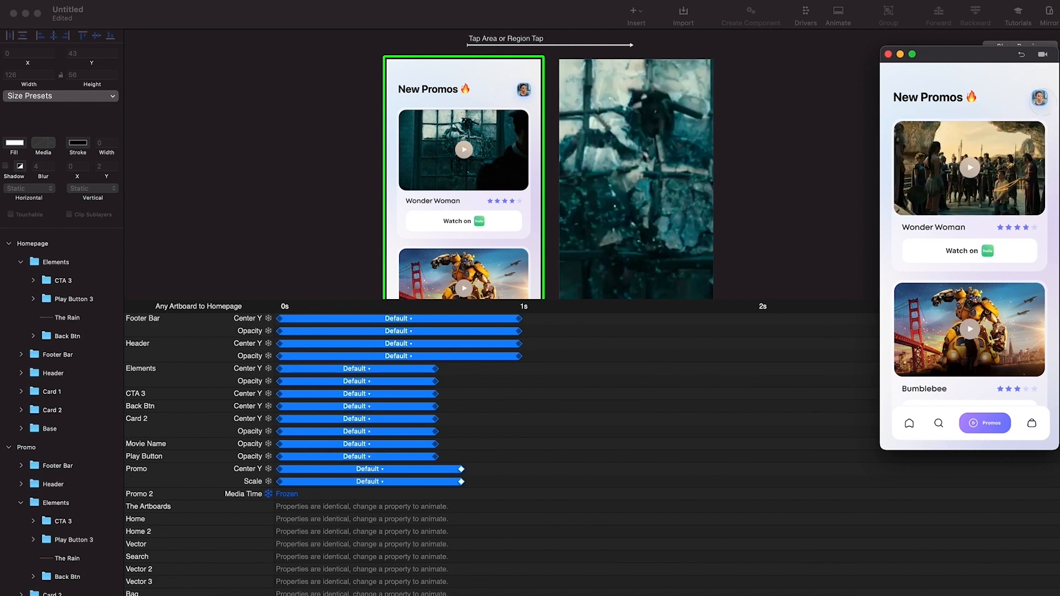
left_click(842, 88)
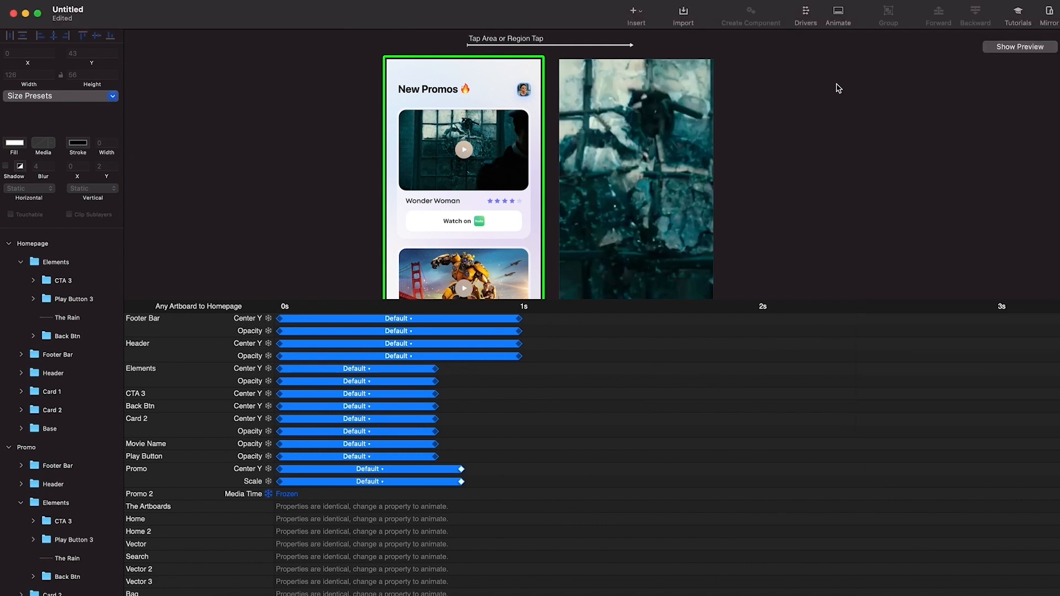
left_click(1001, 53)
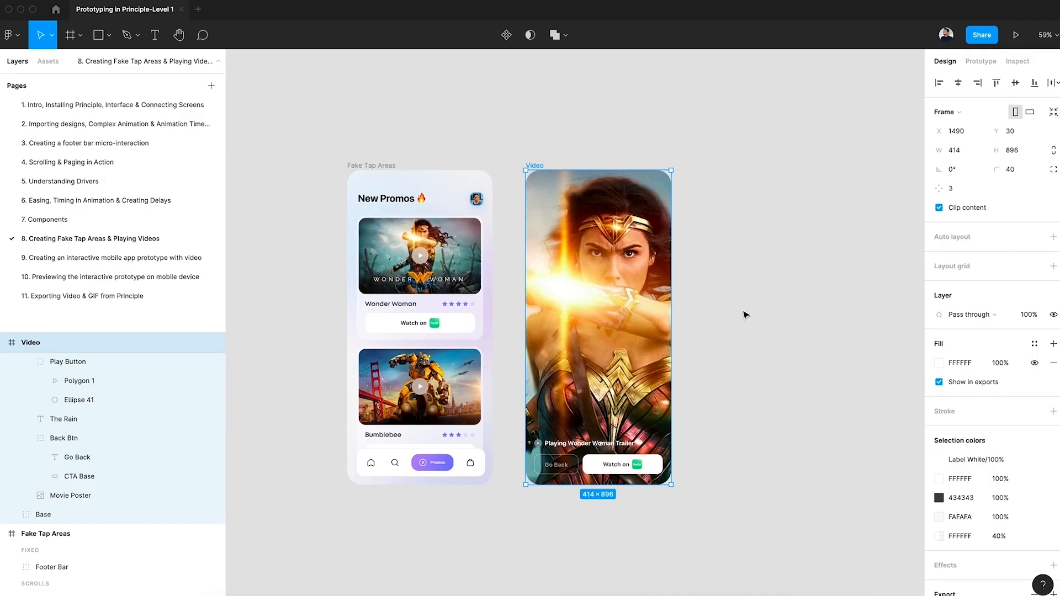
Switch to the Figma design file, clear the Video frame's selection and open page "9. Creating an interactive mobile app prototype with video"
left_click(746, 315)
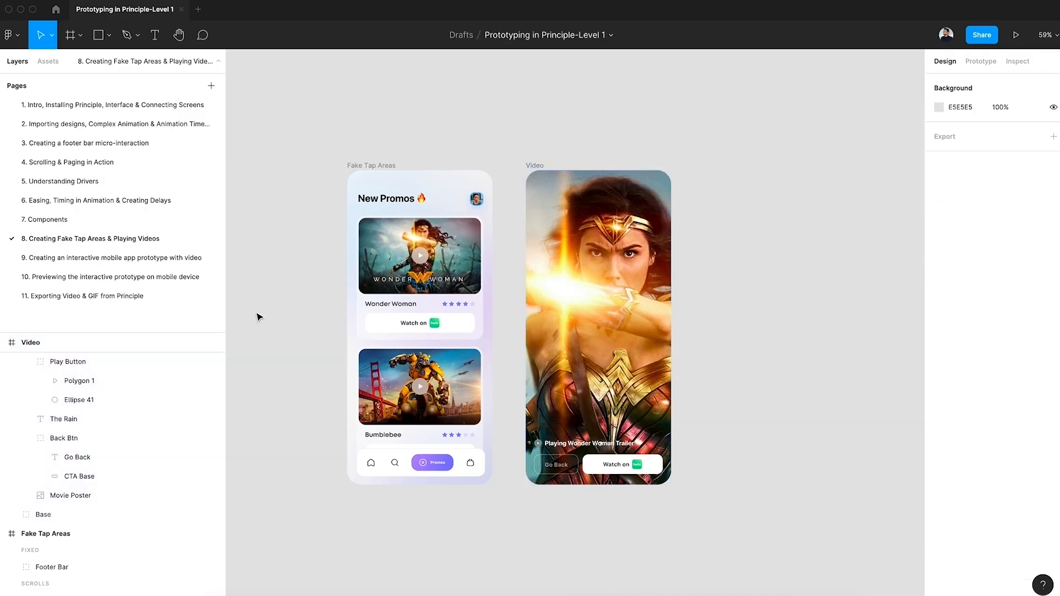
left_click(189, 258)
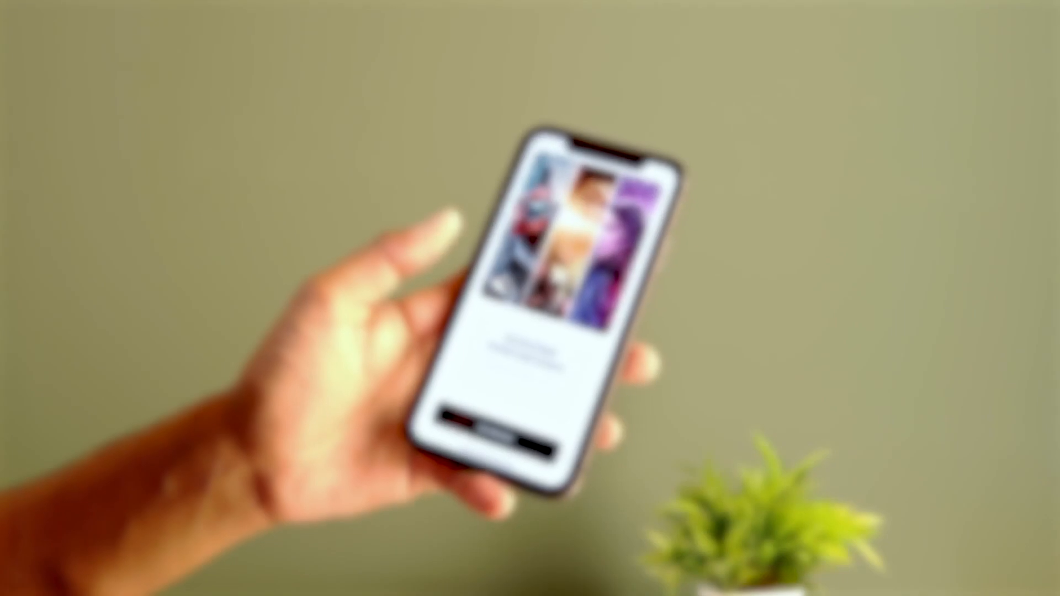